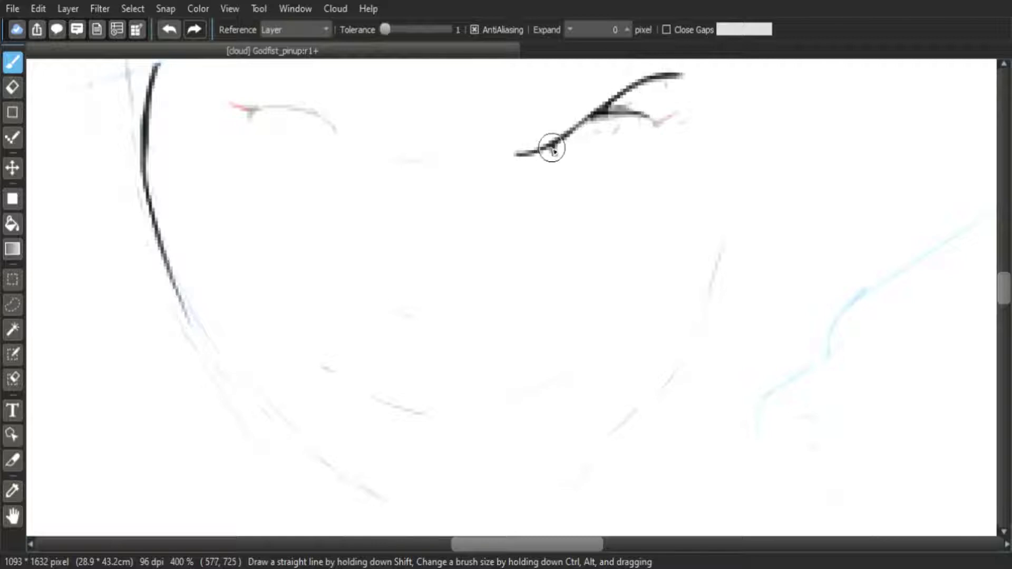
Ink the lashes and pupil of the right-hand eye and the upper lid lines of the left-hand eye
{"action": "mouse_move", "coordinate": [650, 122]}
{"action": "left_mouse_down"}
{"action": "mouse_move", "coordinate": [684, 105]}
{"action": "mouse_move", "coordinate": [572, 131]}
{"action": "mouse_move", "coordinate": [644, 123]}
{"action": "left_mouse_up"}
{"action": "left_click", "coordinate": [594, 131]}
{"action": "mouse_move", "coordinate": [249, 111]}
{"action": "left_mouse_down"}
{"action": "mouse_move", "coordinate": [248, 123]}
{"action": "mouse_move", "coordinate": [219, 97]}
{"action": "mouse_move", "coordinate": [294, 107]}
{"action": "mouse_move", "coordinate": [326, 146]}
{"action": "left_mouse_up"}
{"action": "mouse_move", "coordinate": [267, 112]}
{"action": "left_mouse_down"}
{"action": "mouse_move", "coordinate": [307, 120]}
{"action": "mouse_move", "coordinate": [367, 169]}
{"action": "left_mouse_up"}
{"action": "left_click_drag", "start_coordinate": [326, 134], "coordinate": [339, 149]}
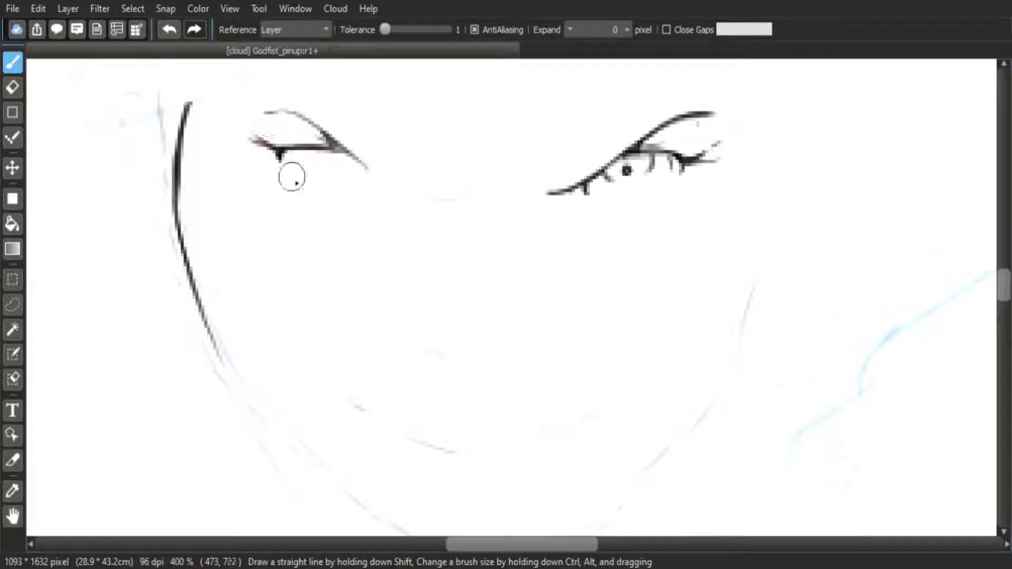
Ink the crease under the left-hand eye and the line sweeping from its lid toward the bridge of the nose
{"action": "left_click_drag", "start_coordinate": [269, 166], "coordinate": [297, 192]}
{"action": "mouse_move", "coordinate": [345, 152]}
{"action": "left_mouse_down"}
{"action": "mouse_move", "coordinate": [378, 177]}
{"action": "mouse_move", "coordinate": [365, 162]}
{"action": "mouse_move", "coordinate": [434, 196]}
{"action": "mouse_move", "coordinate": [557, 191]}
{"action": "mouse_move", "coordinate": [477, 200]}
{"action": "mouse_move", "coordinate": [527, 188]}
{"action": "left_mouse_up"}
{"action": "scroll", "coordinate": [485, 197], "scroll_direction": "down", "scroll_amount": 1}
{"action": "scroll", "coordinate": [522, 184], "scroll_direction": "up", "scroll_amount": 1}
{"action": "key", "text": "ctrl+z"}
Ink the face contour down both cheeks toward the chin, following the sketch
{"action": "mouse_move", "coordinate": [408, 203]}
{"action": "left_mouse_down"}
{"action": "mouse_move", "coordinate": [479, 333]}
{"action": "mouse_move", "coordinate": [501, 106]}
{"action": "left_mouse_up"}
{"action": "mouse_move", "coordinate": [215, 192]}
{"action": "left_mouse_down"}
{"action": "mouse_move", "coordinate": [318, 373]}
{"action": "mouse_move", "coordinate": [271, 260]}
{"action": "left_mouse_up"}
{"action": "mouse_move", "coordinate": [215, 179]}
{"action": "left_mouse_down"}
{"action": "mouse_move", "coordinate": [288, 290]}
{"action": "mouse_move", "coordinate": [340, 338]}
{"action": "left_mouse_up"}
{"action": "left_click_drag", "start_coordinate": [295, 289], "coordinate": [378, 355]}
{"action": "left_click_drag", "start_coordinate": [323, 316], "coordinate": [443, 397]}
{"action": "left_click_drag", "start_coordinate": [648, 254], "coordinate": [559, 392]}
{"action": "left_click_drag", "start_coordinate": [725, 112], "coordinate": [620, 244]}
{"action": "mouse_move", "coordinate": [636, 155]}
{"action": "left_mouse_down"}
{"action": "mouse_move", "coordinate": [581, 334]}
{"action": "mouse_move", "coordinate": [539, 399]}
{"action": "left_mouse_up"}
{"action": "mouse_move", "coordinate": [600, 205]}
{"action": "left_mouse_down"}
{"action": "mouse_move", "coordinate": [499, 495]}
{"action": "mouse_move", "coordinate": [498, 483]}
{"action": "left_mouse_up"}
{"action": "mouse_move", "coordinate": [405, 125]}
{"action": "left_mouse_down"}
{"action": "mouse_move", "coordinate": [484, 216]}
{"action": "mouse_move", "coordinate": [452, 153]}
{"action": "mouse_move", "coordinate": [506, 305]}
{"action": "mouse_move", "coordinate": [527, 510]}
{"action": "left_mouse_up"}
Add dark lashes to the left-hand eye and an iris outline around the pupil of the right-hand eye, finishing the inner brow line
{"action": "key", "text": "Left"}
{"action": "key", "text": "Left"}
{"action": "key", "text": "Left"}
{"action": "key", "text": "Left"}
{"action": "key", "text": "Left"}
{"action": "left_click_drag", "start_coordinate": [433, 317], "coordinate": [449, 226]}
{"action": "mouse_move", "coordinate": [441, 227]}
{"action": "left_mouse_down"}
{"action": "mouse_move", "coordinate": [403, 246]}
{"action": "mouse_move", "coordinate": [439, 240]}
{"action": "left_mouse_up"}
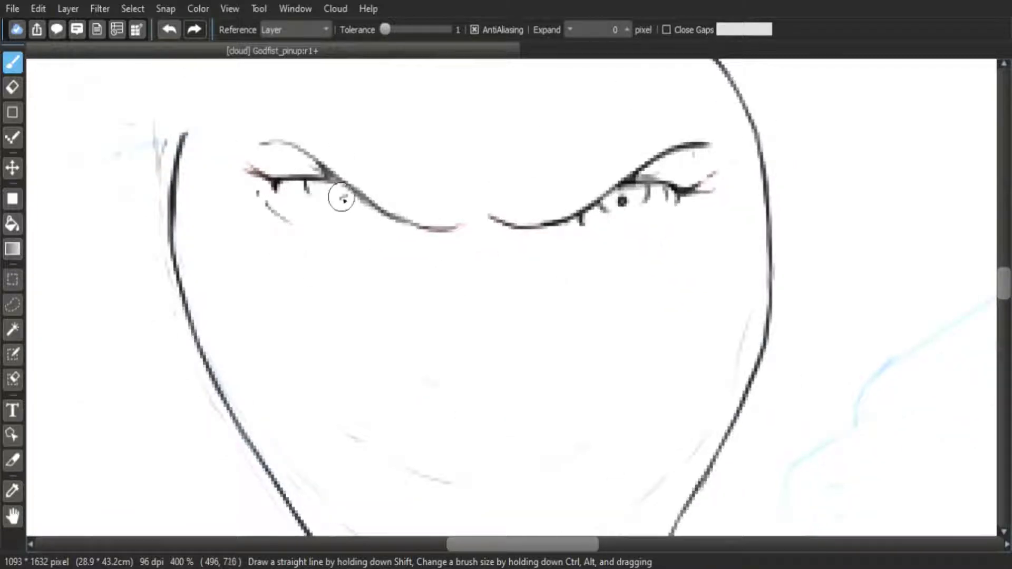
{"action": "left_click_drag", "start_coordinate": [310, 180], "coordinate": [365, 204]}
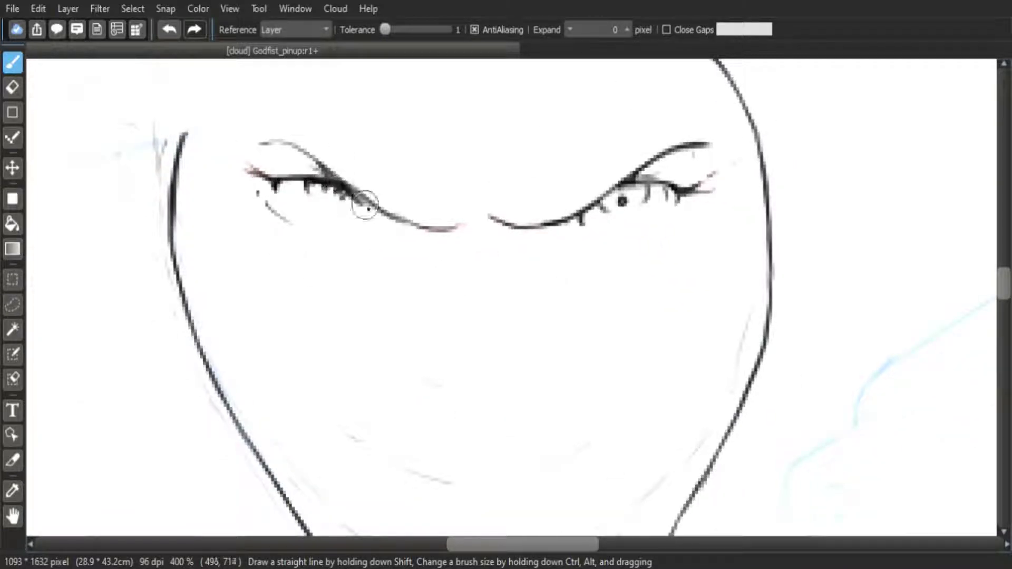
{"action": "mouse_move", "coordinate": [602, 202]}
{"action": "left_mouse_down"}
{"action": "mouse_move", "coordinate": [646, 192]}
{"action": "mouse_move", "coordinate": [617, 215]}
{"action": "left_mouse_up"}
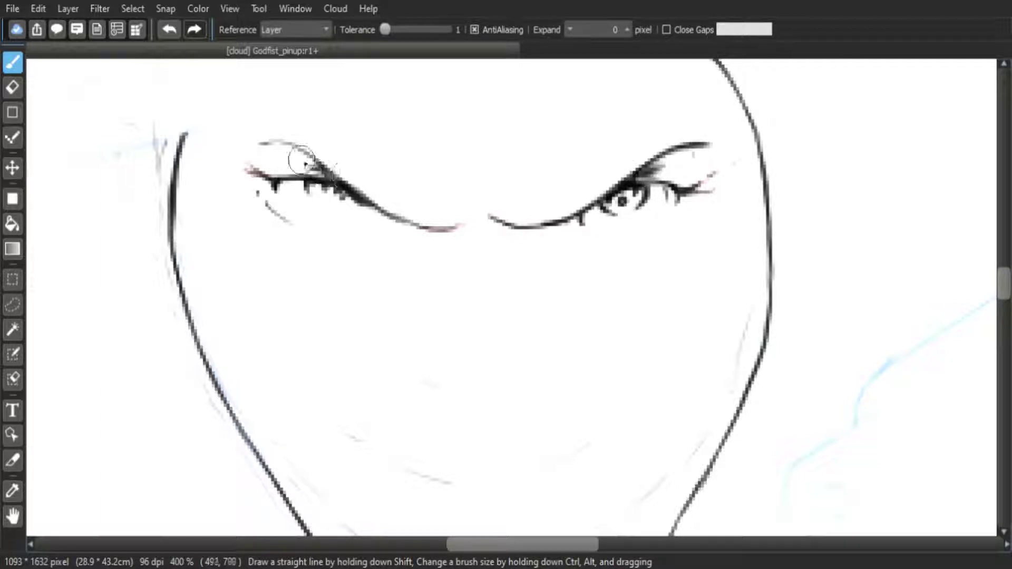
Ink both nostrils, the nose wing curves and the smile line beside the nose
{"action": "scroll", "coordinate": [411, 222], "scroll_direction": "down", "scroll_amount": 2}
{"action": "left_click_drag", "start_coordinate": [405, 317], "coordinate": [451, 318]}
{"action": "left_click_drag", "start_coordinate": [487, 323], "coordinate": [531, 315]}
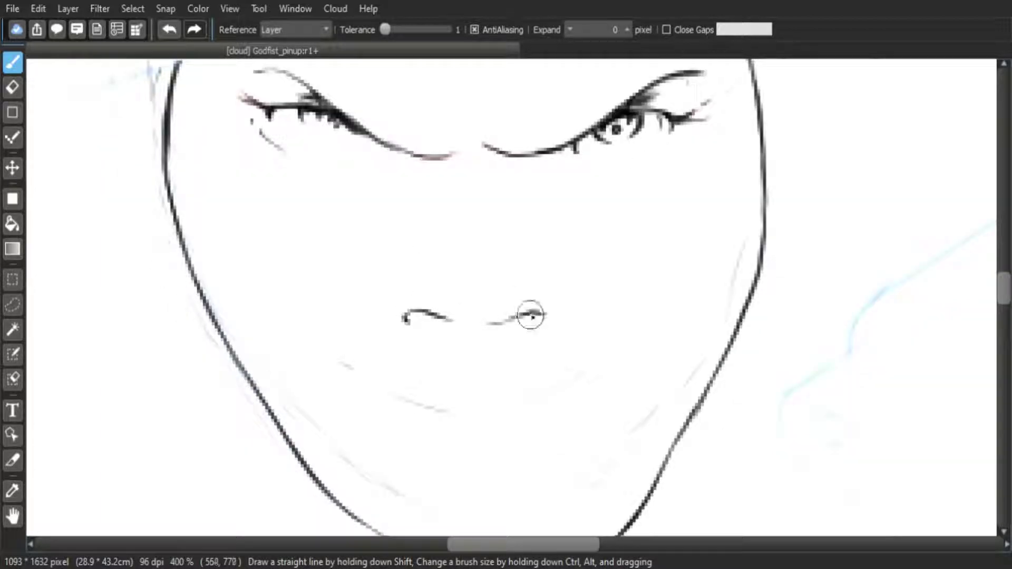
{"action": "left_click_drag", "start_coordinate": [383, 270], "coordinate": [321, 362]}
{"action": "mouse_move", "coordinate": [556, 270]}
{"action": "left_mouse_down"}
{"action": "mouse_move", "coordinate": [581, 291]}
{"action": "mouse_move", "coordinate": [570, 294]}
{"action": "left_mouse_up"}
Ink the smiling mouth line, the lower lip curve and the short shading strokes beneath it
{"action": "mouse_move", "coordinate": [681, 307]}
{"action": "left_mouse_down"}
{"action": "mouse_move", "coordinate": [681, 233]}
{"action": "mouse_move", "coordinate": [539, 202]}
{"action": "left_mouse_up"}
{"action": "mouse_move", "coordinate": [414, 285]}
{"action": "left_mouse_down"}
{"action": "mouse_move", "coordinate": [581, 203]}
{"action": "mouse_move", "coordinate": [635, 129]}
{"action": "mouse_move", "coordinate": [607, 202]}
{"action": "mouse_move", "coordinate": [492, 278]}
{"action": "mouse_move", "coordinate": [595, 214]}
{"action": "left_mouse_up"}
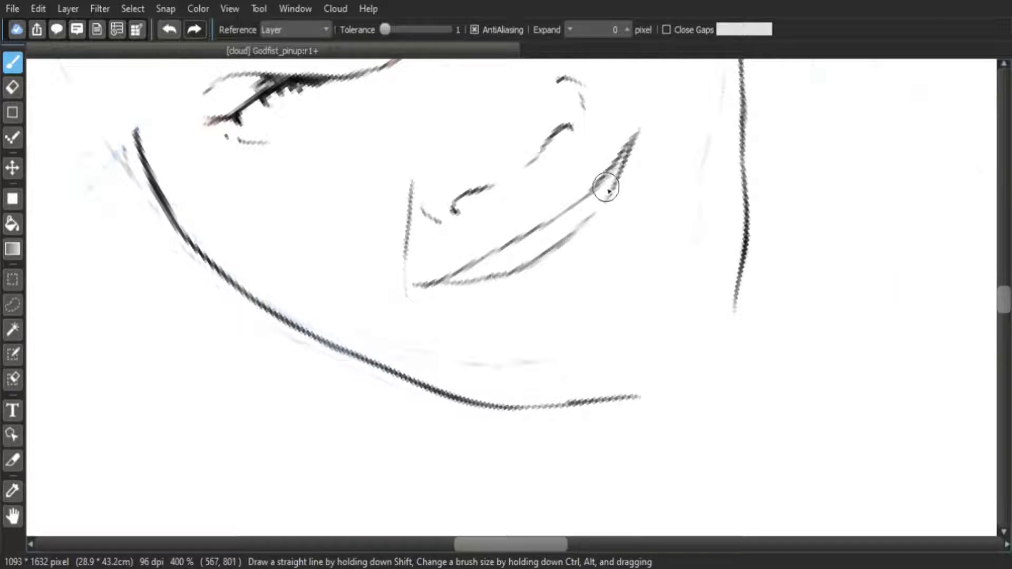
{"action": "key", "text": "Up"}
{"action": "mouse_move", "coordinate": [463, 268]}
{"action": "left_mouse_down"}
{"action": "mouse_move", "coordinate": [542, 309]}
{"action": "mouse_move", "coordinate": [522, 306]}
{"action": "left_mouse_up"}
{"action": "key", "text": "ctrl+z"}
{"action": "left_click_drag", "start_coordinate": [584, 309], "coordinate": [637, 291]}
{"action": "left_click_drag", "start_coordinate": [476, 253], "coordinate": [573, 270]}
{"action": "left_click_drag", "start_coordinate": [609, 267], "coordinate": [659, 254]}
Ink the cheek marks, the curved chin line and the inner contour lines along both sides of the jaw
{"action": "scroll", "coordinate": [660, 236], "scroll_direction": "down", "scroll_amount": 4}
{"action": "scroll", "coordinate": [668, 223], "scroll_direction": "up", "scroll_amount": 3}
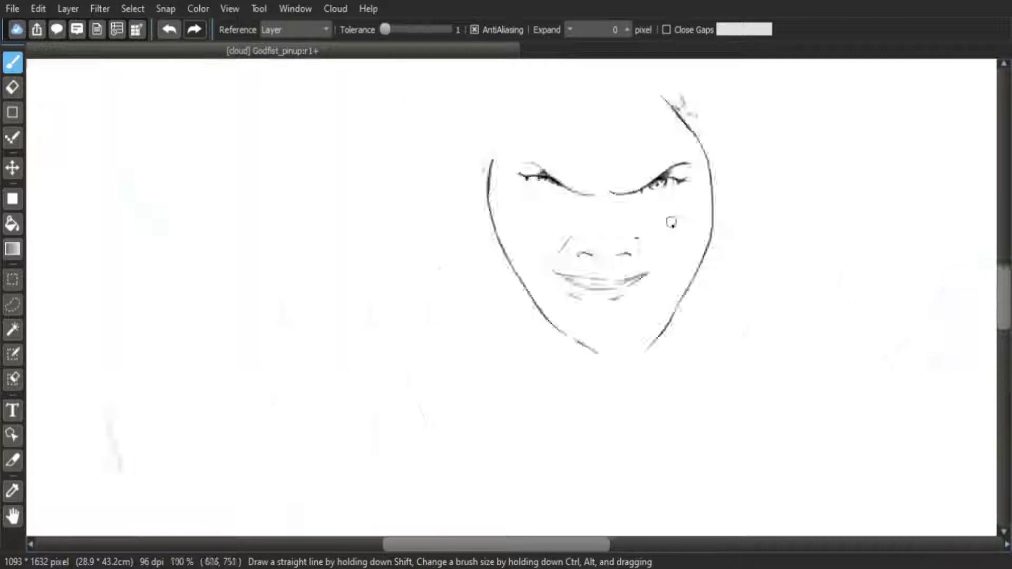
{"action": "left_click_drag", "start_coordinate": [419, 159], "coordinate": [439, 201]}
{"action": "mouse_move", "coordinate": [469, 232]}
{"action": "left_mouse_down"}
{"action": "mouse_move", "coordinate": [487, 254]}
{"action": "mouse_move", "coordinate": [481, 339]}
{"action": "mouse_move", "coordinate": [533, 398]}
{"action": "mouse_move", "coordinate": [612, 436]}
{"action": "mouse_move", "coordinate": [736, 419]}
{"action": "mouse_move", "coordinate": [728, 423]}
{"action": "mouse_move", "coordinate": [845, 275]}
{"action": "mouse_move", "coordinate": [865, 222]}
{"action": "left_mouse_up"}
{"action": "mouse_move", "coordinate": [557, 410]}
{"action": "left_mouse_down"}
{"action": "mouse_move", "coordinate": [519, 316]}
{"action": "mouse_move", "coordinate": [513, 323]}
{"action": "mouse_move", "coordinate": [614, 383]}
{"action": "mouse_move", "coordinate": [684, 372]}
{"action": "left_mouse_up"}
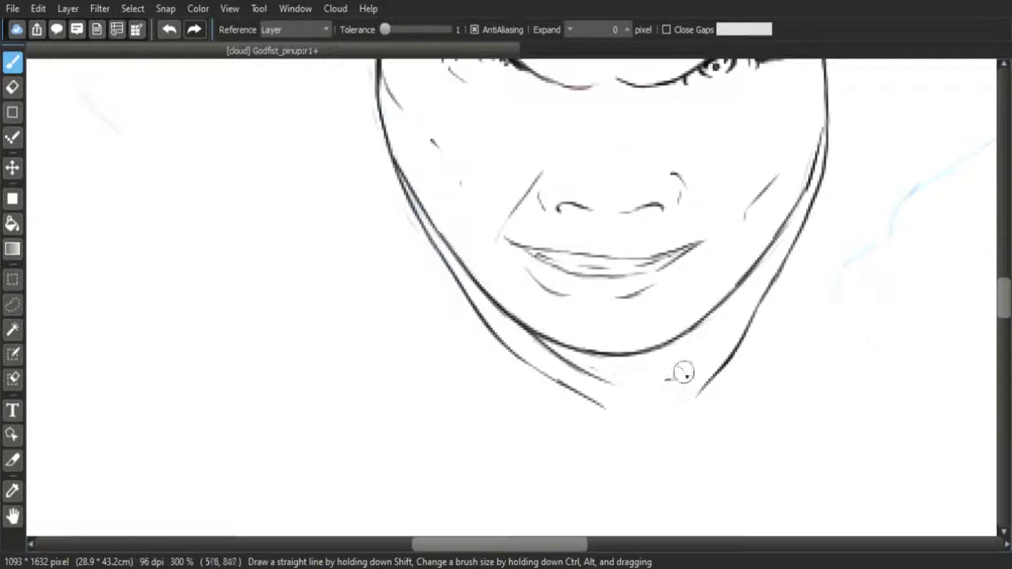
{"action": "left_click_drag", "start_coordinate": [793, 209], "coordinate": [722, 364]}
{"action": "left_click_drag", "start_coordinate": [448, 248], "coordinate": [519, 346]}
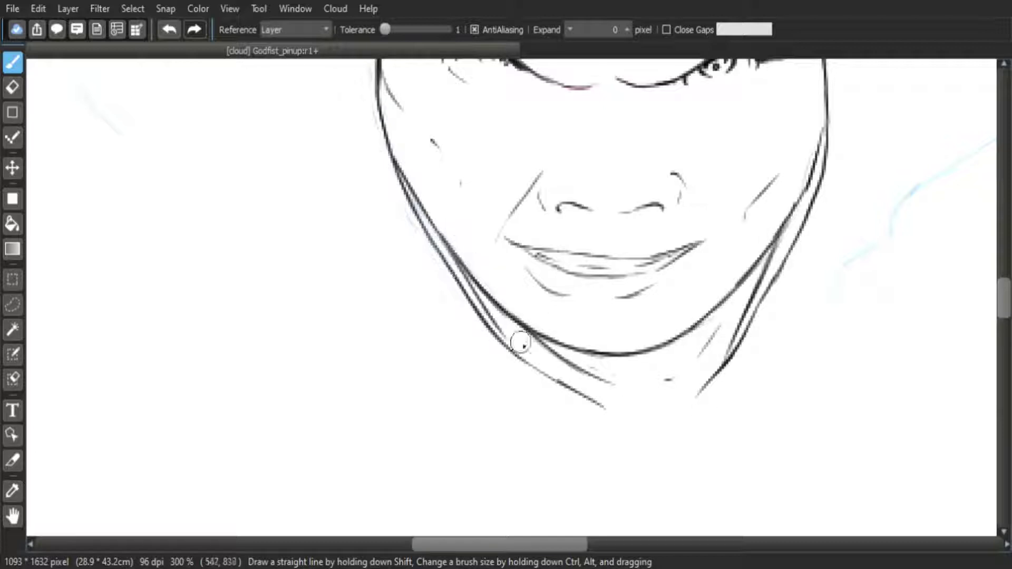
Ink the folded edge at the left end of the hat and the first lines of the brim's tip
{"action": "scroll", "coordinate": [609, 304], "scroll_direction": "down", "scroll_amount": 3}
{"action": "scroll", "coordinate": [621, 211], "scroll_direction": "up", "scroll_amount": 3}
{"action": "mouse_move", "coordinate": [549, 236]}
{"action": "left_mouse_down"}
{"action": "mouse_move", "coordinate": [642, 226]}
{"action": "mouse_move", "coordinate": [994, 275]}
{"action": "left_mouse_up"}
{"action": "mouse_move", "coordinate": [527, 162]}
{"action": "left_mouse_down"}
{"action": "mouse_move", "coordinate": [472, 196]}
{"action": "mouse_move", "coordinate": [506, 184]}
{"action": "mouse_move", "coordinate": [503, 213]}
{"action": "left_mouse_up"}
{"action": "left_click_drag", "start_coordinate": [508, 227], "coordinate": [560, 319]}
{"action": "mouse_move", "coordinate": [549, 159]}
{"action": "left_mouse_down"}
{"action": "mouse_move", "coordinate": [503, 292]}
{"action": "mouse_move", "coordinate": [503, 273]}
{"action": "left_mouse_up"}
{"action": "mouse_move", "coordinate": [509, 269]}
{"action": "left_mouse_down"}
{"action": "mouse_move", "coordinate": [516, 232]}
{"action": "mouse_move", "coordinate": [503, 128]}
{"action": "mouse_move", "coordinate": [488, 219]}
{"action": "mouse_move", "coordinate": [515, 361]}
{"action": "mouse_move", "coordinate": [635, 283]}
{"action": "left_mouse_up"}
{"action": "mouse_move", "coordinate": [512, 307]}
{"action": "left_mouse_down"}
{"action": "mouse_move", "coordinate": [563, 265]}
{"action": "mouse_move", "coordinate": [633, 229]}
{"action": "left_mouse_up"}
{"action": "left_click_drag", "start_coordinate": [604, 284], "coordinate": [630, 265]}
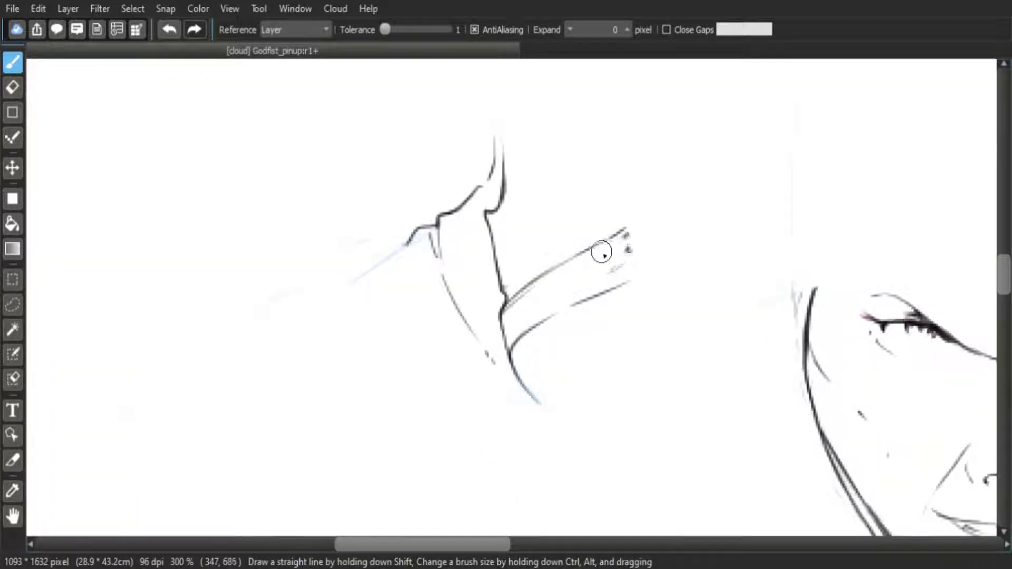
Erase the excess stroke on the brim's left tip and redraw its curved edge
{"action": "key", "text": "e"}
{"action": "mouse_move", "coordinate": [623, 226]}
{"action": "left_mouse_down"}
{"action": "mouse_move", "coordinate": [504, 309]}
{"action": "mouse_move", "coordinate": [542, 271]}
{"action": "left_mouse_up"}
{"action": "key", "text": "b"}
{"action": "left_click_drag", "start_coordinate": [514, 368], "coordinate": [475, 248]}
{"action": "mouse_move", "coordinate": [506, 286]}
{"action": "left_mouse_down"}
{"action": "mouse_move", "coordinate": [512, 224]}
{"action": "mouse_move", "coordinate": [550, 205]}
{"action": "mouse_move", "coordinate": [638, 193]}
{"action": "left_mouse_up"}
Ink the long, thick brim line from the left tip across the forehead, building up its weight with repeated strokes
{"action": "left_click_drag", "start_coordinate": [727, 183], "coordinate": [619, 217]}
{"action": "mouse_move", "coordinate": [554, 233]}
{"action": "left_mouse_down"}
{"action": "mouse_move", "coordinate": [685, 208]}
{"action": "mouse_move", "coordinate": [608, 238]}
{"action": "left_mouse_up"}
{"action": "left_click_drag", "start_coordinate": [466, 276], "coordinate": [780, 166]}
{"action": "left_click_drag", "start_coordinate": [786, 165], "coordinate": [663, 216]}
{"action": "left_click_drag", "start_coordinate": [536, 255], "coordinate": [759, 169]}
{"action": "left_click_drag", "start_coordinate": [416, 307], "coordinate": [583, 232]}
{"action": "mouse_move", "coordinate": [458, 290]}
{"action": "left_mouse_down"}
{"action": "mouse_move", "coordinate": [742, 167]}
{"action": "mouse_move", "coordinate": [785, 170]}
{"action": "left_mouse_up"}
{"action": "left_click_drag", "start_coordinate": [726, 183], "coordinate": [855, 158]}
{"action": "left_click_drag", "start_coordinate": [437, 300], "coordinate": [680, 235]}
{"action": "key", "text": "ctrl+z"}
{"action": "mouse_move", "coordinate": [547, 266]}
{"action": "left_mouse_down"}
{"action": "mouse_move", "coordinate": [657, 245]}
{"action": "mouse_move", "coordinate": [614, 258]}
{"action": "left_mouse_up"}
Ink a curved line with small circular details under the brim beside the right side of the face
{"action": "scroll", "coordinate": [633, 264], "scroll_direction": "right", "scroll_amount": 10}
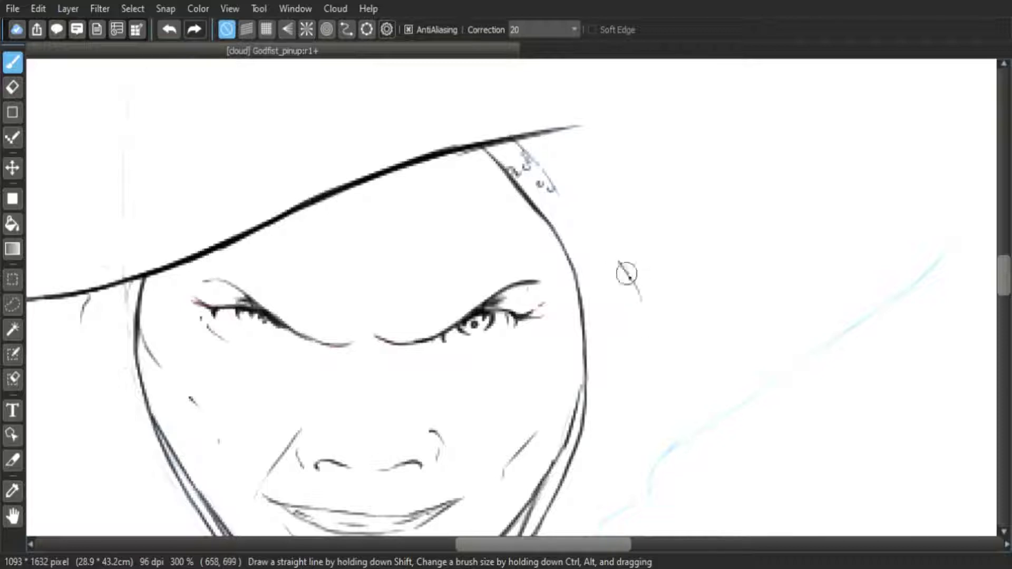
{"action": "left_click_drag", "start_coordinate": [662, 266], "coordinate": [698, 344]}
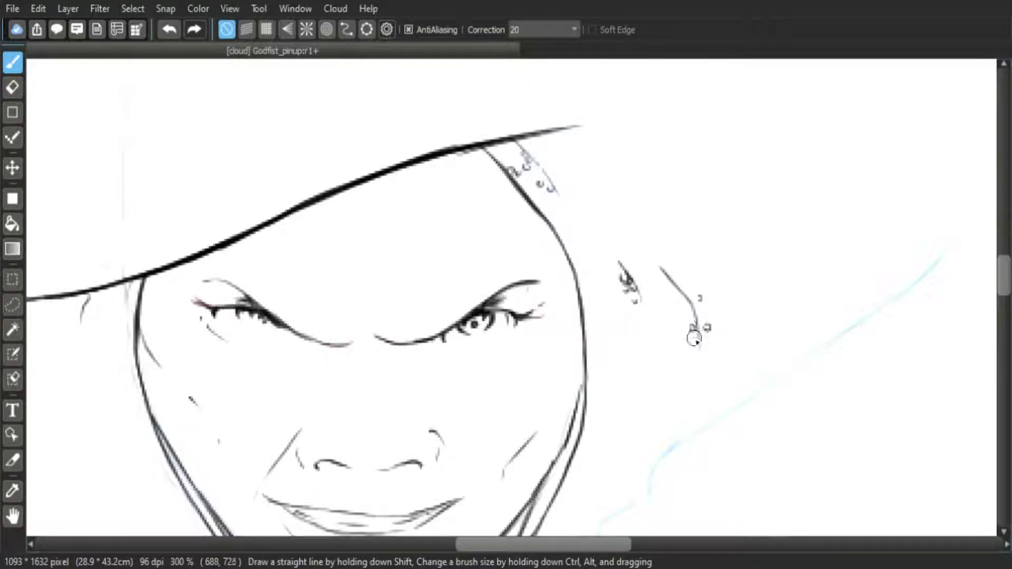
{"action": "key", "text": "ctrl+z"}
{"action": "left_click_drag", "start_coordinate": [610, 140], "coordinate": [659, 265]}
{"action": "key", "text": "ctrl+z"}
Ink the hanging line and small circular details under the brim to the left of the face
{"action": "left_click_drag", "start_coordinate": [611, 284], "coordinate": [1002, 166]}
{"action": "left_click_drag", "start_coordinate": [470, 180], "coordinate": [470, 234]}
{"action": "scroll", "coordinate": [453, 181], "scroll_direction": "down", "scroll_amount": 1}
{"action": "scroll", "coordinate": [454, 181], "scroll_direction": "right", "scroll_amount": 1}
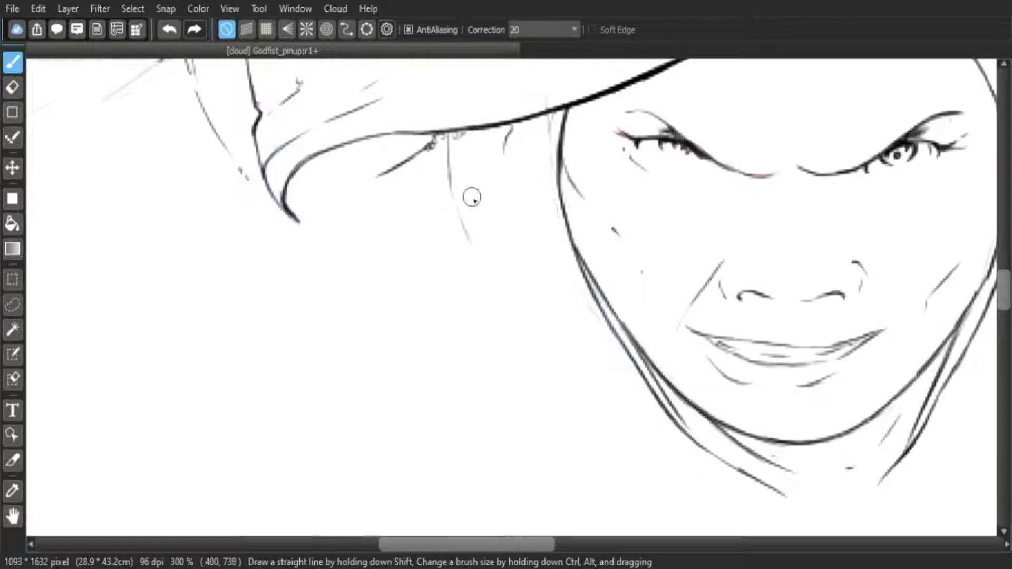
{"action": "left_click_drag", "start_coordinate": [403, 199], "coordinate": [390, 209]}
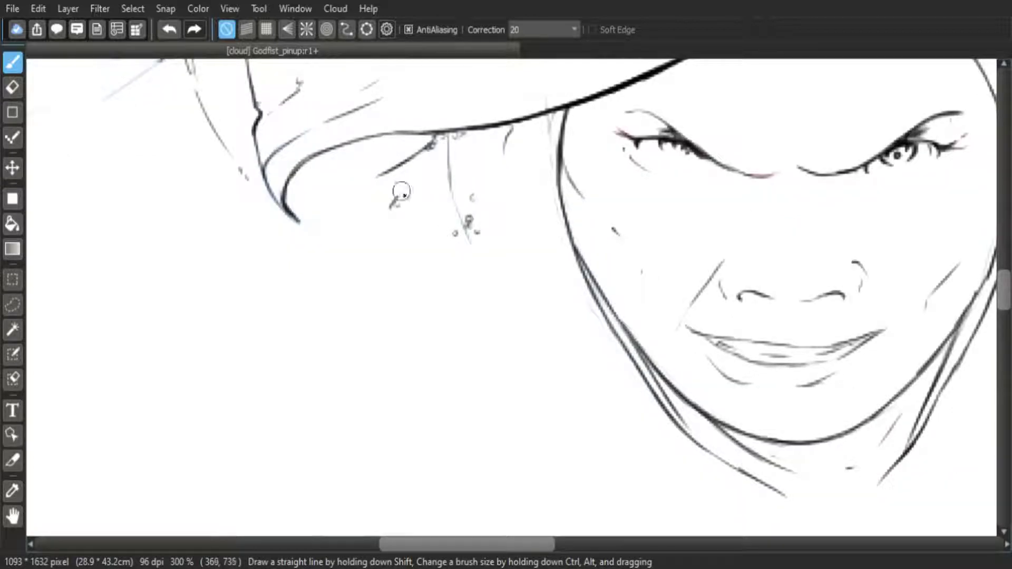
Extend the thick brim line past the right side of the forehead
{"action": "scroll", "coordinate": [562, 206], "scroll_direction": "down", "scroll_amount": 4}
{"action": "scroll", "coordinate": [730, 187], "scroll_direction": "up", "scroll_amount": 3}
{"action": "mouse_move", "coordinate": [534, 197]}
{"action": "left_mouse_down"}
{"action": "mouse_move", "coordinate": [539, 241]}
{"action": "mouse_move", "coordinate": [567, 294]}
{"action": "left_mouse_up"}
{"action": "key", "text": "Left"}
{"action": "key", "text": "Left"}
{"action": "key", "text": "Left"}
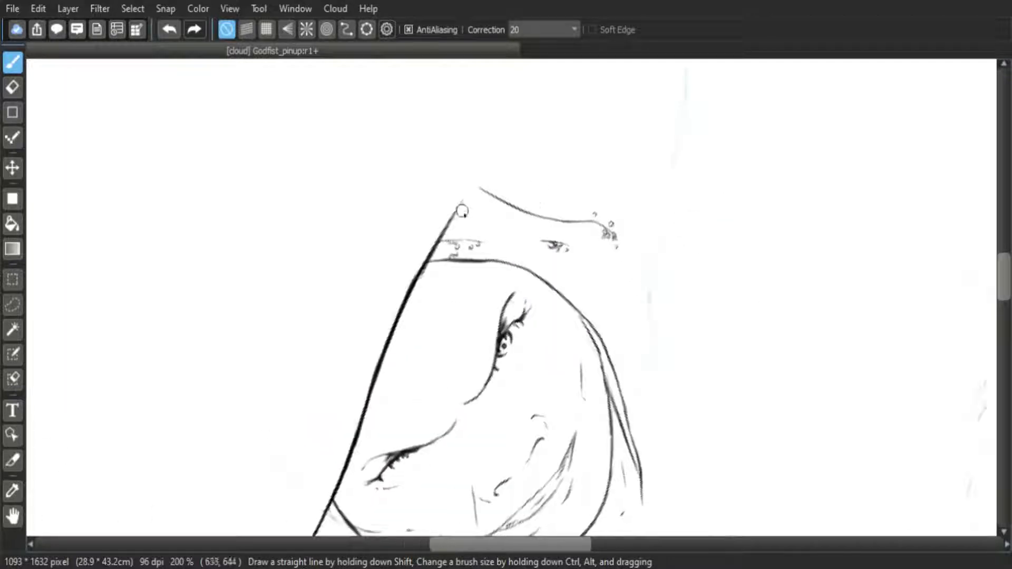
{"action": "key", "text": "Tab"}
{"action": "key", "text": "Tab"}
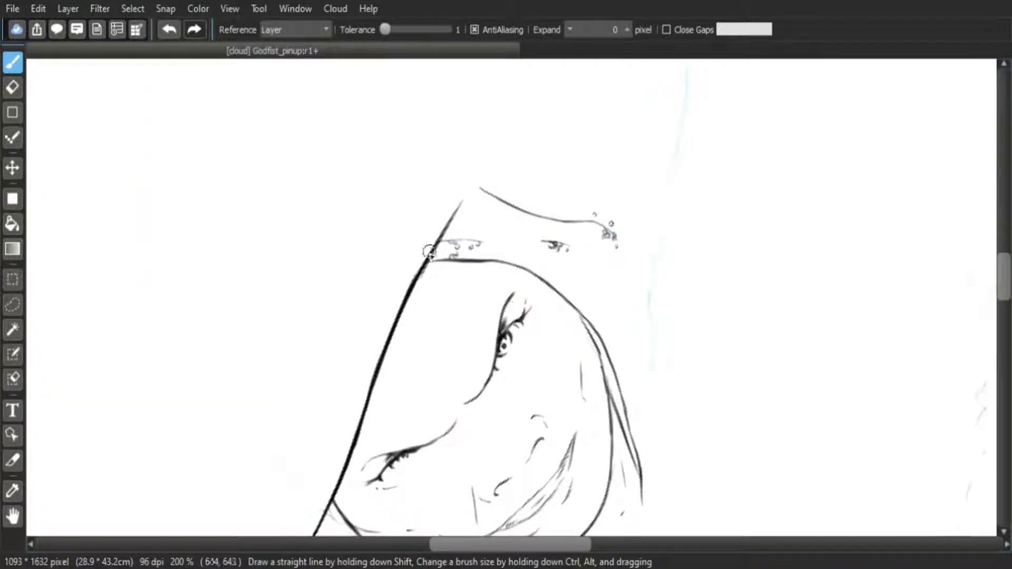
{"action": "left_click_drag", "start_coordinate": [444, 228], "coordinate": [571, 115]}
{"action": "mouse_move", "coordinate": [472, 192]}
{"action": "left_mouse_down"}
{"action": "mouse_move", "coordinate": [508, 156]}
{"action": "mouse_move", "coordinate": [639, 101]}
{"action": "left_mouse_up"}
Ink the rounded right end of the brim and its lower edge running back toward the jaw
{"action": "key", "text": "Right"}
{"action": "key", "text": "Right"}
{"action": "key", "text": "Right"}
{"action": "left_click_drag", "start_coordinate": [662, 262], "coordinate": [628, 174]}
{"action": "mouse_move", "coordinate": [670, 153]}
{"action": "left_mouse_down"}
{"action": "mouse_move", "coordinate": [720, 217]}
{"action": "mouse_move", "coordinate": [718, 233]}
{"action": "left_mouse_up"}
{"action": "key", "text": "ctrl+z"}
{"action": "mouse_move", "coordinate": [697, 180]}
{"action": "left_mouse_down"}
{"action": "mouse_move", "coordinate": [711, 236]}
{"action": "mouse_move", "coordinate": [685, 285]}
{"action": "left_mouse_up"}
{"action": "mouse_move", "coordinate": [693, 258]}
{"action": "left_mouse_down"}
{"action": "mouse_move", "coordinate": [746, 163]}
{"action": "mouse_move", "coordinate": [600, 221]}
{"action": "mouse_move", "coordinate": [527, 312]}
{"action": "left_mouse_up"}
{"action": "key", "text": "Left"}
{"action": "mouse_move", "coordinate": [577, 242]}
{"action": "left_mouse_down"}
{"action": "mouse_move", "coordinate": [522, 328]}
{"action": "mouse_move", "coordinate": [484, 524]}
{"action": "left_mouse_up"}
Ink the thin line above the brim and the small folds at the brim's right end
{"action": "mouse_move", "coordinate": [432, 279]}
{"action": "left_mouse_down"}
{"action": "mouse_move", "coordinate": [504, 279]}
{"action": "mouse_move", "coordinate": [457, 285]}
{"action": "left_mouse_up"}
{"action": "left_click_drag", "start_coordinate": [500, 233], "coordinate": [651, 146]}
{"action": "mouse_move", "coordinate": [733, 156]}
{"action": "left_mouse_down"}
{"action": "mouse_move", "coordinate": [664, 140]}
{"action": "mouse_move", "coordinate": [601, 180]}
{"action": "left_mouse_up"}
{"action": "left_click_drag", "start_coordinate": [466, 206], "coordinate": [552, 156]}
{"action": "mouse_move", "coordinate": [772, 162]}
{"action": "left_mouse_down"}
{"action": "mouse_move", "coordinate": [651, 353]}
{"action": "mouse_move", "coordinate": [545, 358]}
{"action": "left_mouse_up"}
{"action": "mouse_move", "coordinate": [545, 358]}
{"action": "left_mouse_down"}
{"action": "mouse_move", "coordinate": [524, 185]}
{"action": "mouse_move", "coordinate": [521, 206]}
{"action": "left_mouse_up"}
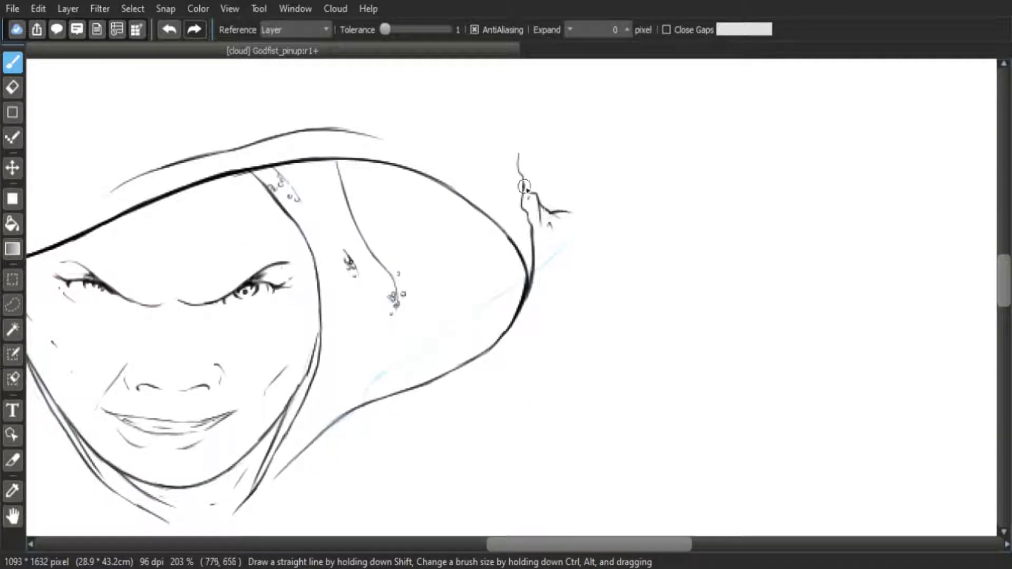
{"action": "left_click_drag", "start_coordinate": [572, 213], "coordinate": [542, 264]}
Ink the left shoulder's outline and the fold inside it, starting from the hat's left edge
{"action": "left_click_drag", "start_coordinate": [124, 333], "coordinate": [778, 282]}
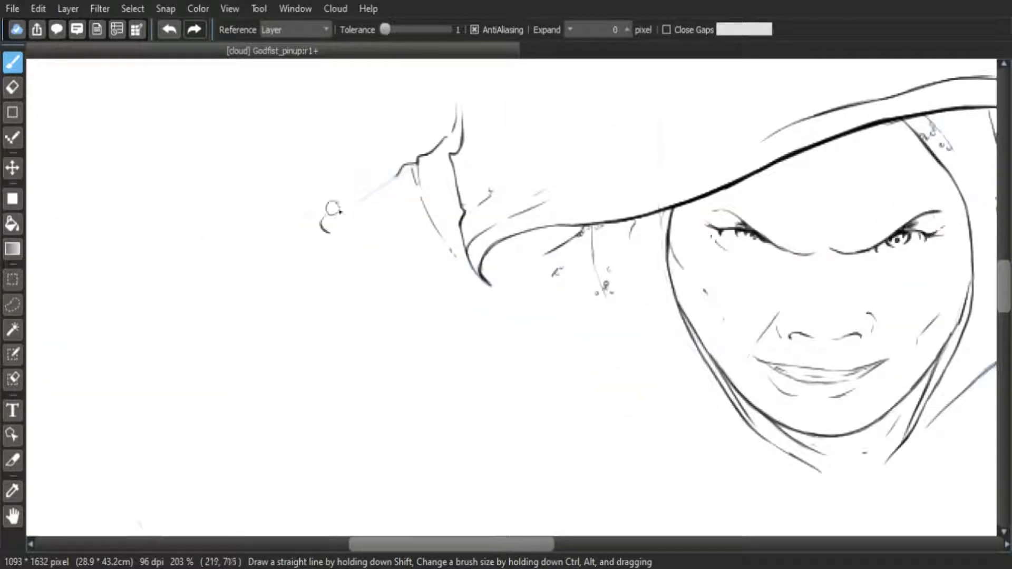
{"action": "left_click_drag", "start_coordinate": [325, 222], "coordinate": [370, 195]}
{"action": "left_click_drag", "start_coordinate": [370, 200], "coordinate": [464, 157]}
{"action": "mouse_move", "coordinate": [246, 274]}
{"action": "left_mouse_down"}
{"action": "mouse_move", "coordinate": [272, 228]}
{"action": "mouse_move", "coordinate": [340, 181]}
{"action": "left_mouse_up"}
{"action": "key", "text": "ctrl+z"}
{"action": "mouse_move", "coordinate": [264, 238]}
{"action": "left_mouse_down"}
{"action": "mouse_move", "coordinate": [332, 179]}
{"action": "mouse_move", "coordinate": [366, 166]}
{"action": "left_mouse_up"}
{"action": "key", "text": "Left"}
{"action": "key", "text": "Left"}
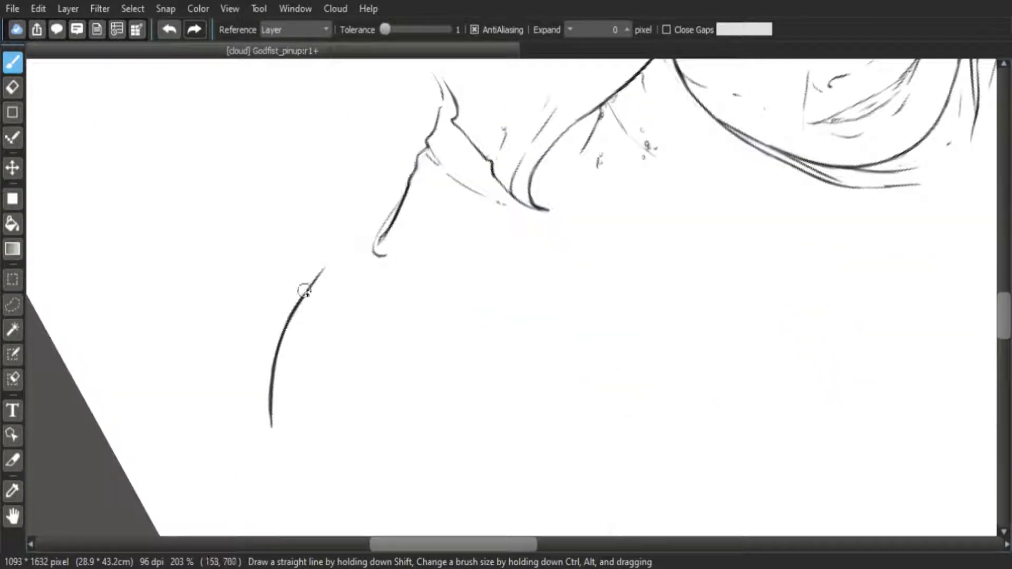
{"action": "left_click_drag", "start_coordinate": [319, 269], "coordinate": [364, 206]}
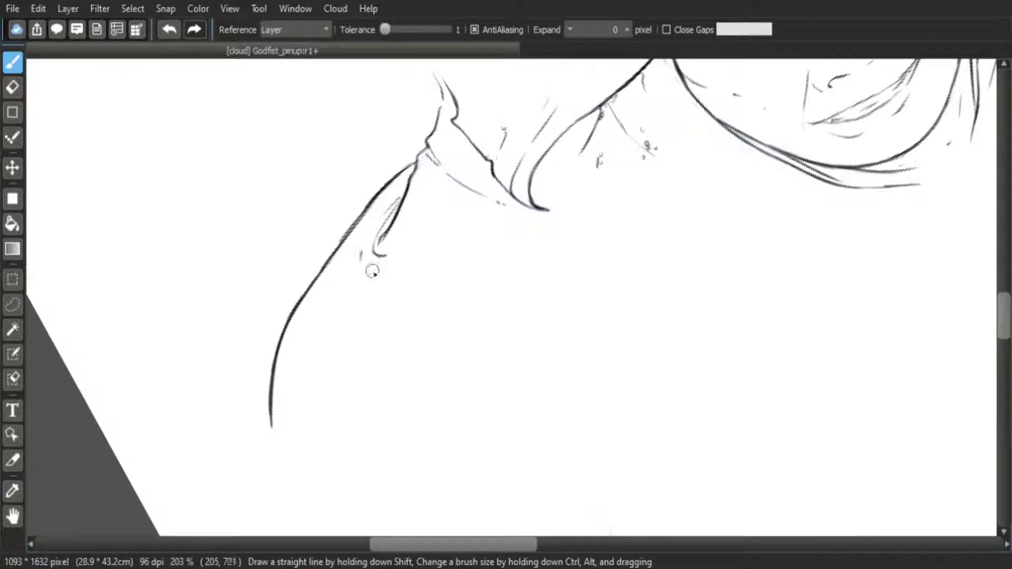
Ink the outer arm line down from the left shoulder and the rounded bulge at its lower end
{"action": "key", "text": "Right"}
{"action": "key", "text": "Right"}
{"action": "key", "text": "ctrl+z"}
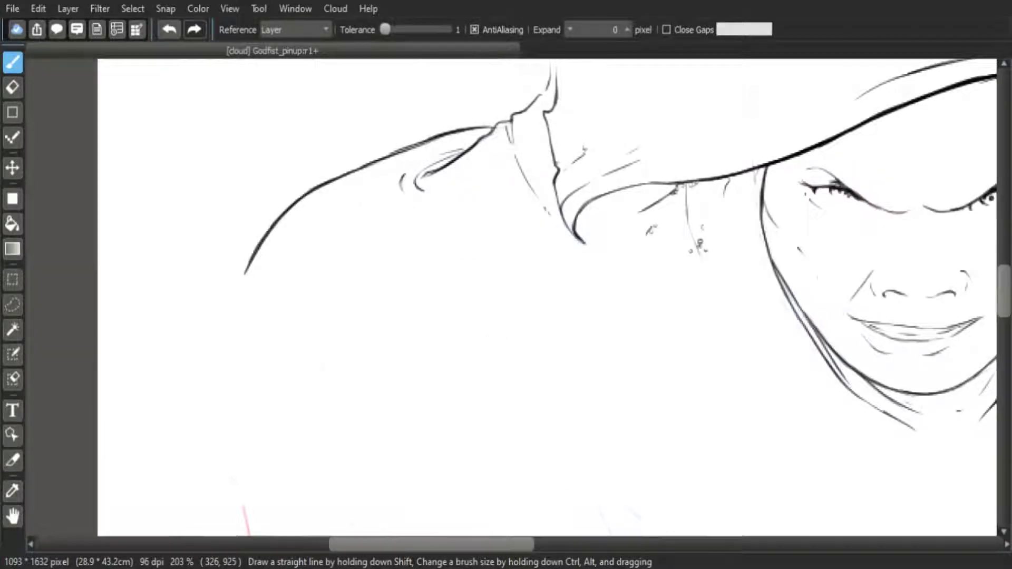
{"action": "left_click_drag", "start_coordinate": [587, 511], "coordinate": [674, 396]}
{"action": "left_click_drag", "start_coordinate": [335, 148], "coordinate": [296, 270]}
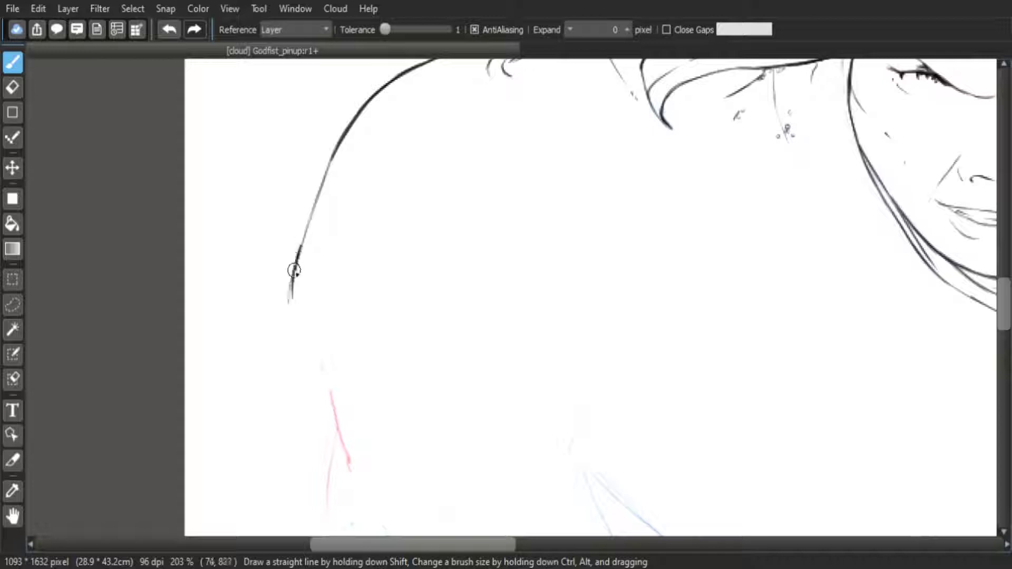
{"action": "mouse_move", "coordinate": [312, 326]}
{"action": "left_mouse_down"}
{"action": "mouse_move", "coordinate": [293, 268]}
{"action": "mouse_move", "coordinate": [267, 282]}
{"action": "mouse_move", "coordinate": [303, 327]}
{"action": "left_mouse_up"}
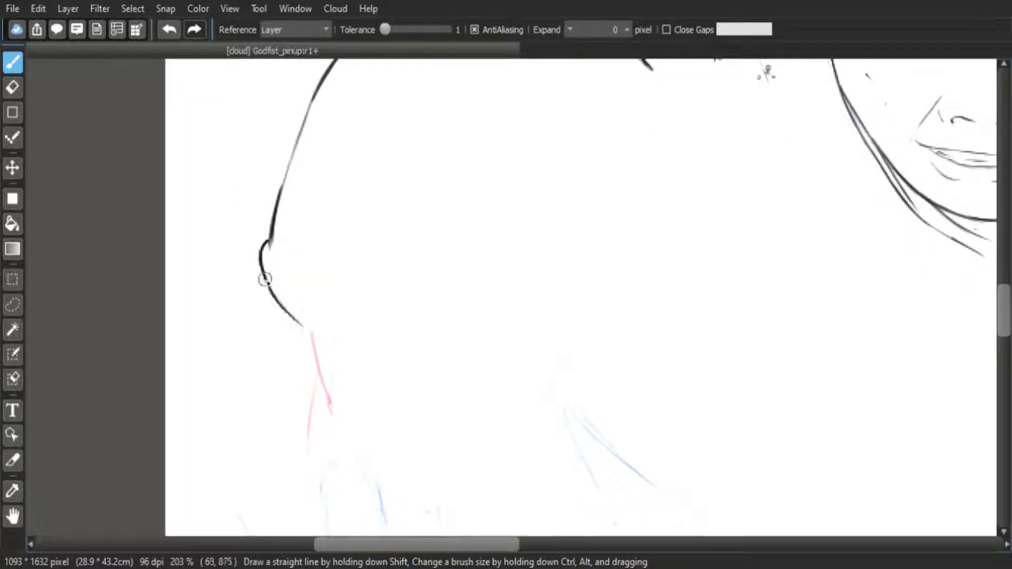
{"action": "left_click_drag", "start_coordinate": [266, 245], "coordinate": [315, 318]}
Add the inner line of the rounded bulge and ink the contour below it over the red sketch
{"action": "mouse_move", "coordinate": [350, 311]}
{"action": "left_mouse_down"}
{"action": "mouse_move", "coordinate": [350, 169]}
{"action": "mouse_move", "coordinate": [318, 244]}
{"action": "left_mouse_up"}
{"action": "scroll", "coordinate": [314, 192], "scroll_direction": "up", "scroll_amount": 1}
{"action": "left_click_drag", "start_coordinate": [303, 183], "coordinate": [316, 243]}
{"action": "left_click_drag", "start_coordinate": [303, 183], "coordinate": [331, 309]}
Ink the broad arc running right from the bottom of the arm contour
{"action": "mouse_move", "coordinate": [330, 280]}
{"action": "left_mouse_down"}
{"action": "mouse_move", "coordinate": [350, 286]}
{"action": "mouse_move", "coordinate": [330, 313]}
{"action": "mouse_move", "coordinate": [456, 275]}
{"action": "left_mouse_up"}
{"action": "left_click_drag", "start_coordinate": [493, 261], "coordinate": [653, 252]}
{"action": "left_click_drag", "start_coordinate": [587, 253], "coordinate": [660, 274]}
{"action": "left_click_drag", "start_coordinate": [636, 209], "coordinate": [635, 186]}
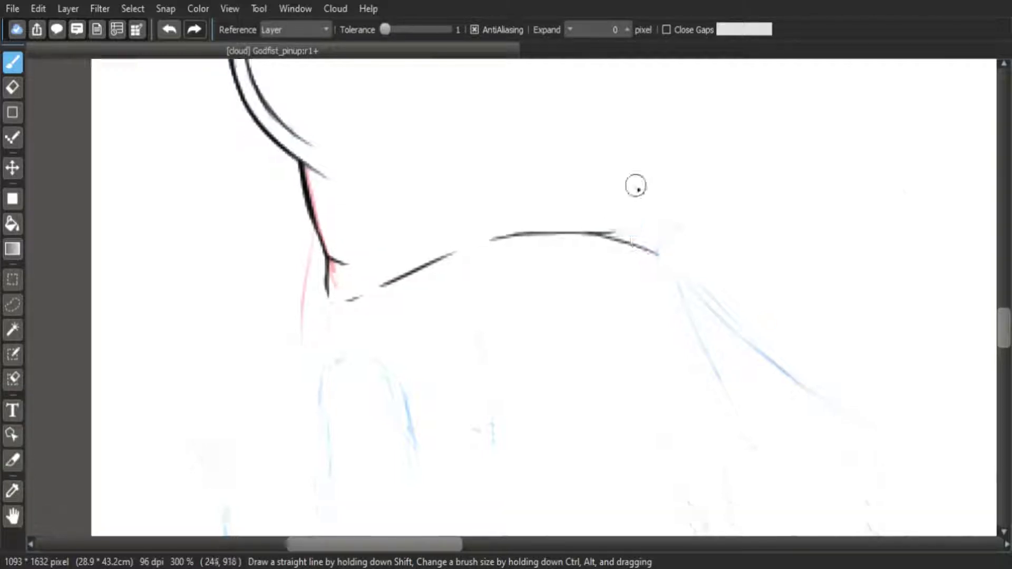
Extend the arm's outer contour downward and clean up the left end of the neighbouring arc
{"action": "scroll", "coordinate": [551, 189], "scroll_direction": "down", "scroll_amount": 2}
{"action": "left_click_drag", "start_coordinate": [430, 200], "coordinate": [432, 299]}
{"action": "key", "text": "e"}
{"action": "left_click_drag", "start_coordinate": [450, 228], "coordinate": [448, 219]}
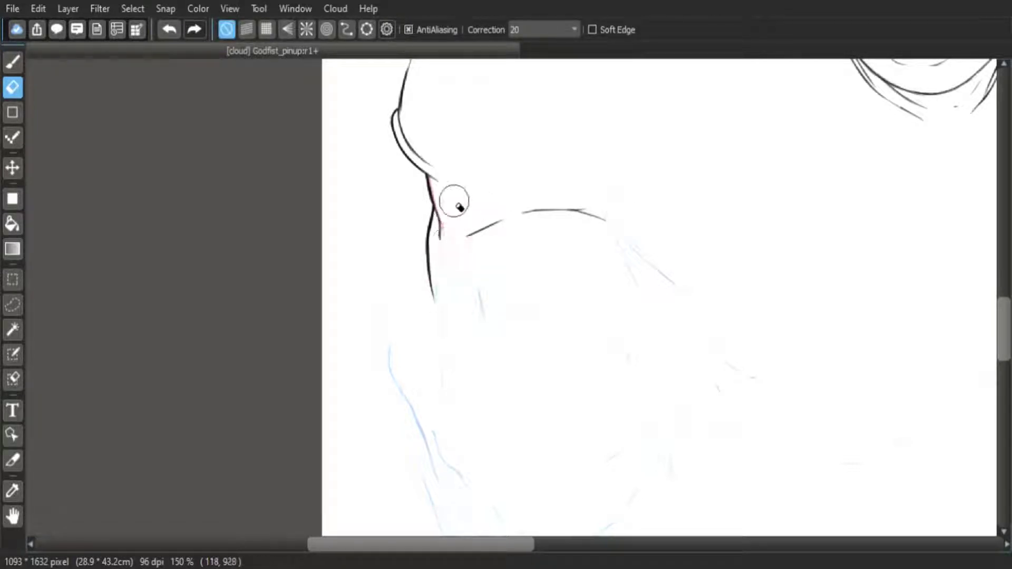
{"action": "key", "text": "n"}
{"action": "key", "text": "b"}
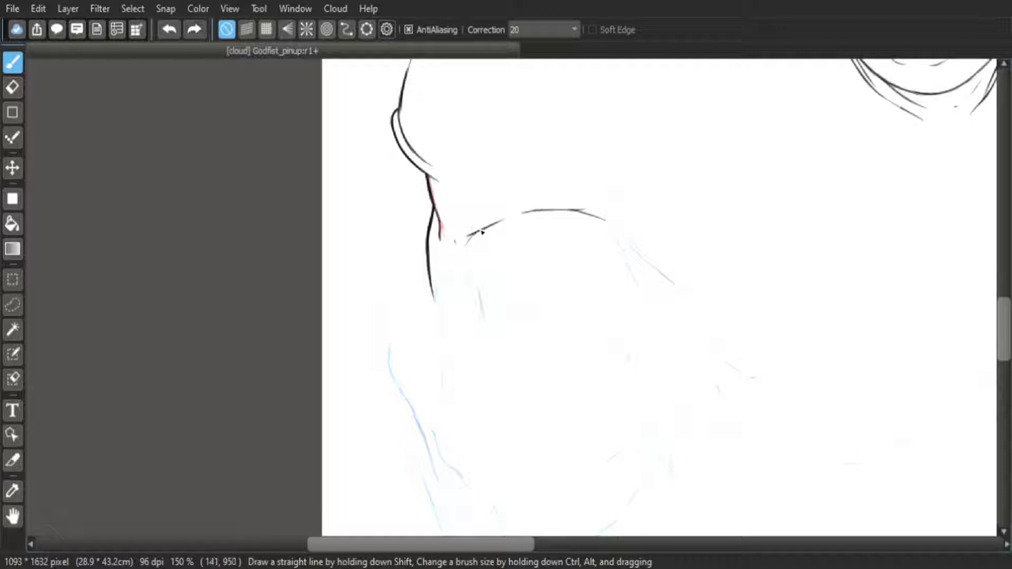
{"action": "left_click_drag", "start_coordinate": [479, 247], "coordinate": [702, 87]}
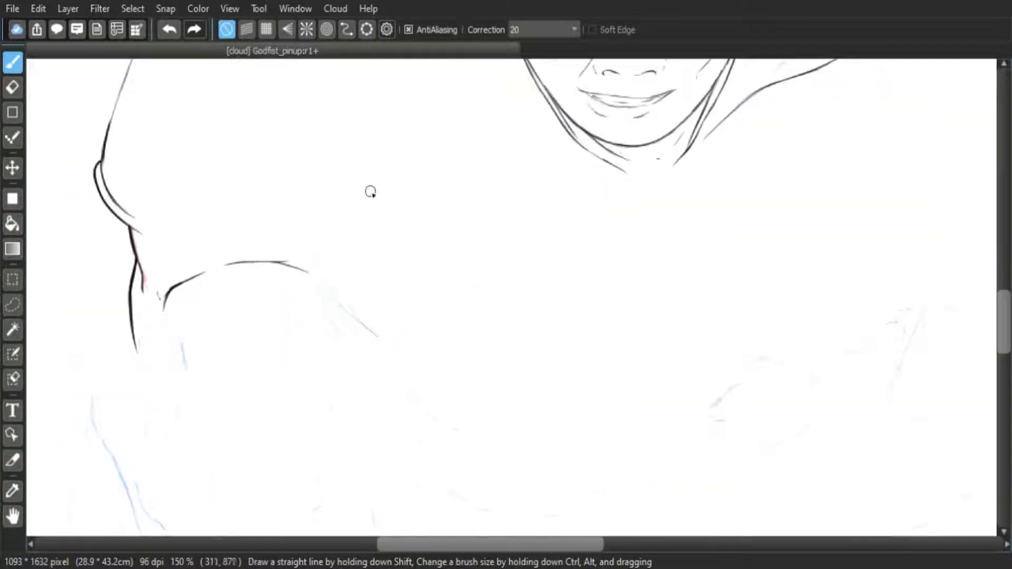
Ink the small fold strokes and the short curved contour at the right end of the arc
{"action": "scroll", "coordinate": [370, 192], "scroll_direction": "up", "scroll_amount": 1}
{"action": "key", "text": "ctrl+z"}
{"action": "left_click_drag", "start_coordinate": [291, 269], "coordinate": [288, 279]}
{"action": "left_click_drag", "start_coordinate": [290, 275], "coordinate": [328, 252]}
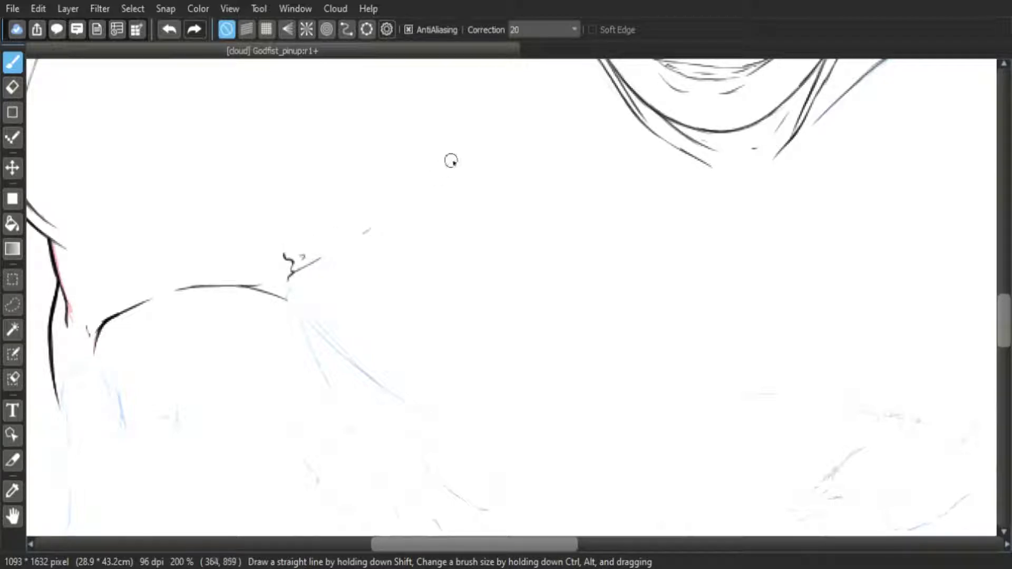
{"action": "mouse_move", "coordinate": [293, 282]}
{"action": "left_mouse_down"}
{"action": "mouse_move", "coordinate": [300, 319]}
{"action": "mouse_move", "coordinate": [266, 222]}
{"action": "left_mouse_up"}
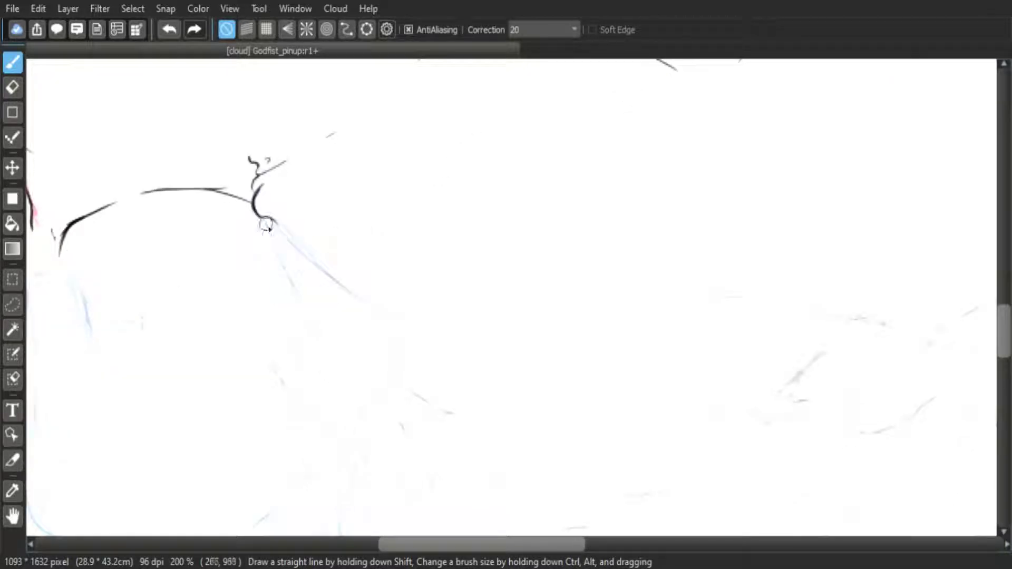
{"action": "key", "text": "ctrl+z"}
Ink the long diagonal line descending from the arc's right end and the short contour branching off it
{"action": "left_click_drag", "start_coordinate": [279, 255], "coordinate": [317, 338]}
{"action": "left_click_drag", "start_coordinate": [366, 398], "coordinate": [288, 250]}
{"action": "left_click_drag", "start_coordinate": [237, 185], "coordinate": [252, 208]}
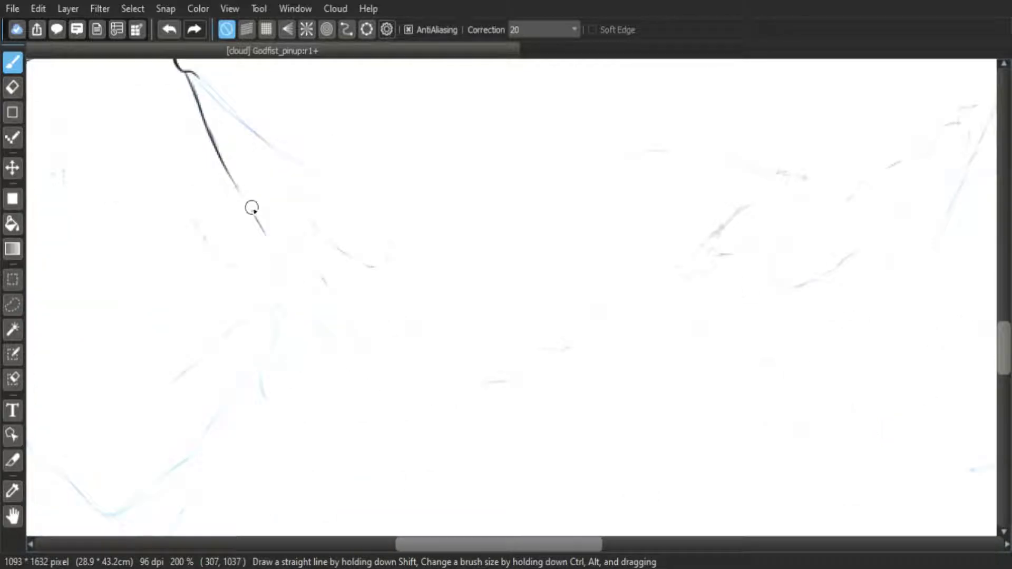
{"action": "left_click_drag", "start_coordinate": [341, 358], "coordinate": [366, 380]}
{"action": "mouse_move", "coordinate": [270, 265]}
{"action": "left_mouse_down"}
{"action": "mouse_move", "coordinate": [310, 197]}
{"action": "mouse_move", "coordinate": [313, 241]}
{"action": "left_mouse_up"}
{"action": "left_click_drag", "start_coordinate": [301, 285], "coordinate": [318, 224]}
{"action": "left_click_drag", "start_coordinate": [317, 226], "coordinate": [310, 254]}
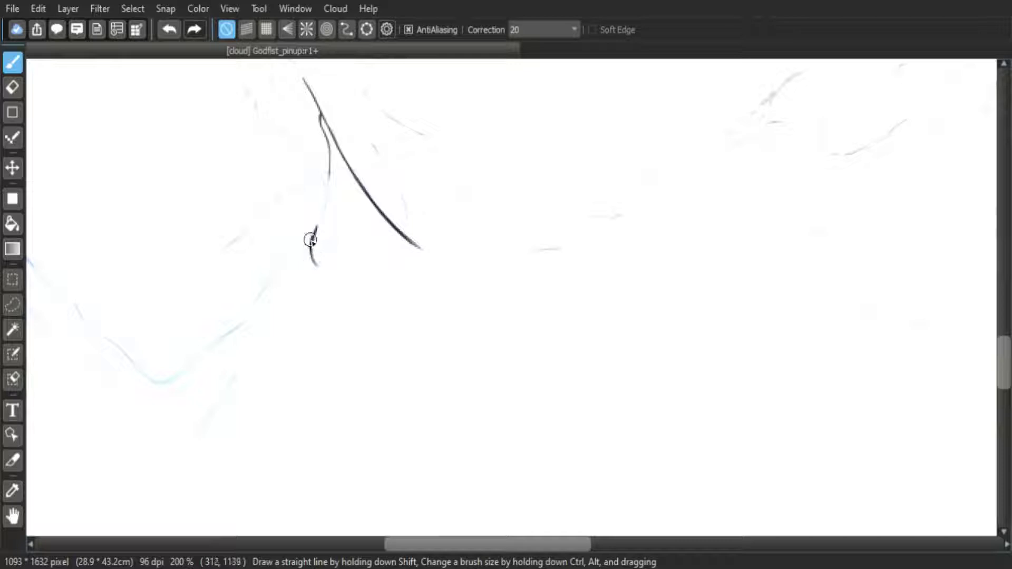
{"action": "mouse_move", "coordinate": [353, 216]}
{"action": "left_mouse_down"}
{"action": "mouse_move", "coordinate": [365, 215]}
{"action": "mouse_move", "coordinate": [391, 293]}
{"action": "mouse_move", "coordinate": [388, 416]}
{"action": "left_mouse_up"}
{"action": "left_click_drag", "start_coordinate": [335, 154], "coordinate": [370, 330]}
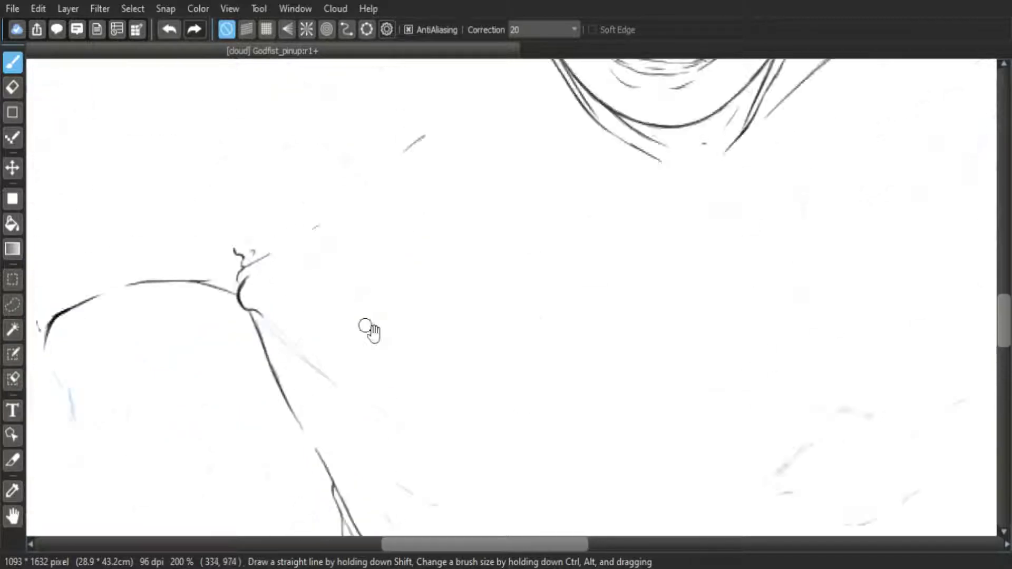
{"action": "scroll", "coordinate": [373, 322], "scroll_direction": "down", "scroll_amount": 5}
{"action": "scroll", "coordinate": [472, 267], "scroll_direction": "up", "scroll_amount": 3}
{"action": "scroll", "coordinate": [472, 268], "scroll_direction": "up", "scroll_amount": 2}
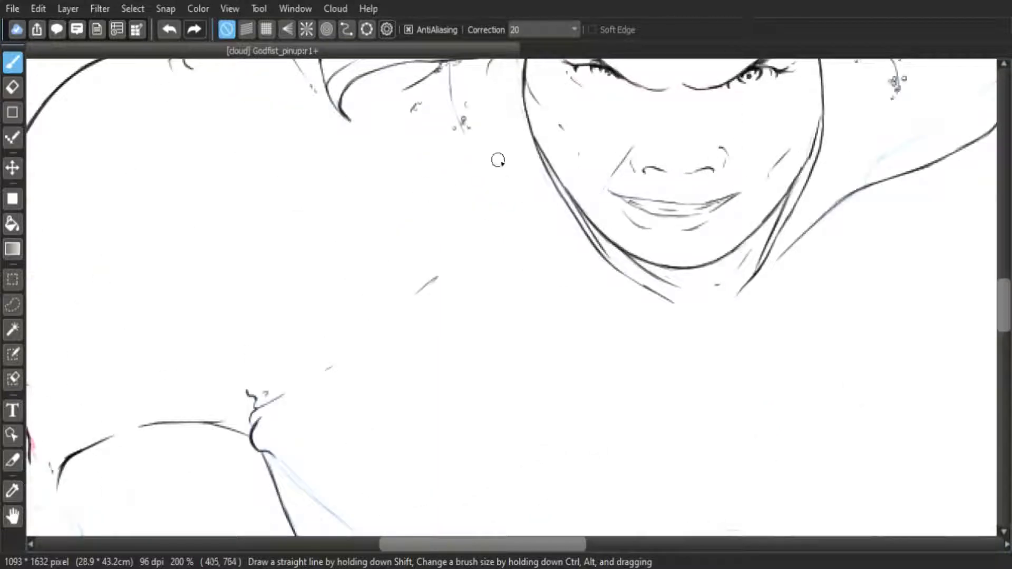
Darken the hood's lower edge beside the neck and add short thin strokes along it on both sides of the face
{"action": "key", "text": "h"}
{"action": "left_click_drag", "start_coordinate": [489, 214], "coordinate": [577, 150]}
{"action": "left_click_drag", "start_coordinate": [675, 117], "coordinate": [656, 127]}
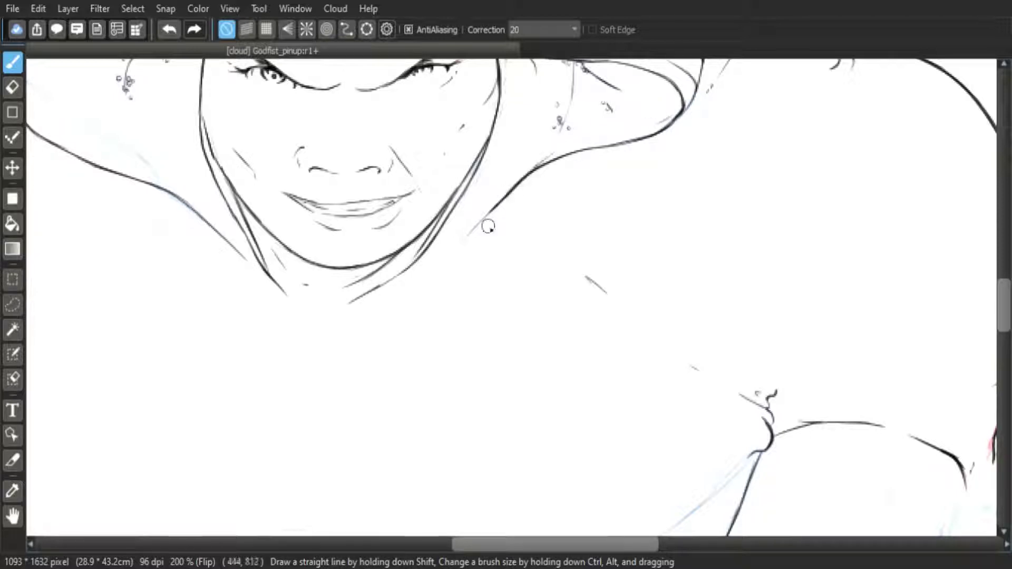
{"action": "scroll", "coordinate": [545, 190], "scroll_direction": "left", "scroll_amount": 5}
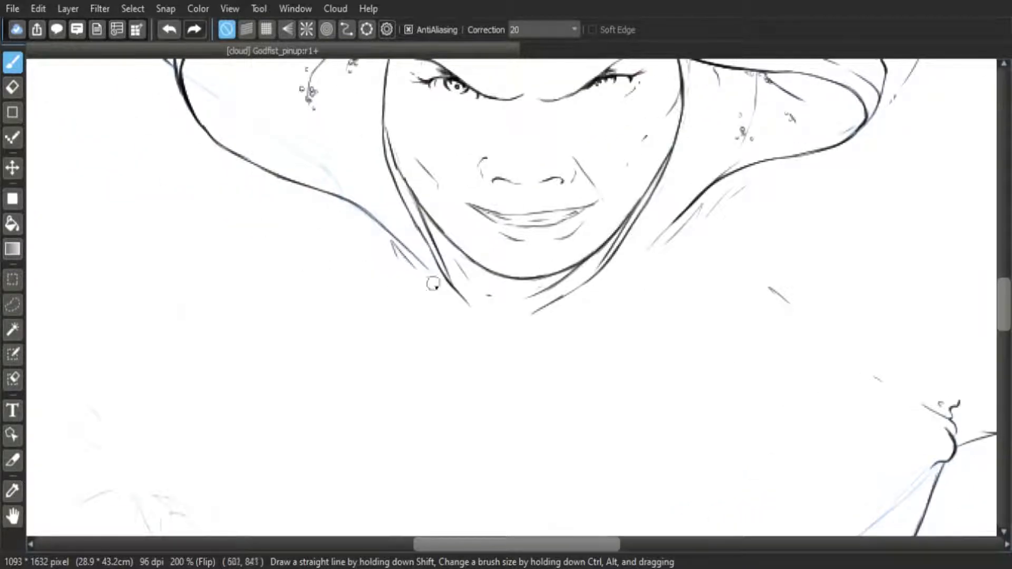
Ink the hat crown's central vertical crease and the sloping contours of its two-sided upper outline
{"action": "scroll", "coordinate": [433, 257], "scroll_direction": "up", "scroll_amount": 8}
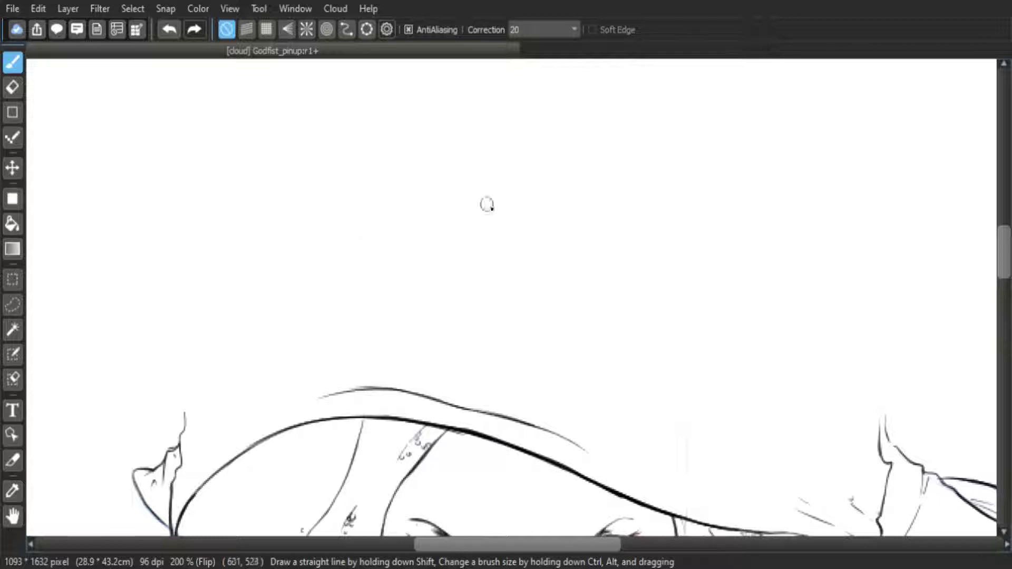
{"action": "left_click_drag", "start_coordinate": [520, 192], "coordinate": [515, 330]}
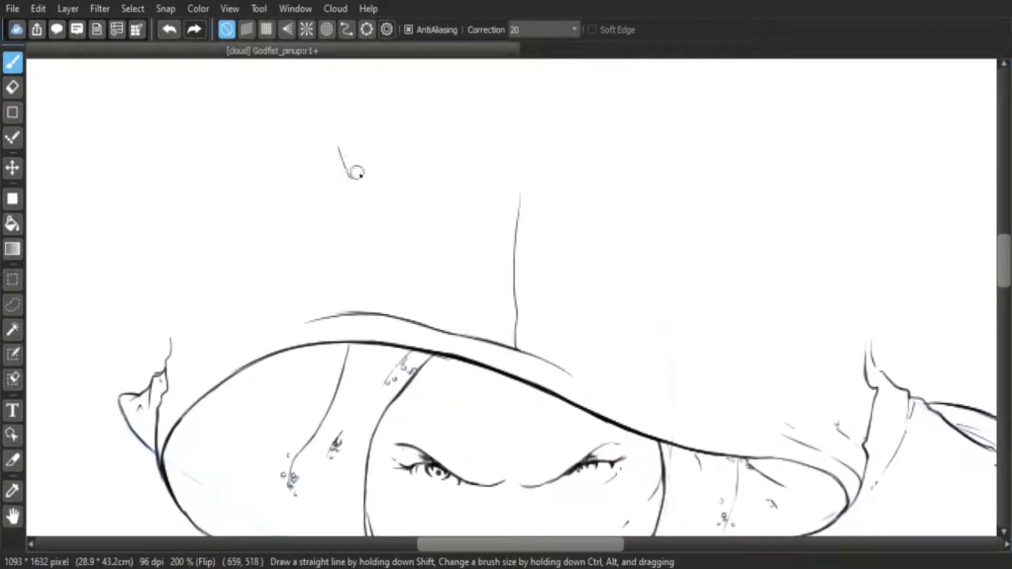
{"action": "left_click_drag", "start_coordinate": [396, 173], "coordinate": [492, 117]}
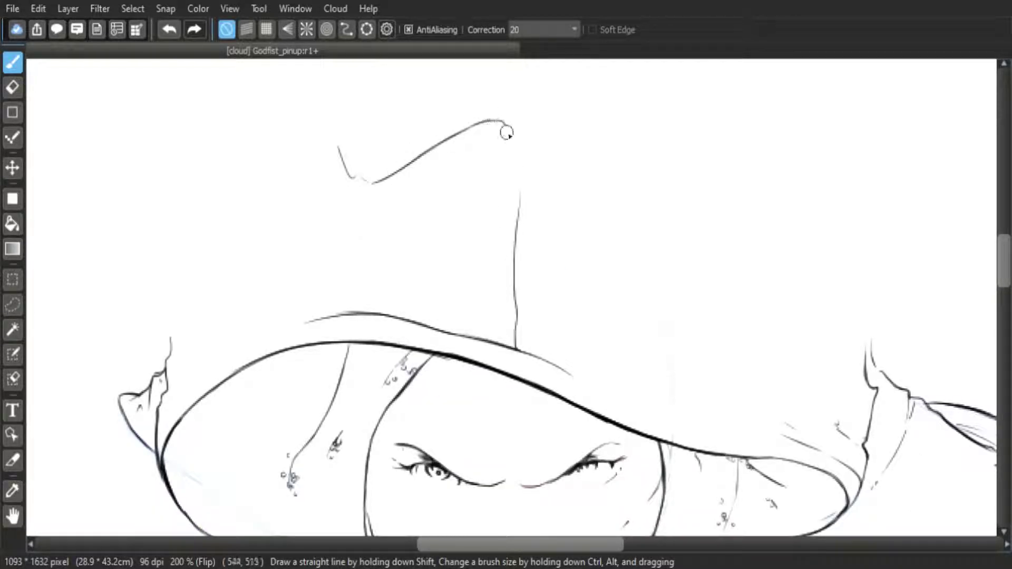
{"action": "key", "text": "h"}
{"action": "left_click_drag", "start_coordinate": [395, 180], "coordinate": [485, 130]}
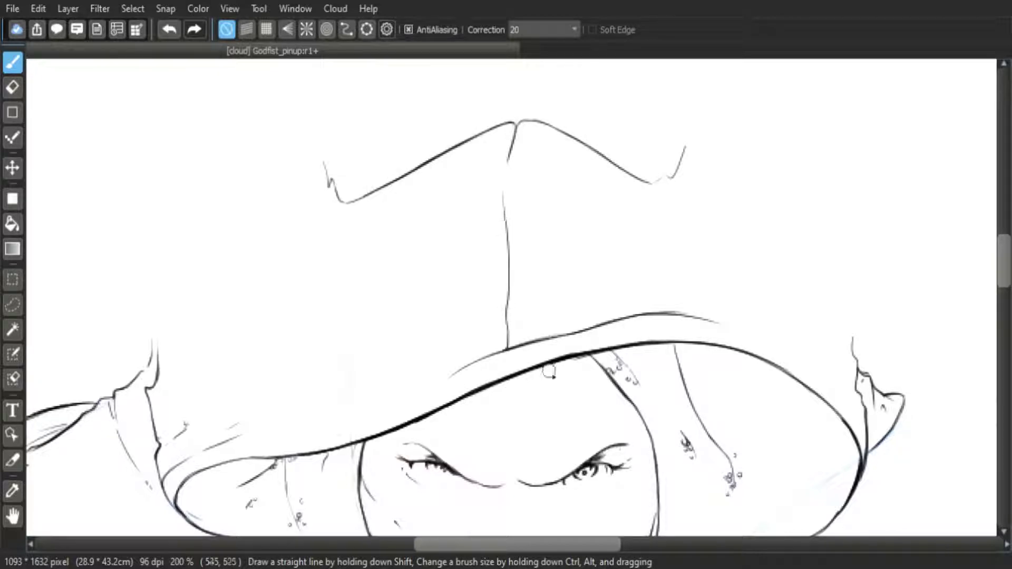
Ink the outer arm contour over the red sketch line, plus the Y-shaped fold and wavy crease beside it
{"action": "scroll", "coordinate": [552, 277], "scroll_direction": "down", "scroll_amount": 5}
{"action": "scroll", "coordinate": [554, 288], "scroll_direction": "up", "scroll_amount": 2}
{"action": "scroll", "coordinate": [595, 373], "scroll_direction": "up", "scroll_amount": 1}
{"action": "left_click_drag", "start_coordinate": [653, 498], "coordinate": [465, 169]}
{"action": "scroll", "coordinate": [627, 224], "scroll_direction": "up", "scroll_amount": 2}
{"action": "left_click_drag", "start_coordinate": [663, 226], "coordinate": [633, 125]}
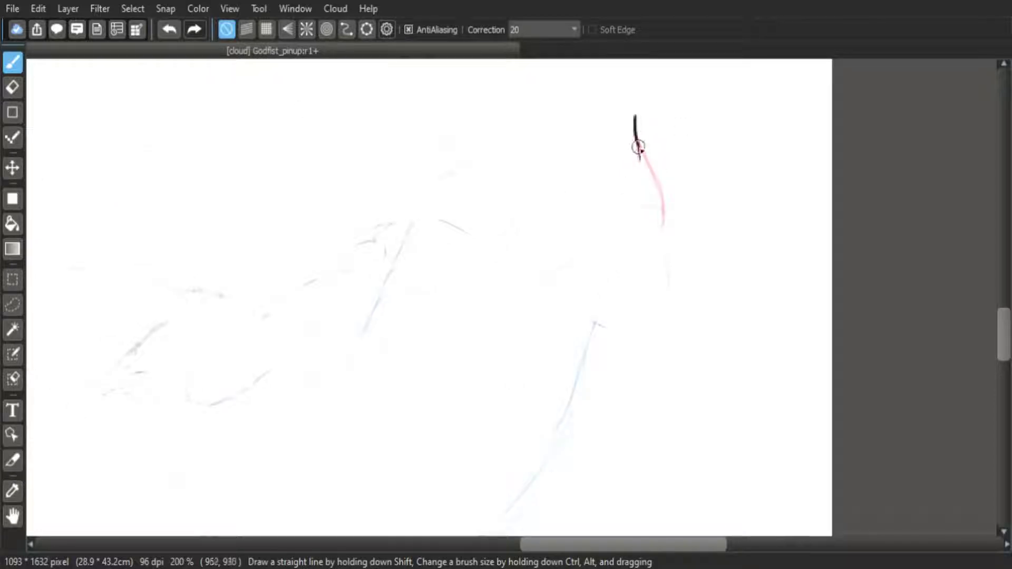
{"action": "left_click_drag", "start_coordinate": [571, 131], "coordinate": [583, 135]}
{"action": "left_click_drag", "start_coordinate": [437, 185], "coordinate": [477, 168]}
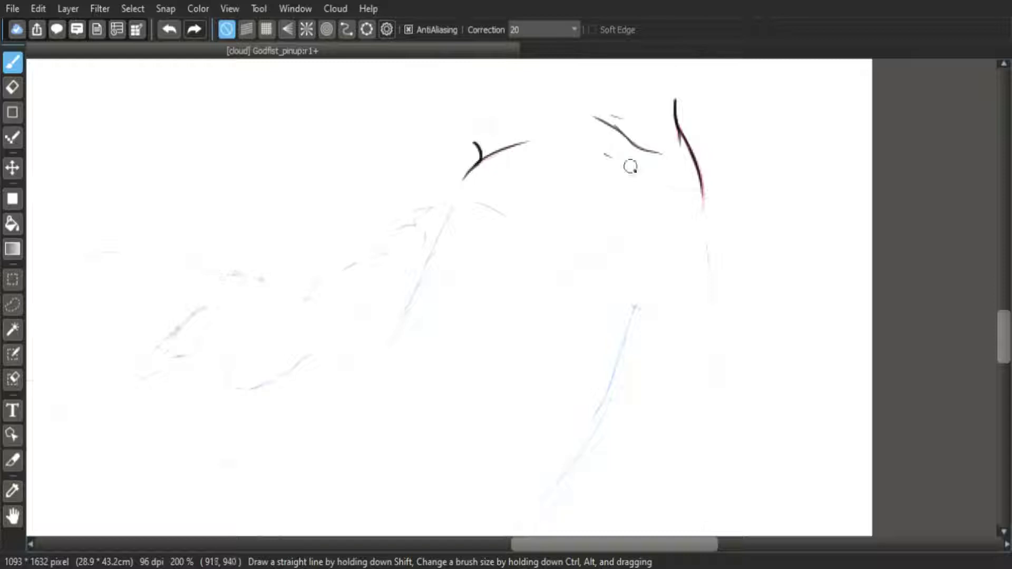
Add the short vertical crease strokes between the wavy fold and the outer arm contour
{"action": "scroll", "coordinate": [659, 182], "scroll_direction": "down", "scroll_amount": 3}
{"action": "scroll", "coordinate": [656, 158], "scroll_direction": "right", "scroll_amount": 2}
{"action": "left_click_drag", "start_coordinate": [652, 175], "coordinate": [653, 236]}
{"action": "scroll", "coordinate": [661, 221], "scroll_direction": "down", "scroll_amount": 4}
{"action": "scroll", "coordinate": [572, 187], "scroll_direction": "up", "scroll_amount": 3}
{"action": "left_click_drag", "start_coordinate": [606, 167], "coordinate": [604, 278]}
Ink the forehead wrinkles above the brows and the jagged double-lined scar across the nose bridge
{"action": "scroll", "coordinate": [554, 158], "scroll_direction": "up", "scroll_amount": 3}
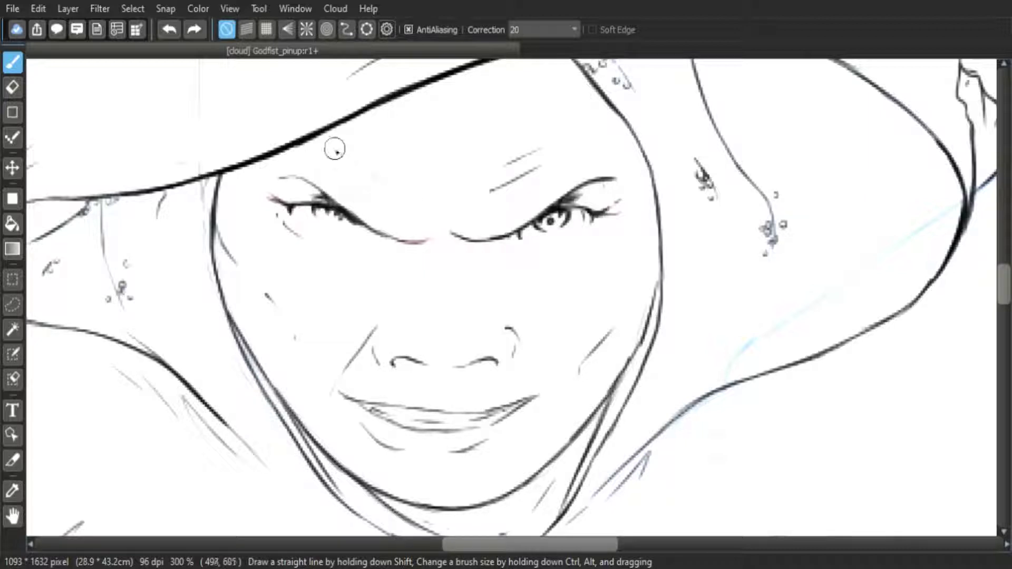
{"action": "mouse_move", "coordinate": [354, 169]}
{"action": "left_mouse_down"}
{"action": "mouse_move", "coordinate": [393, 184]}
{"action": "mouse_move", "coordinate": [400, 162]}
{"action": "left_mouse_up"}
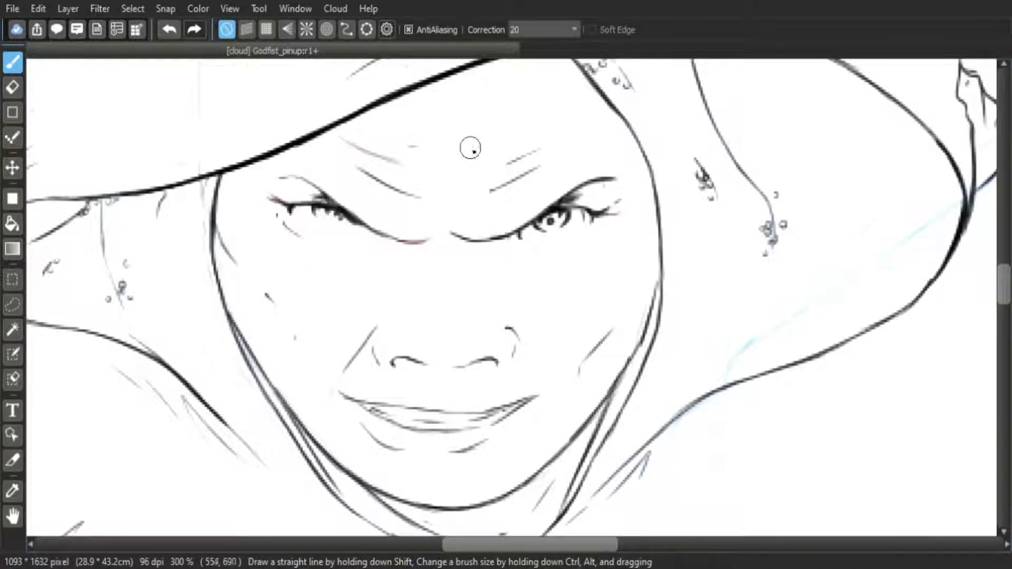
{"action": "left_click_drag", "start_coordinate": [402, 298], "coordinate": [456, 220]}
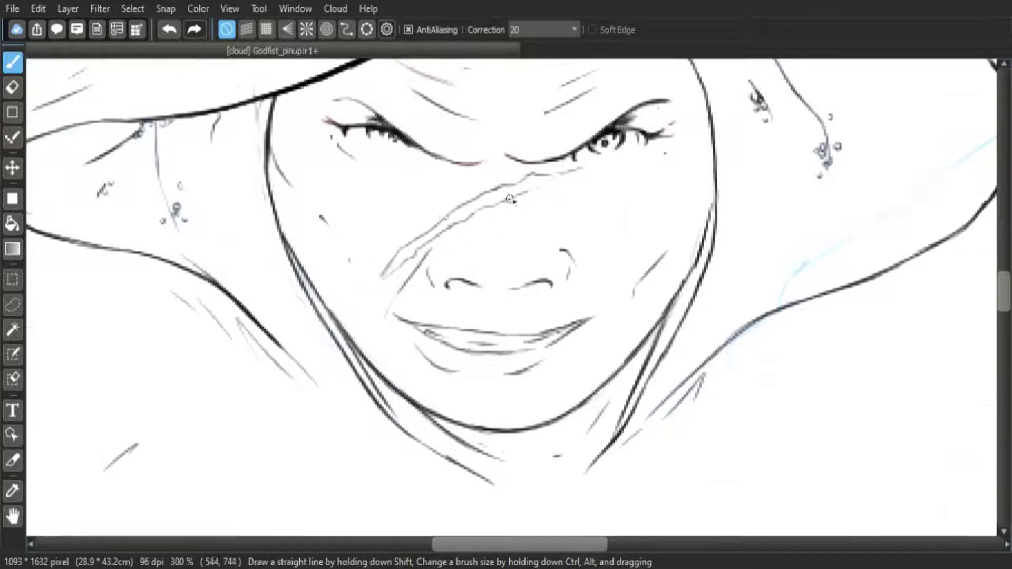
Ink the outline of the strap's rounded tip just below the hood's edge, beside the neck
{"action": "scroll", "coordinate": [519, 246], "scroll_direction": "down", "scroll_amount": 3}
{"action": "key", "text": "Tab"}
{"action": "key", "text": "Tab"}
{"action": "scroll", "coordinate": [538, 278], "scroll_direction": "up", "scroll_amount": 1}
{"action": "left_click_drag", "start_coordinate": [303, 250], "coordinate": [500, 188]}
{"action": "scroll", "coordinate": [500, 188], "scroll_direction": "up", "scroll_amount": 1}
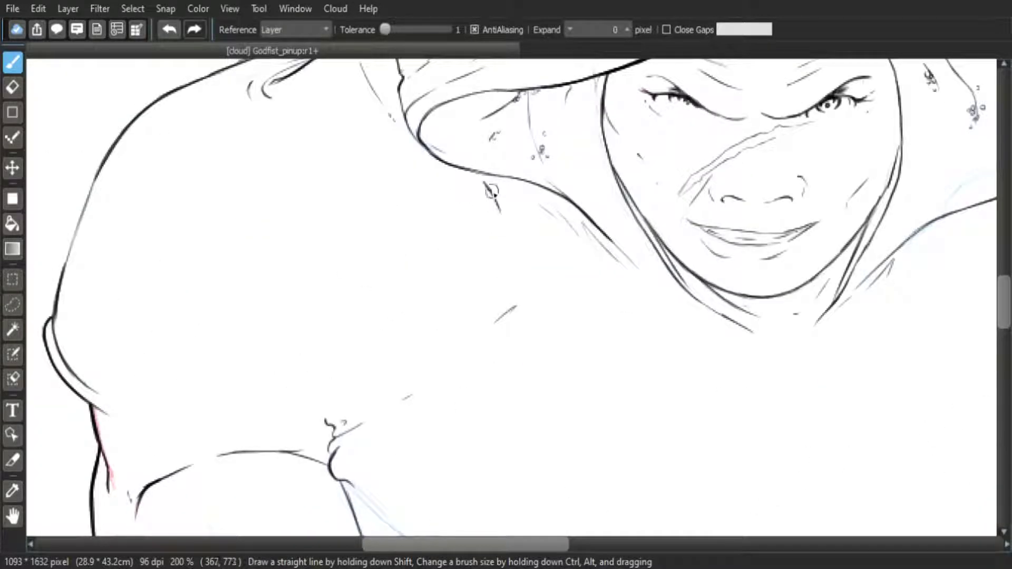
{"action": "left_click_drag", "start_coordinate": [566, 230], "coordinate": [555, 273]}
{"action": "mouse_move", "coordinate": [605, 242]}
{"action": "left_mouse_down"}
{"action": "mouse_move", "coordinate": [662, 191]}
{"action": "mouse_move", "coordinate": [581, 173]}
{"action": "left_mouse_up"}
Draw a small upright oval inside the strap tip using the ellipse snap
{"action": "key", "text": "Up"}
{"action": "left_click", "coordinate": [367, 29]}
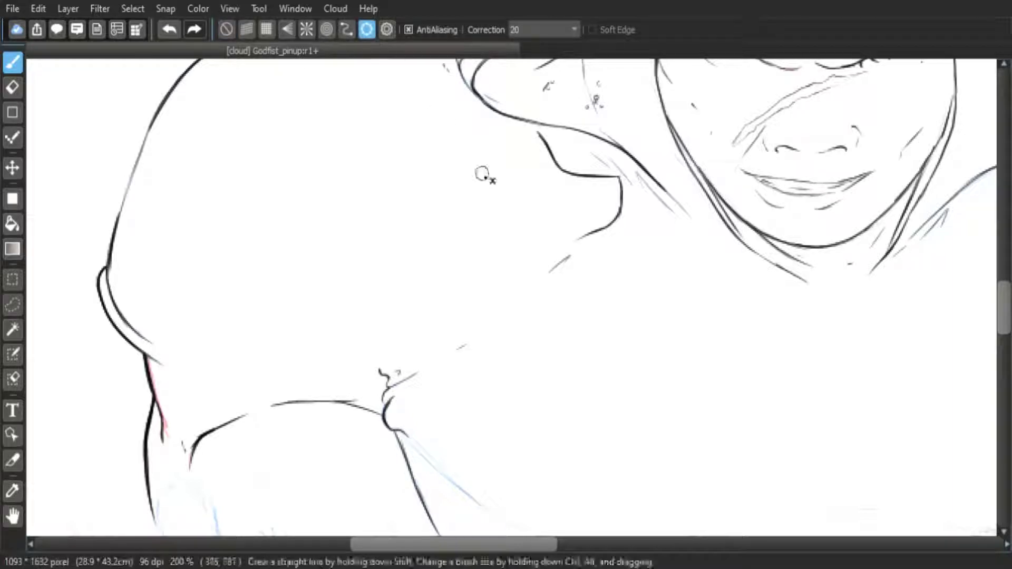
{"action": "mouse_move", "coordinate": [513, 194]}
{"action": "left_mouse_down"}
{"action": "mouse_move", "coordinate": [563, 245]}
{"action": "mouse_move", "coordinate": [530, 214]}
{"action": "left_mouse_up"}
{"action": "mouse_move", "coordinate": [528, 173]}
{"action": "left_mouse_down"}
{"action": "mouse_move", "coordinate": [606, 177]}
{"action": "mouse_move", "coordinate": [599, 227]}
{"action": "left_mouse_up"}
{"action": "left_click_drag", "start_coordinate": [611, 182], "coordinate": [365, 221]}
{"action": "mouse_move", "coordinate": [374, 212]}
{"action": "left_mouse_down"}
{"action": "mouse_move", "coordinate": [771, 213]}
{"action": "mouse_move", "coordinate": [744, 252]}
{"action": "left_mouse_up"}
{"action": "left_click", "coordinate": [790, 211]}
{"action": "left_click_drag", "start_coordinate": [322, 332], "coordinate": [605, 238]}
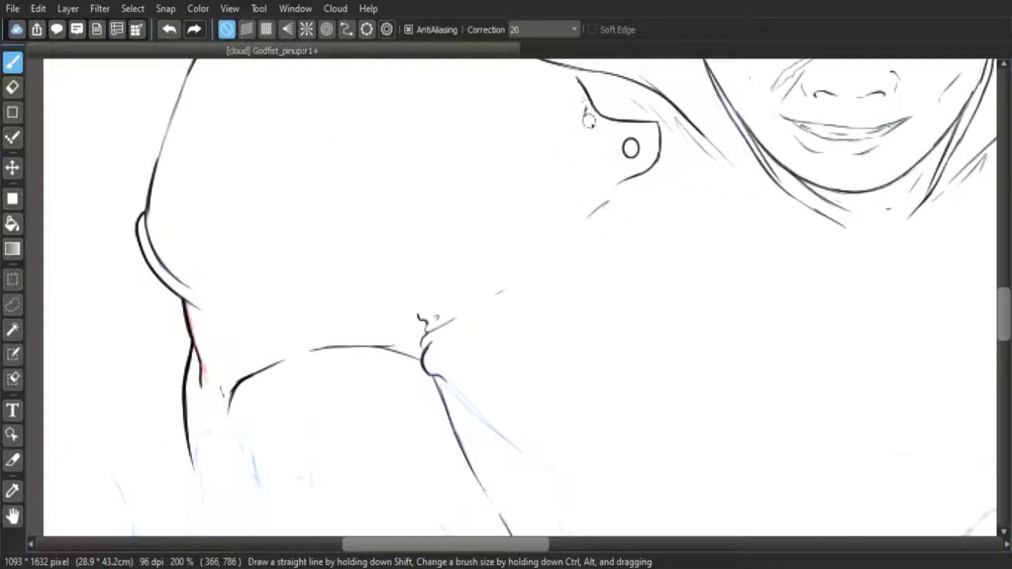
Ink the curved inner edge of the strap beside the oval and undo the last stray stroke
{"action": "mouse_move", "coordinate": [582, 96]}
{"action": "left_mouse_down"}
{"action": "mouse_move", "coordinate": [557, 219]}
{"action": "mouse_move", "coordinate": [562, 207]}
{"action": "mouse_move", "coordinate": [573, 238]}
{"action": "left_mouse_up"}
{"action": "mouse_move", "coordinate": [572, 237]}
{"action": "left_mouse_down"}
{"action": "mouse_move", "coordinate": [600, 236]}
{"action": "mouse_move", "coordinate": [599, 206]}
{"action": "mouse_move", "coordinate": [589, 251]}
{"action": "left_mouse_up"}
{"action": "left_click_drag", "start_coordinate": [359, 339], "coordinate": [431, 261]}
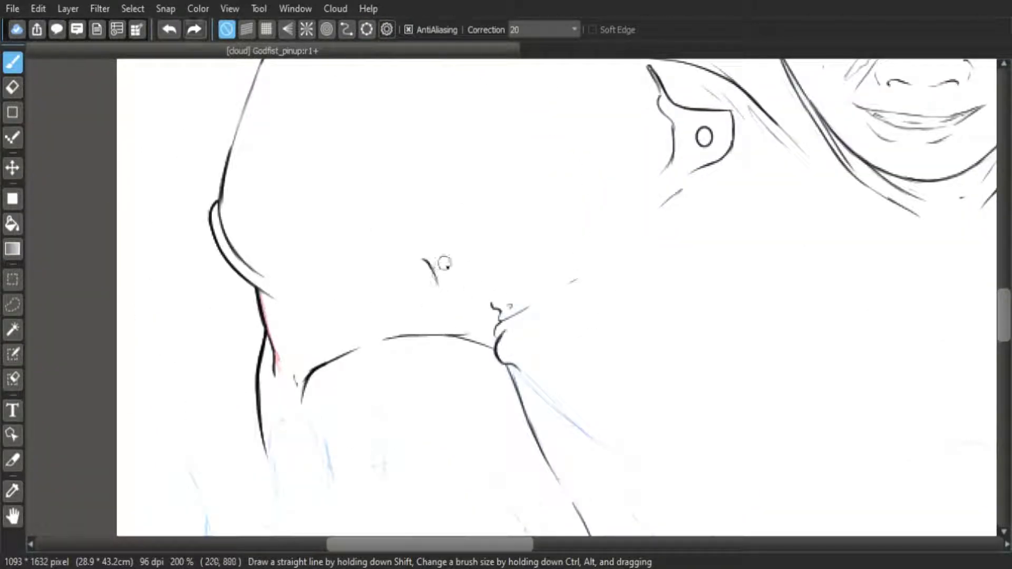
{"action": "key", "text": "ctrl+z"}
Ink the hooked spike on the shoulder band and the band edge leading to it from the cuff
{"action": "scroll", "coordinate": [617, 211], "scroll_direction": "up", "scroll_amount": 2}
{"action": "left_click_drag", "start_coordinate": [725, 97], "coordinate": [654, 183]}
{"action": "key", "text": "Left"}
{"action": "key", "text": "Left"}
{"action": "mouse_move", "coordinate": [586, 97]}
{"action": "left_mouse_down"}
{"action": "mouse_move", "coordinate": [572, 176]}
{"action": "mouse_move", "coordinate": [576, 156]}
{"action": "mouse_move", "coordinate": [509, 314]}
{"action": "mouse_move", "coordinate": [445, 415]}
{"action": "mouse_move", "coordinate": [371, 484]}
{"action": "left_mouse_up"}
{"action": "left_click_drag", "start_coordinate": [411, 438], "coordinate": [404, 277]}
{"action": "key", "text": "Right"}
{"action": "key", "text": "Right"}
{"action": "mouse_move", "coordinate": [296, 162]}
{"action": "left_mouse_down"}
{"action": "mouse_move", "coordinate": [333, 208]}
{"action": "mouse_move", "coordinate": [325, 231]}
{"action": "left_mouse_up"}
{"action": "mouse_move", "coordinate": [301, 161]}
{"action": "left_mouse_down"}
{"action": "mouse_move", "coordinate": [328, 167]}
{"action": "mouse_move", "coordinate": [366, 230]}
{"action": "mouse_move", "coordinate": [613, 202]}
{"action": "left_mouse_up"}
{"action": "mouse_move", "coordinate": [453, 201]}
{"action": "left_mouse_down"}
{"action": "mouse_move", "coordinate": [436, 222]}
{"action": "mouse_move", "coordinate": [477, 203]}
{"action": "mouse_move", "coordinate": [500, 203]}
{"action": "left_mouse_up"}
Ink the shoulder band's opposite edge from the armpit fold along to the existing cuff arc
{"action": "key", "text": "Left"}
{"action": "key", "text": "Left"}
{"action": "key", "text": "Left"}
{"action": "key", "text": "Left"}
{"action": "key", "text": "Left"}
{"action": "key", "text": "Left"}
{"action": "key", "text": "Left"}
{"action": "key", "text": "Left"}
{"action": "key", "text": "Left"}
{"action": "key", "text": "Left"}
{"action": "key", "text": "Left"}
{"action": "key", "text": "Left"}
{"action": "key", "text": "Left"}
{"action": "key", "text": "Left"}
{"action": "key", "text": "Left"}
{"action": "key", "text": "Left"}
{"action": "left_click_drag", "start_coordinate": [703, 242], "coordinate": [582, 299]}
{"action": "mouse_move", "coordinate": [689, 97]}
{"action": "left_mouse_down"}
{"action": "mouse_move", "coordinate": [596, 160]}
{"action": "mouse_move", "coordinate": [502, 284]}
{"action": "left_mouse_up"}
{"action": "left_click_drag", "start_coordinate": [523, 236], "coordinate": [482, 315]}
{"action": "mouse_move", "coordinate": [380, 485]}
{"action": "left_mouse_down"}
{"action": "mouse_move", "coordinate": [409, 332]}
{"action": "mouse_move", "coordinate": [458, 215]}
{"action": "left_mouse_up"}
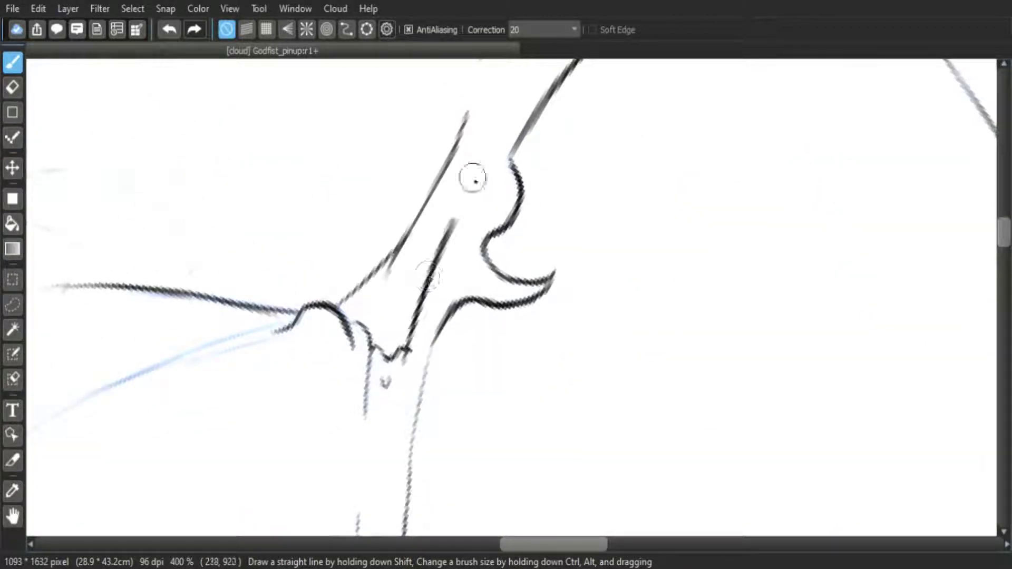
{"action": "left_click_drag", "start_coordinate": [427, 278], "coordinate": [321, 468]}
{"action": "mouse_move", "coordinate": [575, 115]}
{"action": "left_mouse_down"}
{"action": "mouse_move", "coordinate": [468, 215]}
{"action": "mouse_move", "coordinate": [353, 389]}
{"action": "left_mouse_up"}
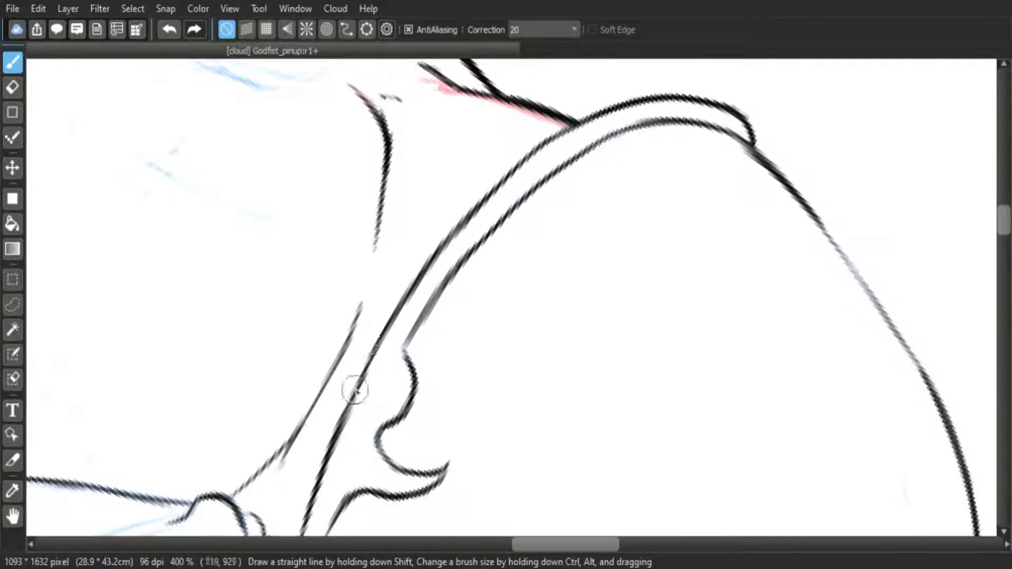
Ink the strap's two long edges running from the hooked spike up to the strap tip
{"action": "scroll", "coordinate": [655, 296], "scroll_direction": "down", "scroll_amount": 3}
{"action": "scroll", "coordinate": [553, 350], "scroll_direction": "left", "scroll_amount": 3}
{"action": "mouse_move", "coordinate": [555, 351]}
{"action": "left_mouse_down"}
{"action": "mouse_move", "coordinate": [648, 274]}
{"action": "mouse_move", "coordinate": [442, 510]}
{"action": "left_mouse_up"}
{"action": "mouse_move", "coordinate": [666, 181]}
{"action": "left_mouse_down"}
{"action": "mouse_move", "coordinate": [624, 228]}
{"action": "mouse_move", "coordinate": [551, 352]}
{"action": "mouse_move", "coordinate": [601, 231]}
{"action": "left_mouse_up"}
{"action": "left_click_drag", "start_coordinate": [641, 174], "coordinate": [558, 306]}
{"action": "left_click_drag", "start_coordinate": [601, 231], "coordinate": [532, 340]}
{"action": "left_click_drag", "start_coordinate": [589, 259], "coordinate": [472, 402]}
{"action": "mouse_move", "coordinate": [536, 327]}
{"action": "left_mouse_down"}
{"action": "mouse_move", "coordinate": [449, 401]}
{"action": "mouse_move", "coordinate": [487, 363]}
{"action": "mouse_move", "coordinate": [402, 260]}
{"action": "mouse_move", "coordinate": [362, 442]}
{"action": "left_mouse_up"}
Ink the small tab under the strap tip and the long lower edge of the strip running to the armpit fold
{"action": "key", "text": "Right"}
{"action": "left_click_drag", "start_coordinate": [665, 160], "coordinate": [656, 191]}
{"action": "mouse_move", "coordinate": [663, 196]}
{"action": "left_mouse_down"}
{"action": "mouse_move", "coordinate": [664, 144]}
{"action": "mouse_move", "coordinate": [485, 318]}
{"action": "left_mouse_up"}
{"action": "mouse_move", "coordinate": [523, 278]}
{"action": "left_mouse_down"}
{"action": "mouse_move", "coordinate": [637, 173]}
{"action": "mouse_move", "coordinate": [397, 354]}
{"action": "mouse_move", "coordinate": [369, 348]}
{"action": "left_mouse_up"}
{"action": "left_click_drag", "start_coordinate": [397, 273], "coordinate": [394, 352]}
{"action": "left_click_drag", "start_coordinate": [393, 316], "coordinate": [406, 352]}
{"action": "left_click_drag", "start_coordinate": [378, 355], "coordinate": [386, 370]}
{"action": "mouse_move", "coordinate": [406, 312]}
{"action": "left_mouse_down"}
{"action": "mouse_move", "coordinate": [428, 348]}
{"action": "mouse_move", "coordinate": [439, 333]}
{"action": "left_mouse_up"}
{"action": "mouse_move", "coordinate": [434, 293]}
{"action": "left_mouse_down"}
{"action": "mouse_move", "coordinate": [452, 330]}
{"action": "mouse_move", "coordinate": [467, 326]}
{"action": "left_mouse_up"}
{"action": "scroll", "coordinate": [527, 259], "scroll_direction": "down", "scroll_amount": 2}
{"action": "key", "text": "ctrl+z"}
{"action": "key", "text": "ctrl+z"}
{"action": "key", "text": "ctrl+z"}
{"action": "key", "text": "ctrl+z"}
{"action": "key", "text": "ctrl+z"}
{"action": "key", "text": "ctrl+z"}
{"action": "key", "text": "ctrl+z"}
Hatch the strip beneath the strap with thin vertical strokes from the tab down to the armpit fold
{"action": "scroll", "coordinate": [502, 211], "scroll_direction": "up", "scroll_amount": 2}
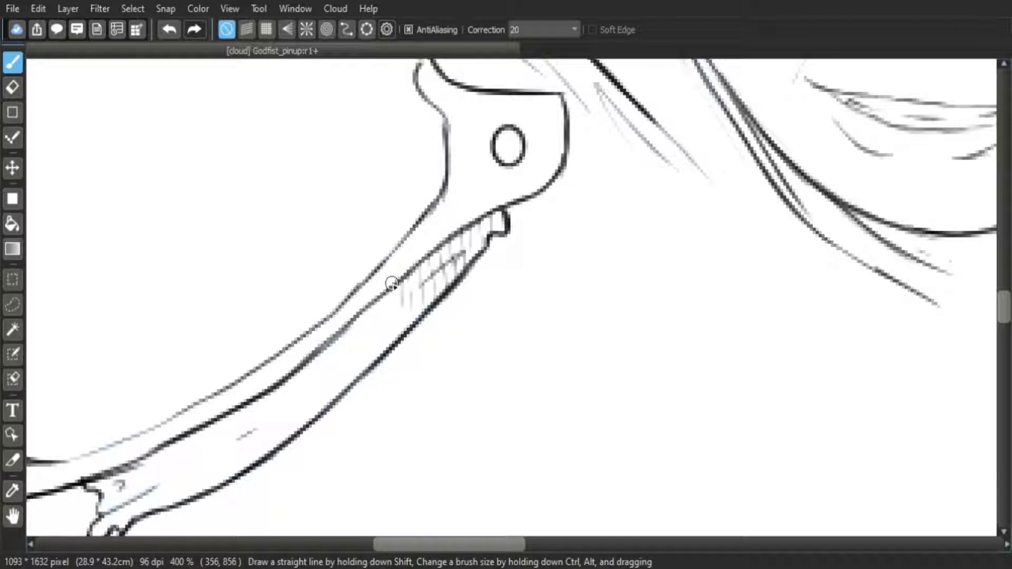
{"action": "left_click_drag", "start_coordinate": [327, 339], "coordinate": [318, 389]}
{"action": "left_click_drag", "start_coordinate": [318, 390], "coordinate": [372, 318]}
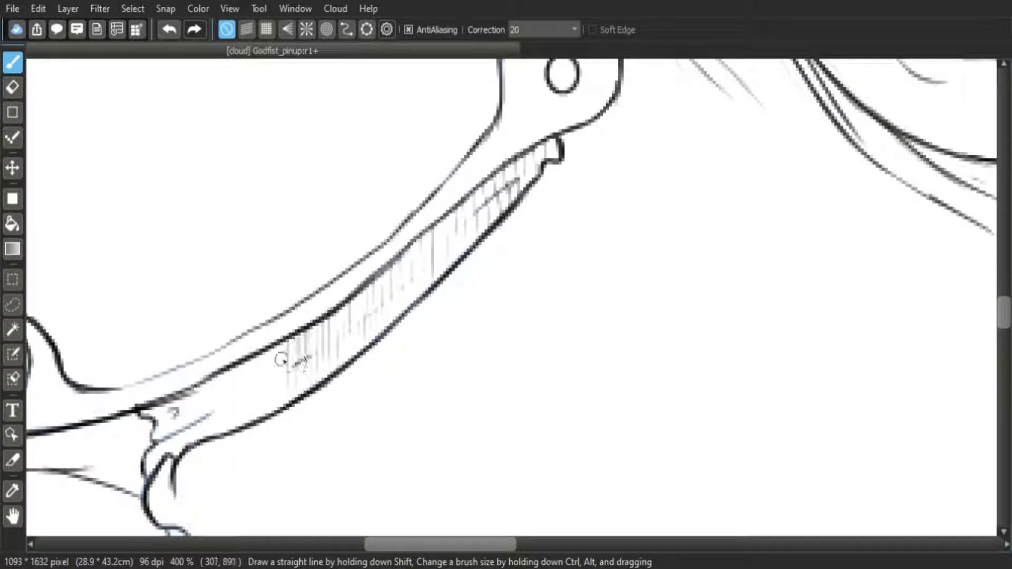
{"action": "left_click_drag", "start_coordinate": [280, 360], "coordinate": [319, 324]}
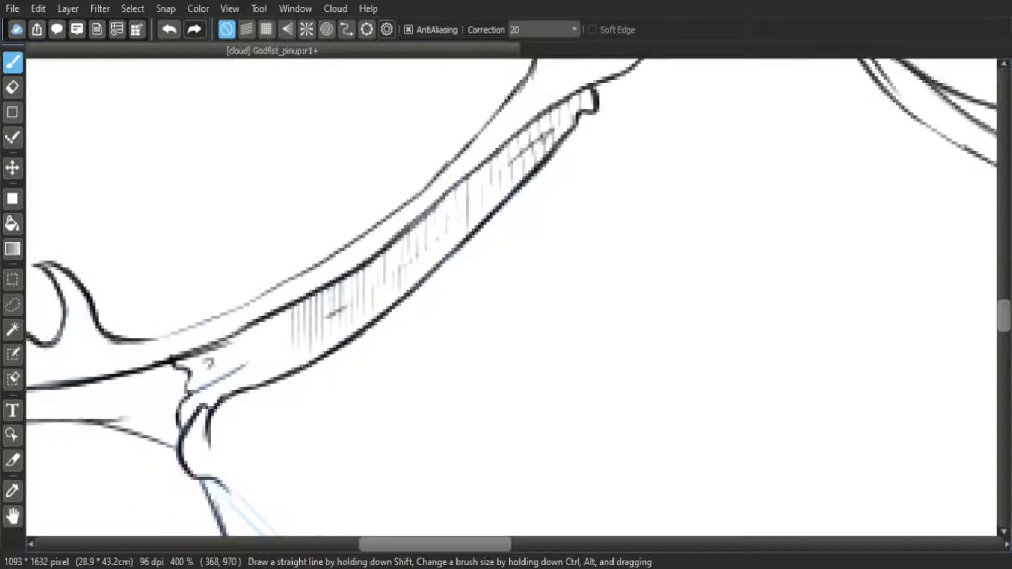
{"action": "left_click_drag", "start_coordinate": [376, 288], "coordinate": [567, 219]}
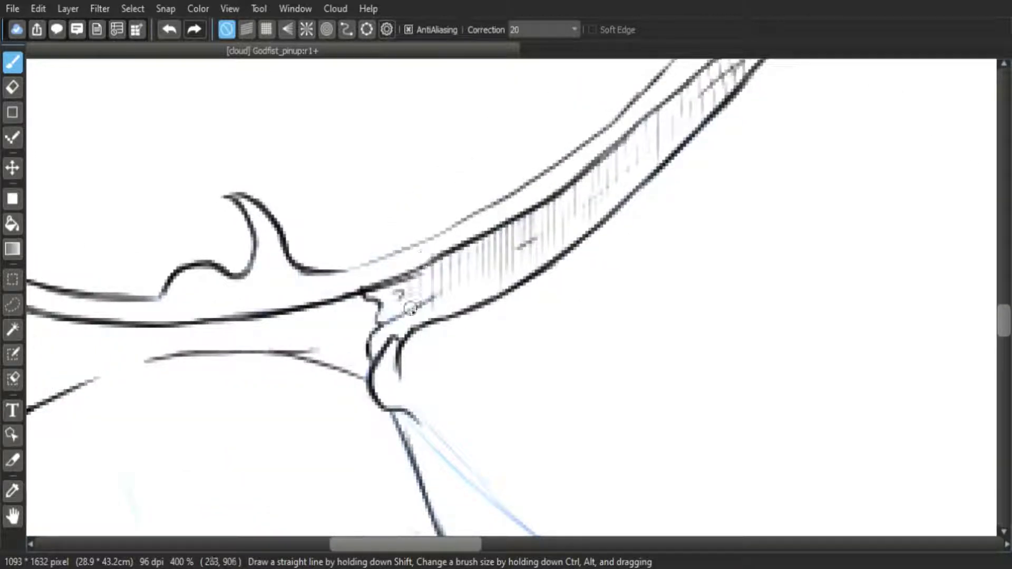
Cross-hatch the same strip with thin diagonal strokes from the armpit fold up toward the tab
{"action": "mouse_move", "coordinate": [398, 338]}
{"action": "left_mouse_down"}
{"action": "mouse_move", "coordinate": [422, 287]}
{"action": "mouse_move", "coordinate": [563, 234]}
{"action": "left_mouse_up"}
{"action": "left_click_drag", "start_coordinate": [662, 121], "coordinate": [602, 225]}
{"action": "left_click_drag", "start_coordinate": [494, 299], "coordinate": [526, 324]}
{"action": "left_click_drag", "start_coordinate": [517, 288], "coordinate": [545, 308]}
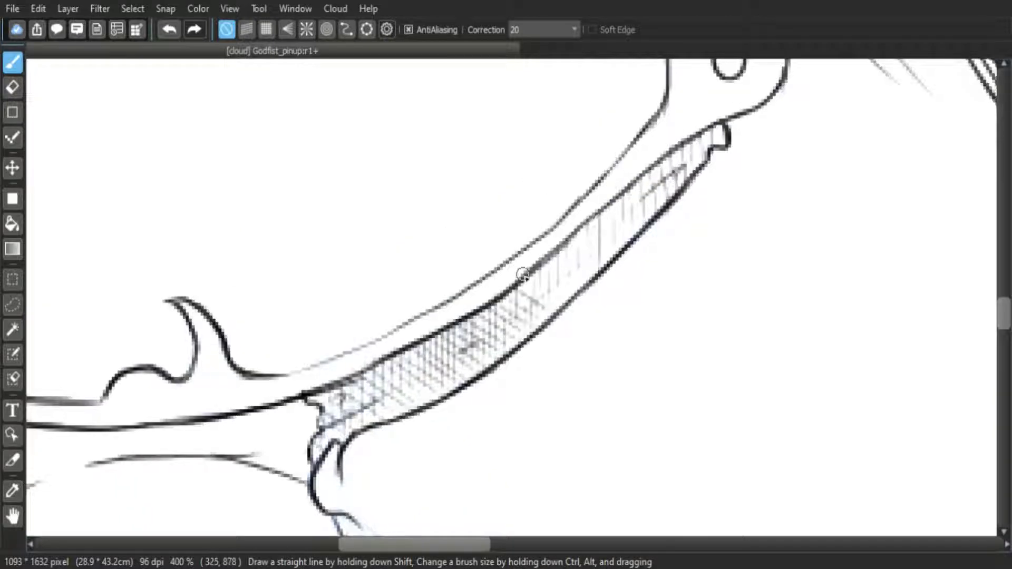
{"action": "left_click_drag", "start_coordinate": [579, 227], "coordinate": [606, 213]}
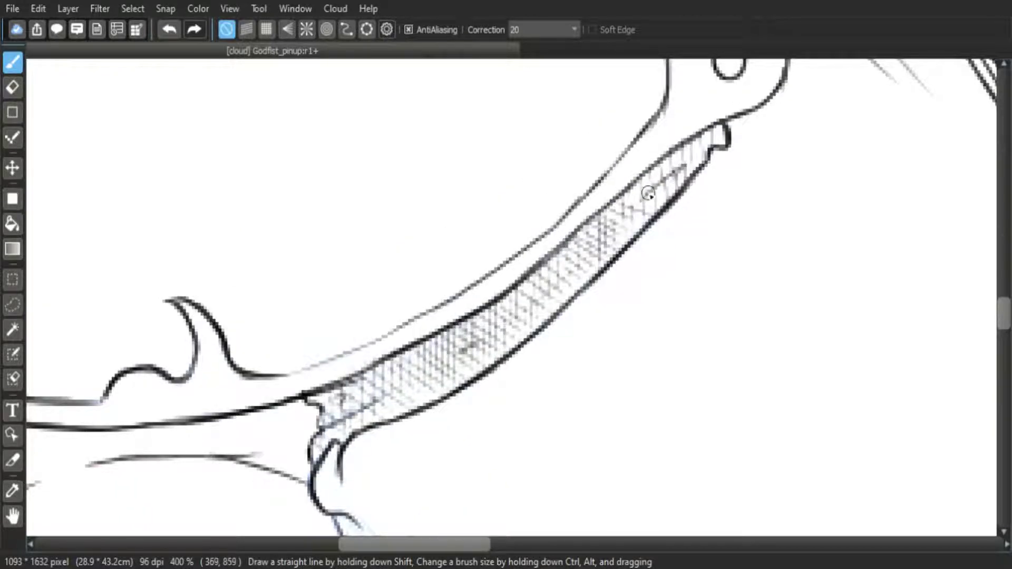
Ink the matching strap tip with its small oval and curved inner edge on the other side of the neck
{"action": "scroll", "coordinate": [723, 245], "scroll_direction": "down", "scroll_amount": 5}
{"action": "left_click_drag", "start_coordinate": [899, 262], "coordinate": [627, 229]}
{"action": "scroll", "coordinate": [626, 224], "scroll_direction": "up", "scroll_amount": 4}
{"action": "key", "text": "Tab"}
{"action": "key", "text": "Tab"}
{"action": "left_click_drag", "start_coordinate": [553, 202], "coordinate": [548, 279]}
{"action": "mouse_move", "coordinate": [484, 240]}
{"action": "left_mouse_down"}
{"action": "mouse_move", "coordinate": [487, 300]}
{"action": "mouse_move", "coordinate": [557, 316]}
{"action": "left_mouse_up"}
{"action": "key", "text": "ctrl+z"}
{"action": "key", "text": "ctrl+z"}
{"action": "left_click_drag", "start_coordinate": [490, 293], "coordinate": [559, 319]}
{"action": "mouse_move", "coordinate": [543, 274]}
{"action": "left_mouse_down"}
{"action": "mouse_move", "coordinate": [408, 245]}
{"action": "mouse_move", "coordinate": [457, 280]}
{"action": "left_mouse_up"}
{"action": "mouse_move", "coordinate": [624, 278]}
{"action": "left_mouse_down"}
{"action": "mouse_move", "coordinate": [540, 369]}
{"action": "mouse_move", "coordinate": [742, 278]}
{"action": "mouse_move", "coordinate": [648, 301]}
{"action": "left_mouse_up"}
Ink the hooked spike on the opposite shoulder's band, redoing its first curve
{"action": "left_click_drag", "start_coordinate": [762, 293], "coordinate": [758, 349]}
{"action": "key", "text": "ctrl+z"}
{"action": "left_click_drag", "start_coordinate": [762, 293], "coordinate": [789, 306]}
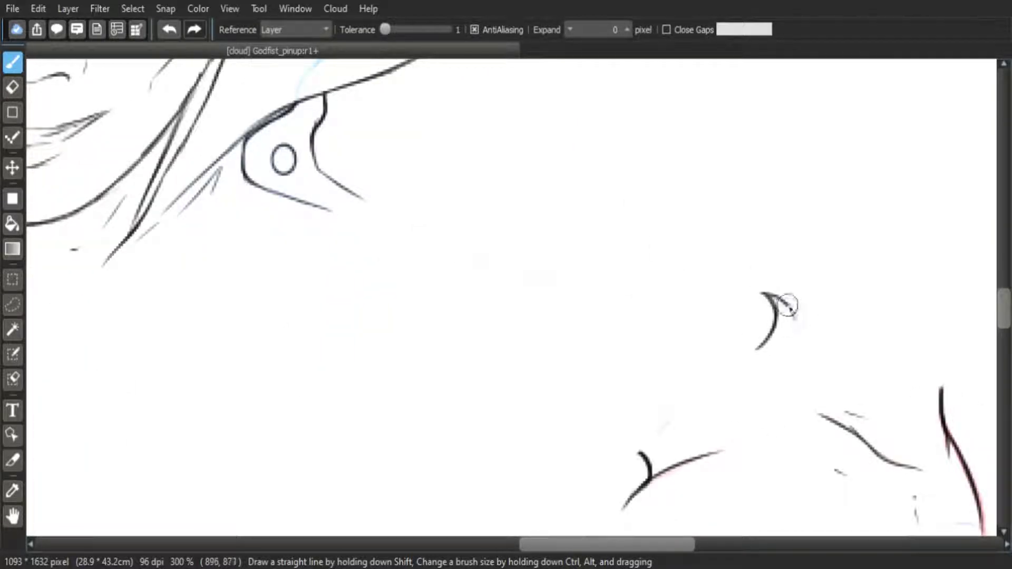
{"action": "left_click_drag", "start_coordinate": [813, 337], "coordinate": [852, 357]}
{"action": "mouse_move", "coordinate": [873, 338]}
{"action": "left_mouse_down"}
{"action": "mouse_move", "coordinate": [786, 270]}
{"action": "mouse_move", "coordinate": [824, 307]}
{"action": "mouse_move", "coordinate": [855, 317]}
{"action": "left_mouse_up"}
{"action": "mouse_move", "coordinate": [803, 258]}
{"action": "left_mouse_down"}
{"action": "mouse_move", "coordinate": [752, 286]}
{"action": "mouse_move", "coordinate": [610, 450]}
{"action": "left_mouse_up"}
{"action": "left_click_drag", "start_coordinate": [559, 184], "coordinate": [451, 437]}
Ink the long inner edge of the opposite strap down to the area beside the hooked spike
{"action": "mouse_move", "coordinate": [407, 154]}
{"action": "left_mouse_down"}
{"action": "mouse_move", "coordinate": [409, 233]}
{"action": "mouse_move", "coordinate": [407, 174]}
{"action": "left_mouse_up"}
{"action": "left_click_drag", "start_coordinate": [407, 154], "coordinate": [412, 346]}
{"action": "key", "text": "ctrl+z"}
{"action": "mouse_move", "coordinate": [408, 203]}
{"action": "left_mouse_down"}
{"action": "mouse_move", "coordinate": [411, 346]}
{"action": "mouse_move", "coordinate": [419, 212]}
{"action": "left_mouse_up"}
{"action": "mouse_move", "coordinate": [415, 169]}
{"action": "left_mouse_down"}
{"action": "mouse_move", "coordinate": [422, 315]}
{"action": "mouse_move", "coordinate": [419, 230]}
{"action": "left_mouse_up"}
{"action": "left_click_drag", "start_coordinate": [413, 134], "coordinate": [433, 308]}
{"action": "left_click_drag", "start_coordinate": [457, 367], "coordinate": [444, 237]}
{"action": "left_click_drag", "start_coordinate": [414, 154], "coordinate": [438, 308]}
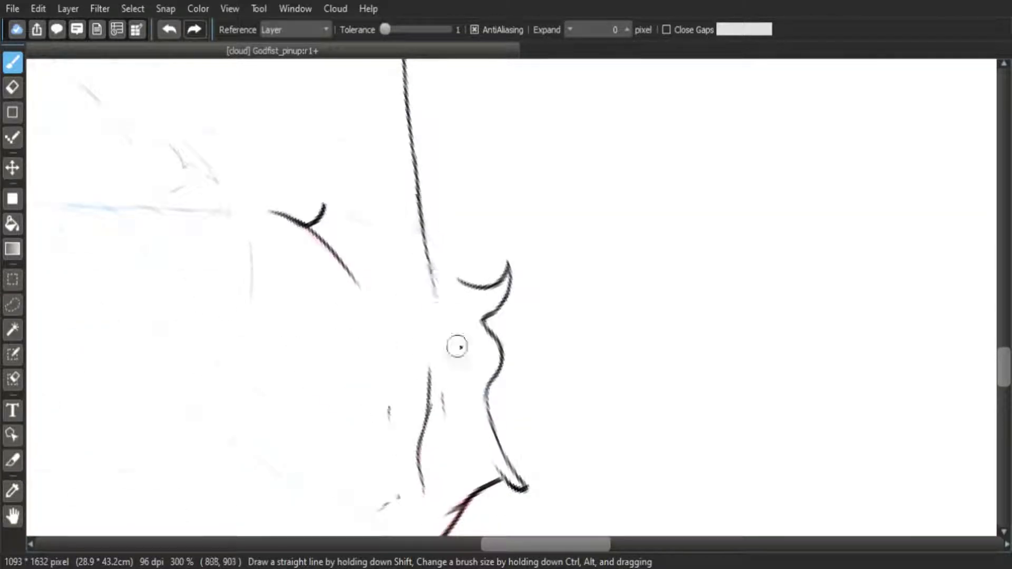
Extend the strap's inner edge past the hooked spike to meet the band's pointed end
{"action": "left_click_drag", "start_coordinate": [453, 368], "coordinate": [436, 286]}
{"action": "left_click_drag", "start_coordinate": [410, 172], "coordinate": [454, 324]}
{"action": "left_click_drag", "start_coordinate": [425, 232], "coordinate": [499, 406]}
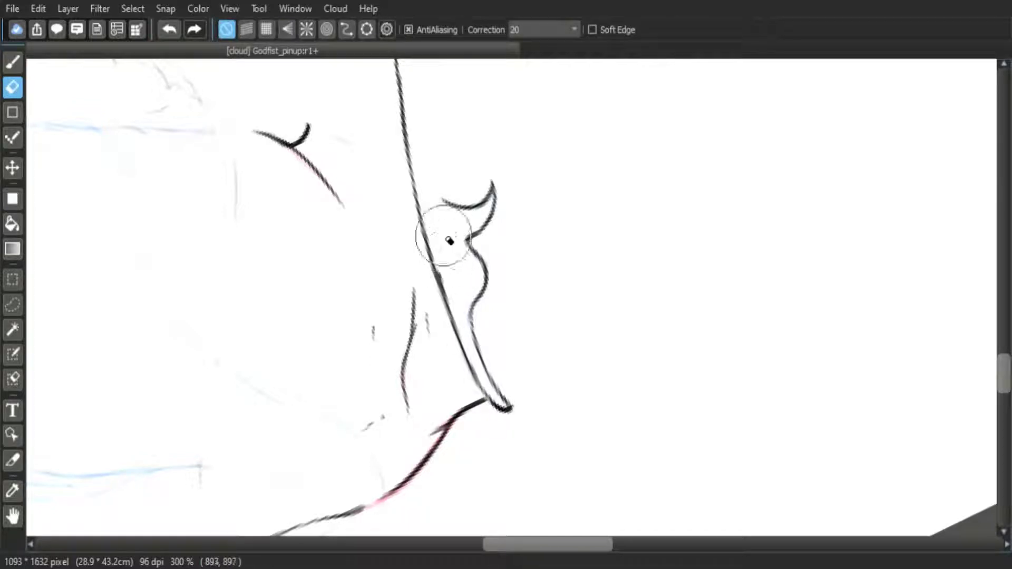
Clean up the lines near the hooked spike with the eraser and ink the strap's outer edge from the spike toward the strap tip
{"action": "left_click_drag", "start_coordinate": [479, 219], "coordinate": [472, 420]}
{"action": "left_click_drag", "start_coordinate": [493, 101], "coordinate": [485, 303]}
{"action": "left_click_drag", "start_coordinate": [400, 95], "coordinate": [394, 234]}
{"action": "left_click_drag", "start_coordinate": [392, 289], "coordinate": [404, 205]}
{"action": "left_click_drag", "start_coordinate": [402, 135], "coordinate": [404, 269]}
{"action": "left_click_drag", "start_coordinate": [418, 354], "coordinate": [414, 248]}
{"action": "left_click_drag", "start_coordinate": [399, 129], "coordinate": [416, 340]}
{"action": "left_click_drag", "start_coordinate": [409, 305], "coordinate": [454, 416]}
Ink the outer contour of the opposite shoulder from beside the hat down to the pointed strap tip
{"action": "key", "text": "Up"}
{"action": "mouse_move", "coordinate": [630, 240]}
{"action": "left_mouse_down"}
{"action": "mouse_move", "coordinate": [677, 373]}
{"action": "mouse_move", "coordinate": [673, 500]}
{"action": "left_mouse_up"}
{"action": "key", "text": "Left"}
{"action": "key", "text": "Left"}
{"action": "key", "text": "Left"}
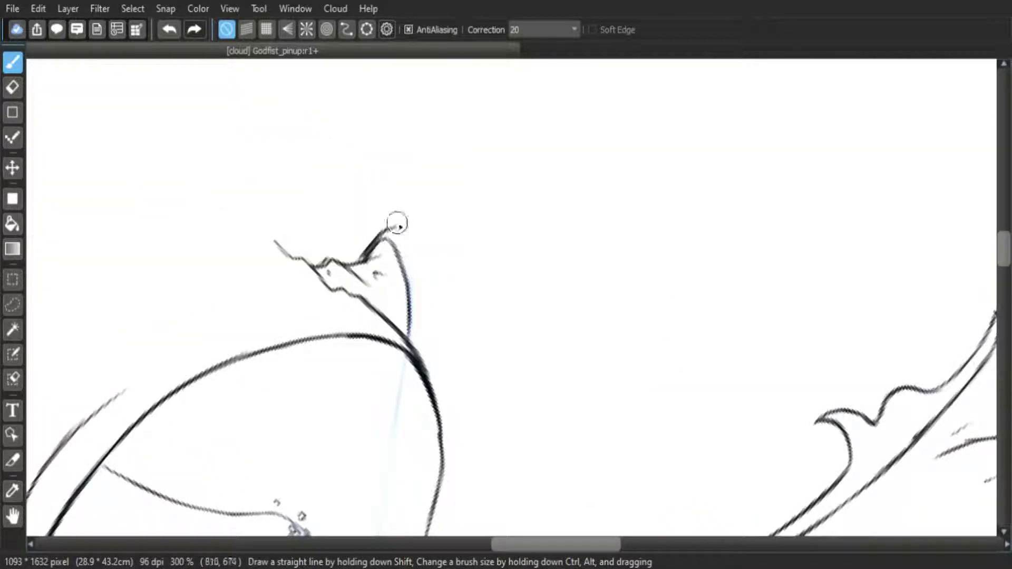
{"action": "left_click_drag", "start_coordinate": [397, 227], "coordinate": [477, 176]}
{"action": "scroll", "coordinate": [411, 262], "scroll_direction": "up", "scroll_amount": 2}
{"action": "scroll", "coordinate": [411, 262], "scroll_direction": "right", "scroll_amount": 1}
{"action": "mouse_move", "coordinate": [450, 226]}
{"action": "left_mouse_down"}
{"action": "mouse_move", "coordinate": [569, 158]}
{"action": "mouse_move", "coordinate": [694, 167]}
{"action": "left_mouse_up"}
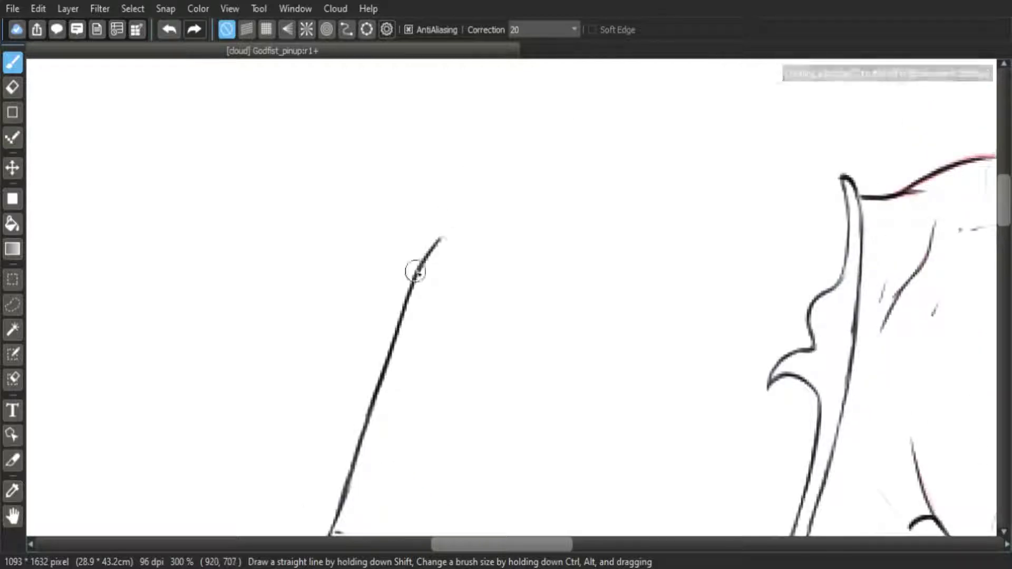
{"action": "mouse_move", "coordinate": [443, 232]}
{"action": "left_mouse_down"}
{"action": "mouse_move", "coordinate": [592, 168]}
{"action": "mouse_move", "coordinate": [563, 150]}
{"action": "mouse_move", "coordinate": [517, 221]}
{"action": "left_mouse_up"}
{"action": "mouse_move", "coordinate": [564, 135]}
{"action": "left_mouse_down"}
{"action": "mouse_move", "coordinate": [411, 250]}
{"action": "mouse_move", "coordinate": [359, 316]}
{"action": "left_mouse_up"}
Ink the small rounded band end at the armpit below the opposite strap and the short crease running down from it
{"action": "key", "text": "Up"}
{"action": "scroll", "coordinate": [493, 201], "scroll_direction": "down", "scroll_amount": 6}
{"action": "scroll", "coordinate": [511, 217], "scroll_direction": "up", "scroll_amount": 2}
{"action": "scroll", "coordinate": [497, 226], "scroll_direction": "up", "scroll_amount": 3}
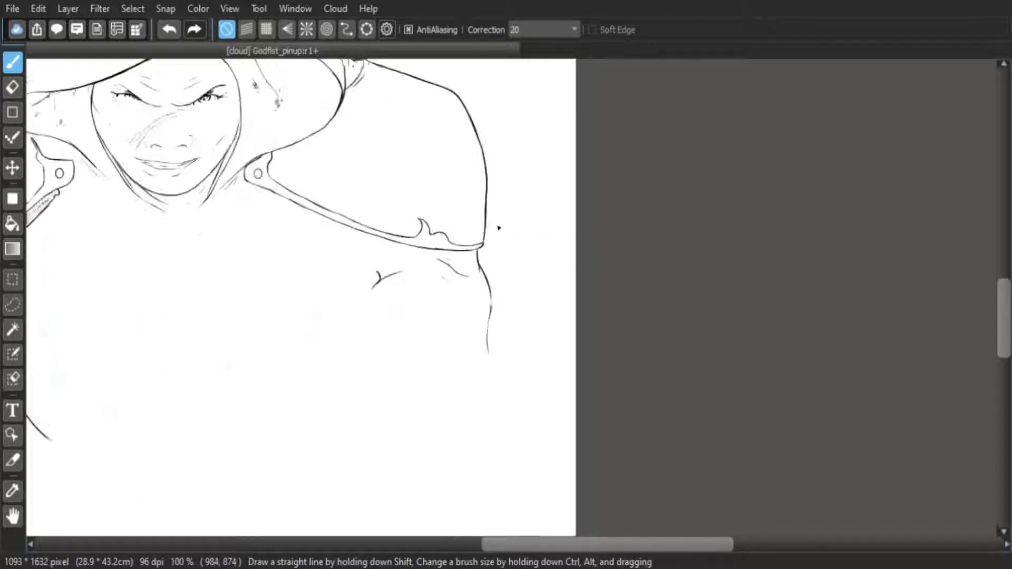
{"action": "mouse_move", "coordinate": [257, 312]}
{"action": "left_mouse_down"}
{"action": "mouse_move", "coordinate": [586, 178]}
{"action": "mouse_move", "coordinate": [607, 185]}
{"action": "left_mouse_up"}
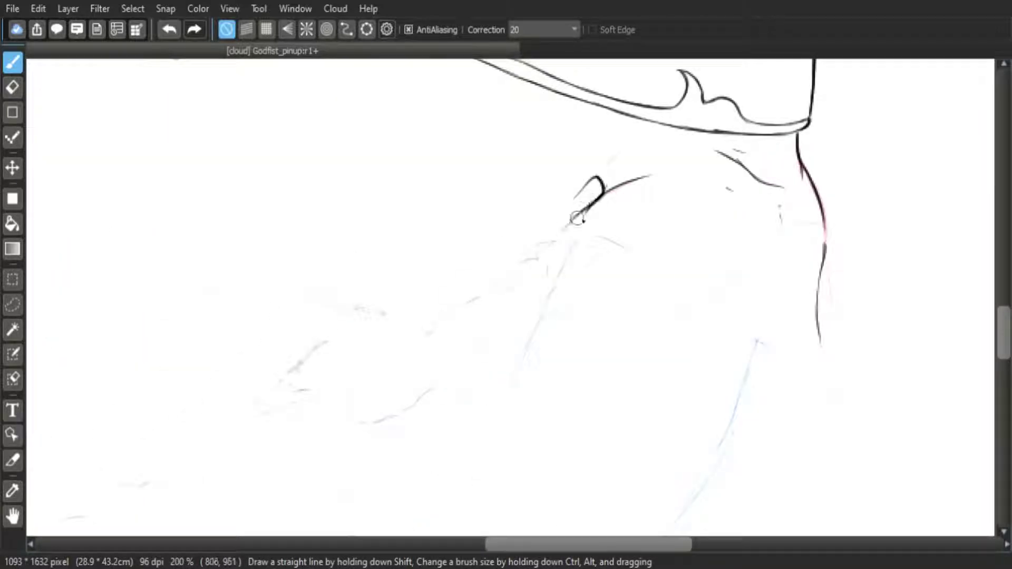
{"action": "left_click_drag", "start_coordinate": [579, 228], "coordinate": [521, 401]}
Ink the collar line beneath the chin, joining the curves that run to both strap ends
{"action": "left_click_drag", "start_coordinate": [310, 182], "coordinate": [326, 210]}
{"action": "scroll", "coordinate": [328, 203], "scroll_direction": "left", "scroll_amount": 5}
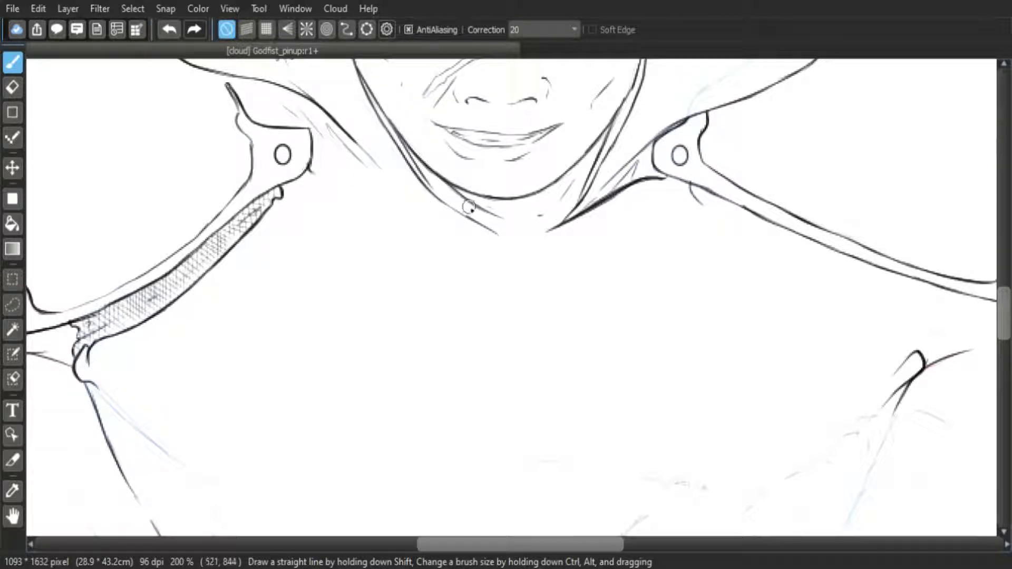
{"action": "key", "text": "h"}
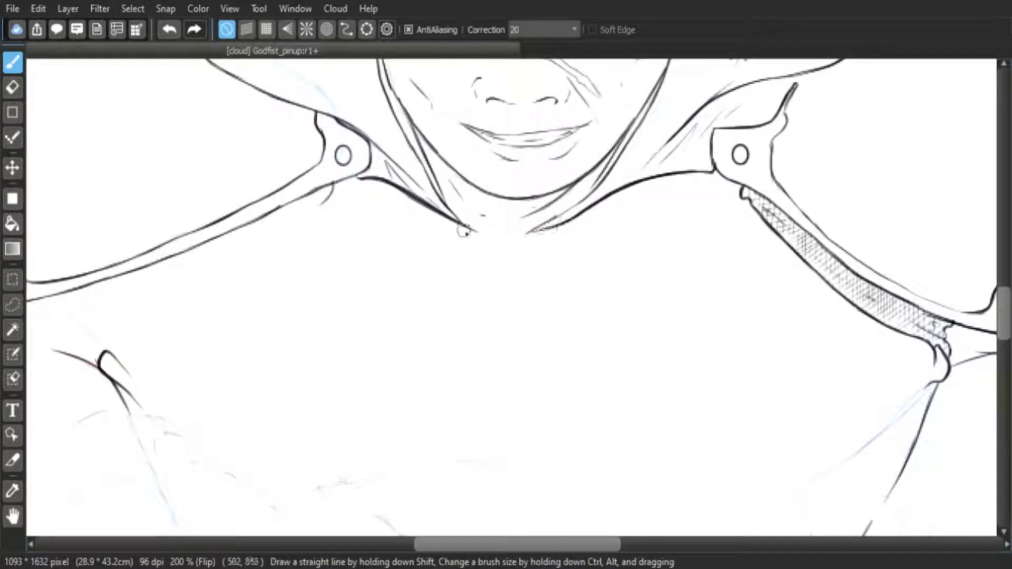
{"action": "key", "text": "h"}
{"action": "left_click_drag", "start_coordinate": [493, 231], "coordinate": [560, 225]}
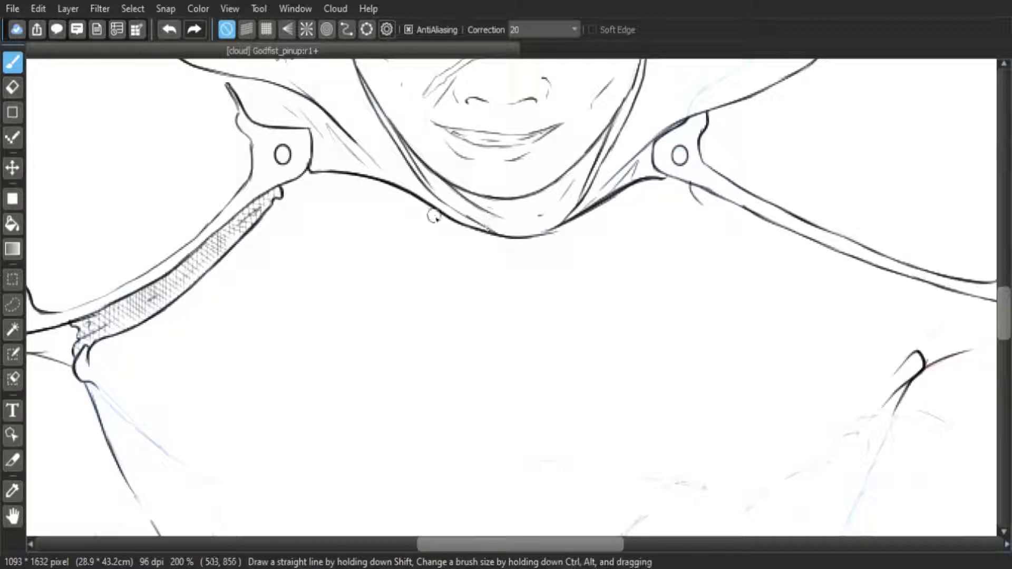
Ink the hooked, wavy ornament at the middle of the chest band and start the upper edge flowing down from it
{"action": "scroll", "coordinate": [587, 220], "scroll_direction": "down", "scroll_amount": 2}
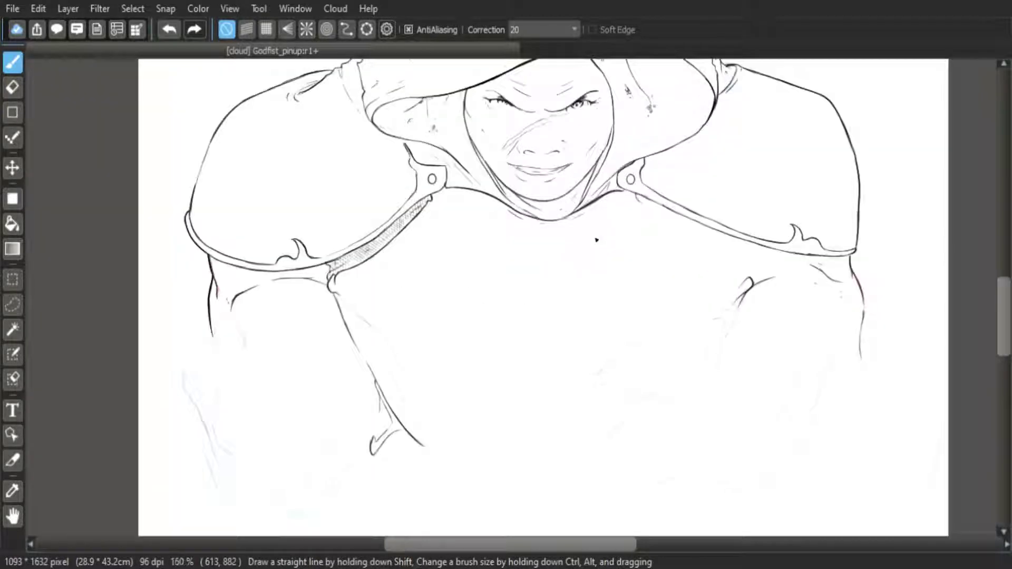
{"action": "scroll", "coordinate": [596, 235], "scroll_direction": "up", "scroll_amount": 1}
{"action": "scroll", "coordinate": [583, 236], "scroll_direction": "up", "scroll_amount": 2}
{"action": "mouse_move", "coordinate": [515, 200]}
{"action": "left_mouse_down"}
{"action": "mouse_move", "coordinate": [542, 207]}
{"action": "mouse_move", "coordinate": [482, 248]}
{"action": "mouse_move", "coordinate": [468, 274]}
{"action": "left_mouse_up"}
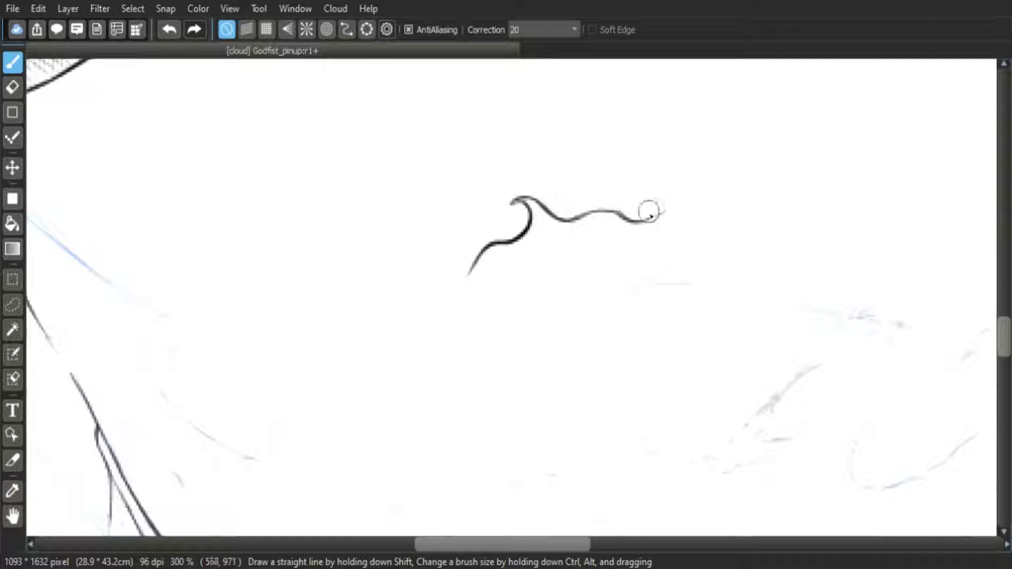
{"action": "mouse_move", "coordinate": [567, 230]}
{"action": "left_mouse_down"}
{"action": "mouse_move", "coordinate": [855, 248]}
{"action": "mouse_move", "coordinate": [827, 159]}
{"action": "left_mouse_up"}
{"action": "left_click_drag", "start_coordinate": [758, 218], "coordinate": [696, 272]}
{"action": "left_click_drag", "start_coordinate": [691, 274], "coordinate": [767, 251]}
{"action": "mouse_move", "coordinate": [767, 251]}
{"action": "left_mouse_down"}
{"action": "mouse_move", "coordinate": [756, 199]}
{"action": "mouse_move", "coordinate": [644, 263]}
{"action": "left_mouse_up"}
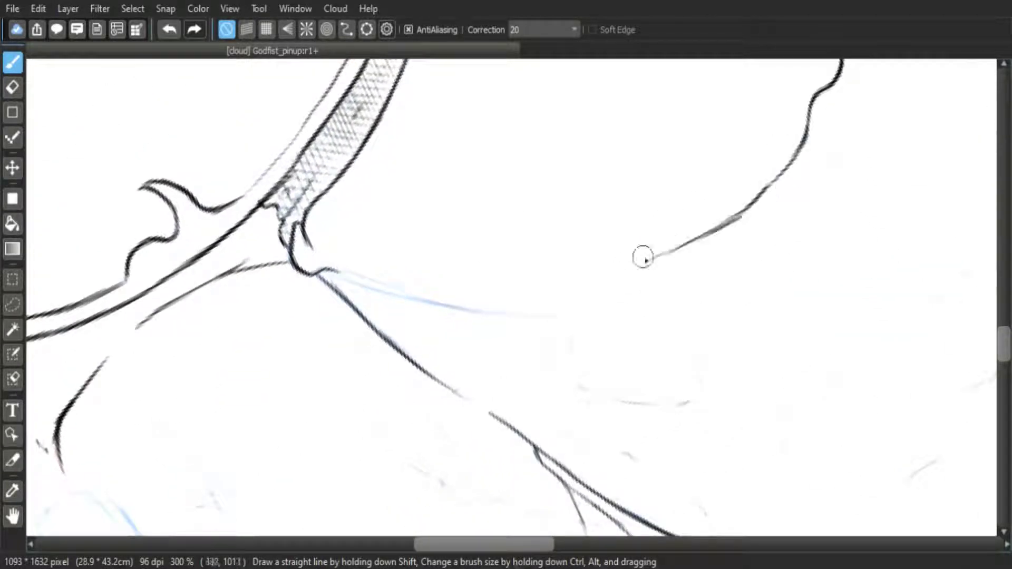
Ink the chest band's upper edge between the hooked ornament and the rounded knob below the hatched strap
{"action": "left_click_drag", "start_coordinate": [306, 243], "coordinate": [411, 273]}
{"action": "key", "text": "Down"}
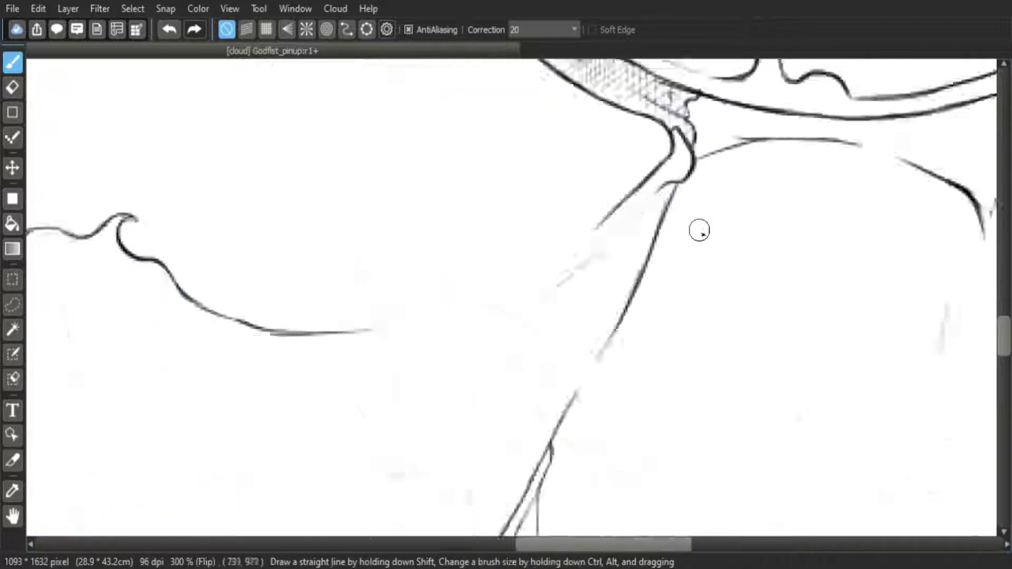
{"action": "left_click_drag", "start_coordinate": [698, 228], "coordinate": [843, 174]}
{"action": "left_click_drag", "start_coordinate": [723, 131], "coordinate": [697, 170]}
{"action": "left_click_drag", "start_coordinate": [709, 151], "coordinate": [666, 199]}
{"action": "key", "text": "ctrl+z"}
{"action": "left_click_drag", "start_coordinate": [424, 351], "coordinate": [473, 339]}
{"action": "left_click_drag", "start_coordinate": [779, 80], "coordinate": [705, 198]}
{"action": "mouse_move", "coordinate": [741, 169]}
{"action": "left_mouse_down"}
{"action": "mouse_move", "coordinate": [775, 227]}
{"action": "mouse_move", "coordinate": [740, 148]}
{"action": "left_mouse_up"}
Ink the chest band's lower edge from the rounded knob toward the middle of the chest, redoing the uneven strokes
{"action": "left_click_drag", "start_coordinate": [709, 142], "coordinate": [628, 302]}
{"action": "left_click_drag", "start_coordinate": [649, 267], "coordinate": [571, 355]}
{"action": "key", "text": "ctrl+z"}
{"action": "left_click_drag", "start_coordinate": [721, 175], "coordinate": [687, 257]}
{"action": "mouse_move", "coordinate": [706, 202]}
{"action": "left_mouse_down"}
{"action": "mouse_move", "coordinate": [661, 294]}
{"action": "mouse_move", "coordinate": [621, 344]}
{"action": "left_mouse_up"}
{"action": "mouse_move", "coordinate": [633, 335]}
{"action": "left_mouse_down"}
{"action": "mouse_move", "coordinate": [800, 201]}
{"action": "mouse_move", "coordinate": [673, 303]}
{"action": "left_mouse_up"}
{"action": "mouse_move", "coordinate": [695, 287]}
{"action": "left_mouse_down"}
{"action": "mouse_move", "coordinate": [809, 223]}
{"action": "mouse_move", "coordinate": [558, 337]}
{"action": "left_mouse_up"}
{"action": "left_click_drag", "start_coordinate": [630, 242], "coordinate": [517, 346]}
{"action": "key", "text": "ctrl+z"}
{"action": "left_click_drag", "start_coordinate": [604, 264], "coordinate": [500, 365]}
Ink the chest band's lower edge from the opposite armpit end and join it to the middle section
{"action": "key", "text": "Down"}
{"action": "key", "text": "Left"}
{"action": "key", "text": "Left"}
{"action": "left_click_drag", "start_coordinate": [880, 104], "coordinate": [730, 323]}
{"action": "key", "text": "ctrl+z"}
{"action": "left_click_drag", "start_coordinate": [764, 278], "coordinate": [662, 403]}
{"action": "key", "text": "ctrl+z"}
{"action": "left_click_drag", "start_coordinate": [702, 358], "coordinate": [592, 436]}
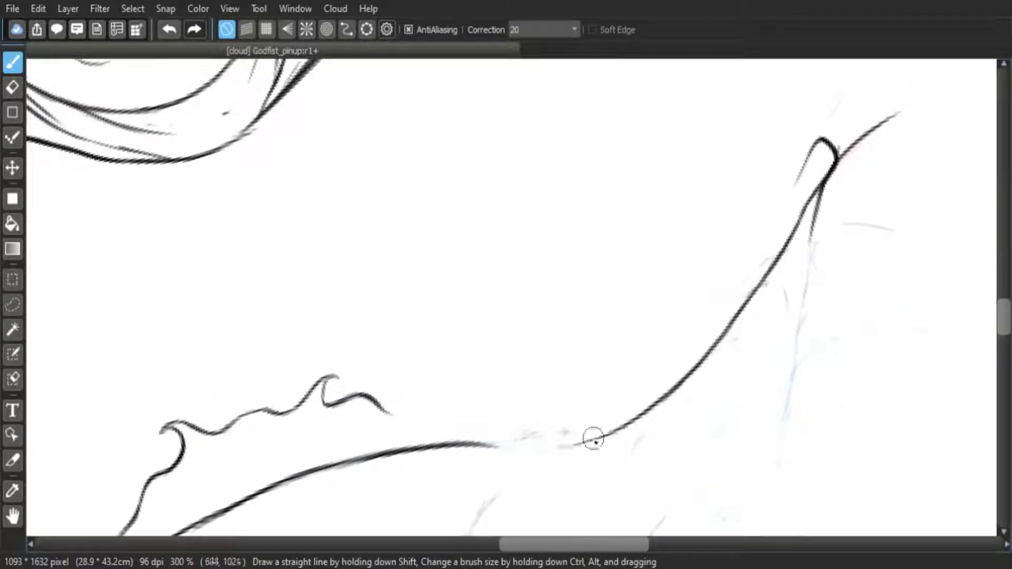
{"action": "left_click_drag", "start_coordinate": [489, 445], "coordinate": [583, 446]}
{"action": "key", "text": "ctrl+z"}
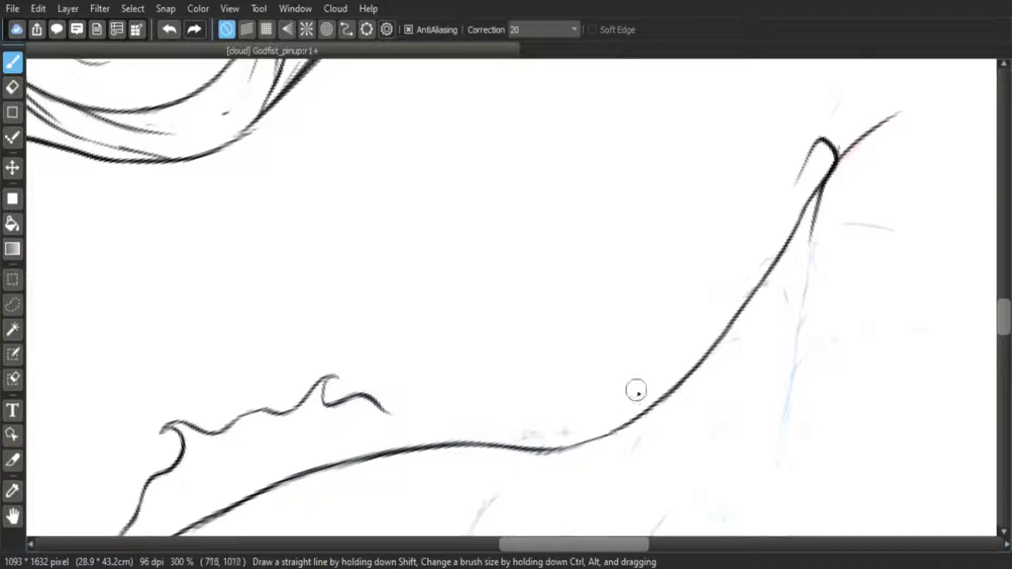
Ink the chest band's upper edge from the second hook of the ornament to the opposite armpit end
{"action": "left_click_drag", "start_coordinate": [392, 410], "coordinate": [432, 412]}
{"action": "left_click_drag", "start_coordinate": [797, 177], "coordinate": [711, 302]}
{"action": "key", "text": "ctrl+z"}
{"action": "left_click_drag", "start_coordinate": [740, 261], "coordinate": [626, 376]}
{"action": "mouse_move", "coordinate": [622, 310]}
{"action": "left_mouse_down"}
{"action": "mouse_move", "coordinate": [798, 248]}
{"action": "mouse_move", "coordinate": [752, 278]}
{"action": "left_mouse_up"}
{"action": "mouse_move", "coordinate": [655, 313]}
{"action": "left_mouse_down"}
{"action": "mouse_move", "coordinate": [720, 292]}
{"action": "mouse_move", "coordinate": [568, 331]}
{"action": "left_mouse_up"}
{"action": "left_click_drag", "start_coordinate": [567, 331], "coordinate": [654, 312]}
{"action": "key", "text": "Up"}
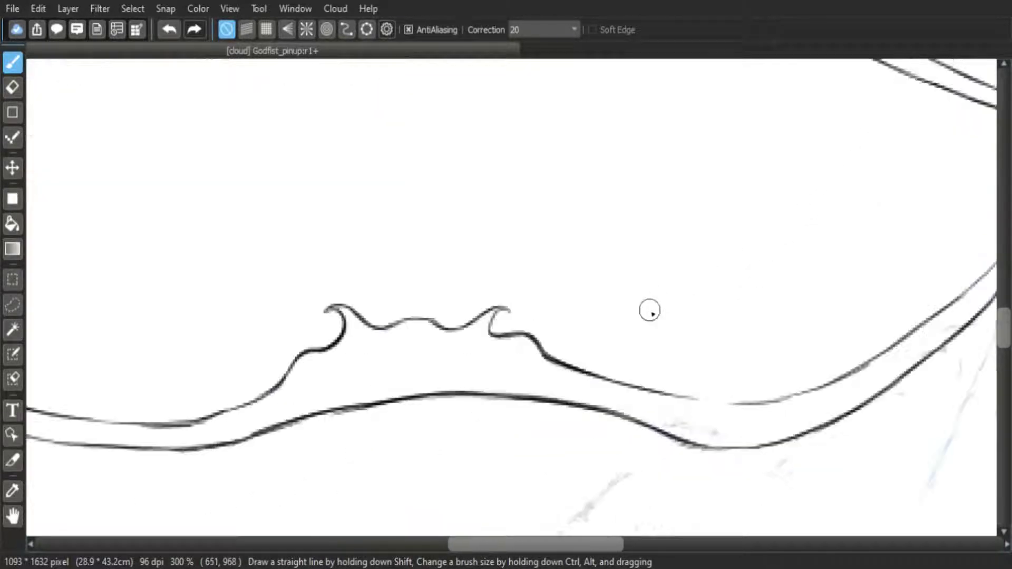
Outline the fabric panel under the opposite shoulder strap, from near the rivet to the armpit, with a ragged outer edge
{"action": "scroll", "coordinate": [651, 312], "scroll_direction": "down", "scroll_amount": 2}
{"action": "scroll", "coordinate": [871, 230], "scroll_direction": "up", "scroll_amount": 2}
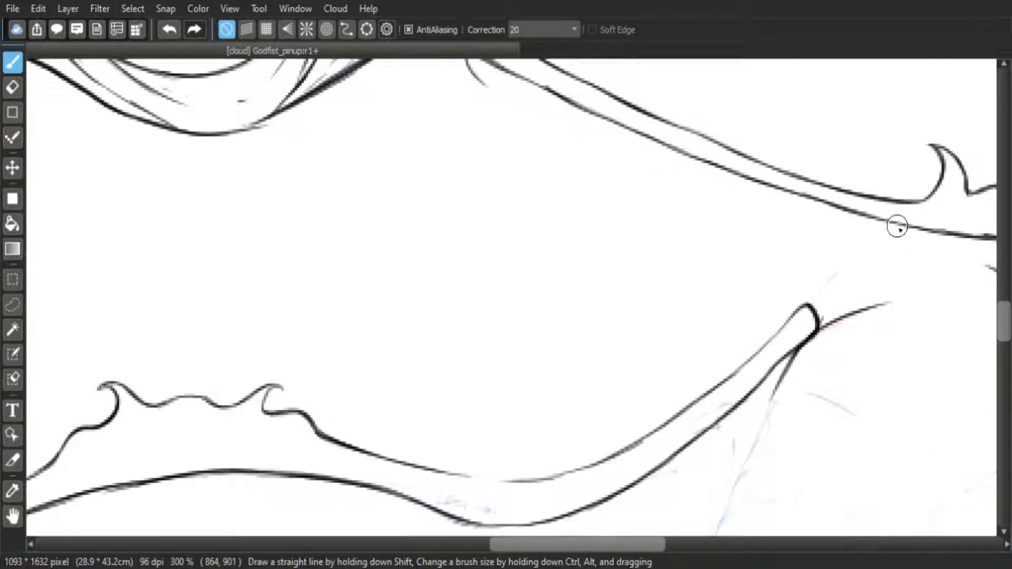
{"action": "left_click_drag", "start_coordinate": [838, 266], "coordinate": [812, 301]}
{"action": "left_click_drag", "start_coordinate": [589, 118], "coordinate": [574, 208]}
{"action": "left_click_drag", "start_coordinate": [453, 158], "coordinate": [525, 208]}
{"action": "mouse_move", "coordinate": [605, 251]}
{"action": "left_mouse_down"}
{"action": "mouse_move", "coordinate": [665, 301]}
{"action": "mouse_move", "coordinate": [845, 250]}
{"action": "left_mouse_up"}
{"action": "key", "text": "Down"}
{"action": "mouse_move", "coordinate": [680, 156]}
{"action": "left_mouse_down"}
{"action": "mouse_move", "coordinate": [572, 211]}
{"action": "mouse_move", "coordinate": [471, 297]}
{"action": "left_mouse_up"}
{"action": "key", "text": "ctrl+z"}
{"action": "left_click_drag", "start_coordinate": [514, 264], "coordinate": [417, 346]}
{"action": "left_click_drag", "start_coordinate": [458, 309], "coordinate": [399, 353]}
{"action": "left_click_drag", "start_coordinate": [454, 267], "coordinate": [511, 304]}
{"action": "left_click_drag", "start_coordinate": [410, 333], "coordinate": [446, 321]}
{"action": "left_click_drag", "start_coordinate": [417, 340], "coordinate": [530, 295]}
{"action": "left_click_drag", "start_coordinate": [632, 235], "coordinate": [584, 272]}
{"action": "left_click_drag", "start_coordinate": [568, 288], "coordinate": [522, 315]}
{"action": "key", "text": "ctrl+z"}
{"action": "key", "text": "ctrl+z"}
{"action": "key", "text": "ctrl+z"}
{"action": "key", "text": "ctrl+z"}
Shade the wide end of the opposite fabric panel with short diagonal dashes and vertical hatch lines
{"action": "left_click_drag", "start_coordinate": [403, 322], "coordinate": [448, 307]}
{"action": "left_click_drag", "start_coordinate": [446, 322], "coordinate": [478, 304]}
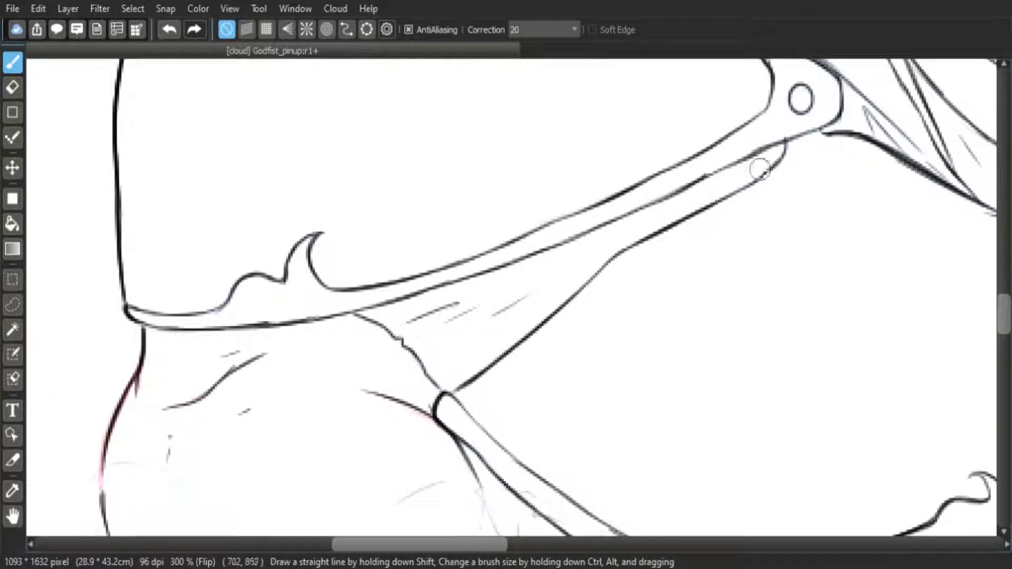
{"action": "left_click_drag", "start_coordinate": [399, 300], "coordinate": [400, 323]}
{"action": "left_click_drag", "start_coordinate": [407, 298], "coordinate": [409, 338]}
{"action": "left_click_drag", "start_coordinate": [415, 295], "coordinate": [417, 347]}
{"action": "left_click_drag", "start_coordinate": [424, 291], "coordinate": [433, 369]}
{"action": "mouse_move", "coordinate": [442, 287]}
{"action": "left_mouse_down"}
{"action": "mouse_move", "coordinate": [441, 382]}
{"action": "mouse_move", "coordinate": [456, 371]}
{"action": "left_mouse_up"}
{"action": "left_click_drag", "start_coordinate": [467, 278], "coordinate": [465, 332]}
{"action": "mouse_move", "coordinate": [485, 274]}
{"action": "left_mouse_down"}
{"action": "mouse_move", "coordinate": [477, 369]}
{"action": "mouse_move", "coordinate": [488, 363]}
{"action": "left_mouse_up"}
{"action": "left_click_drag", "start_coordinate": [499, 266], "coordinate": [494, 358]}
{"action": "left_click_drag", "start_coordinate": [505, 261], "coordinate": [507, 274]}
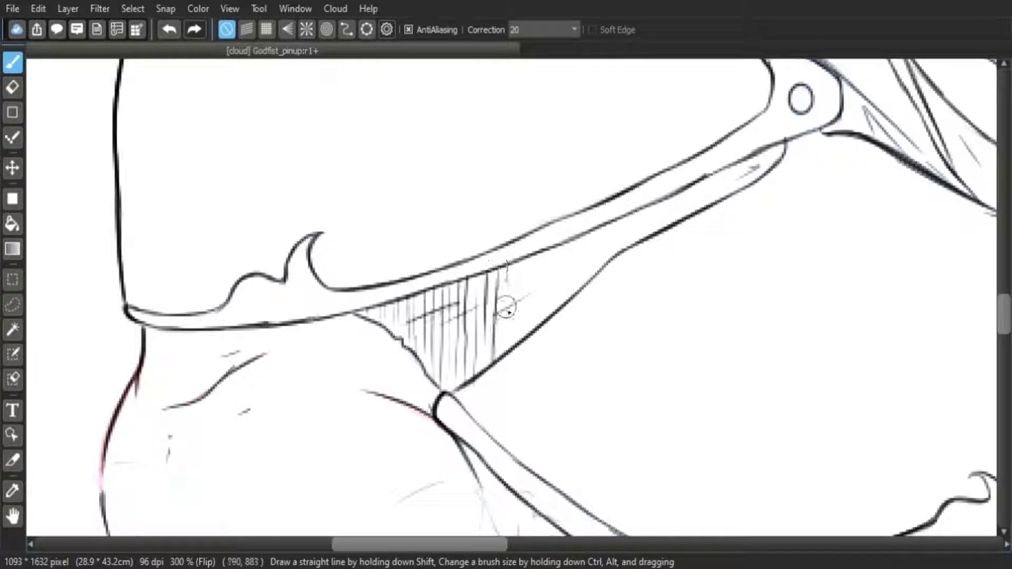
Continue the vertical hatching from the panel's narrow end near the rivet across its middle section
{"action": "mouse_move", "coordinate": [770, 156]}
{"action": "left_mouse_down"}
{"action": "mouse_move", "coordinate": [757, 153]}
{"action": "mouse_move", "coordinate": [738, 168]}
{"action": "mouse_move", "coordinate": [714, 206]}
{"action": "left_mouse_up"}
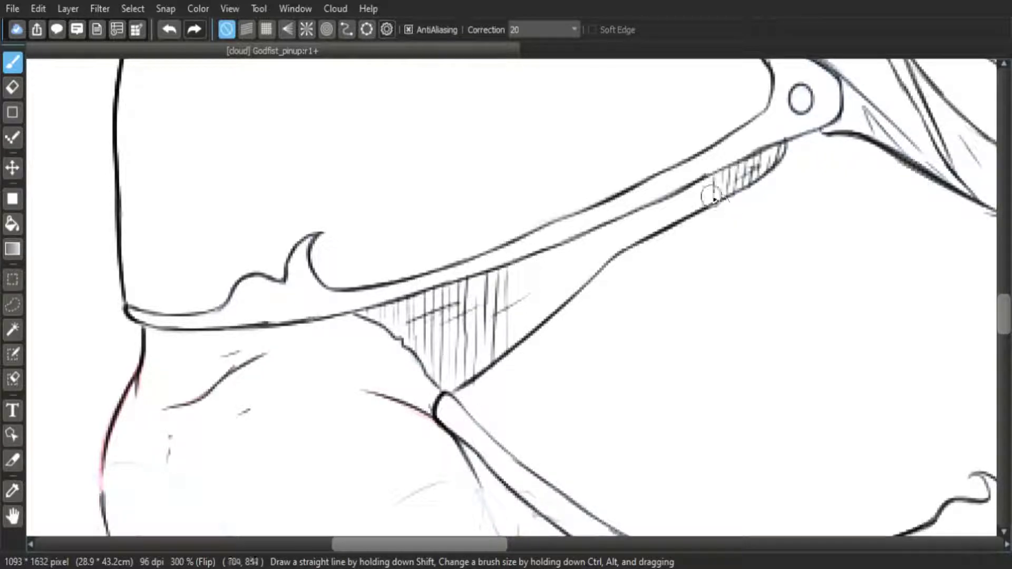
{"action": "left_click_drag", "start_coordinate": [602, 227], "coordinate": [599, 249]}
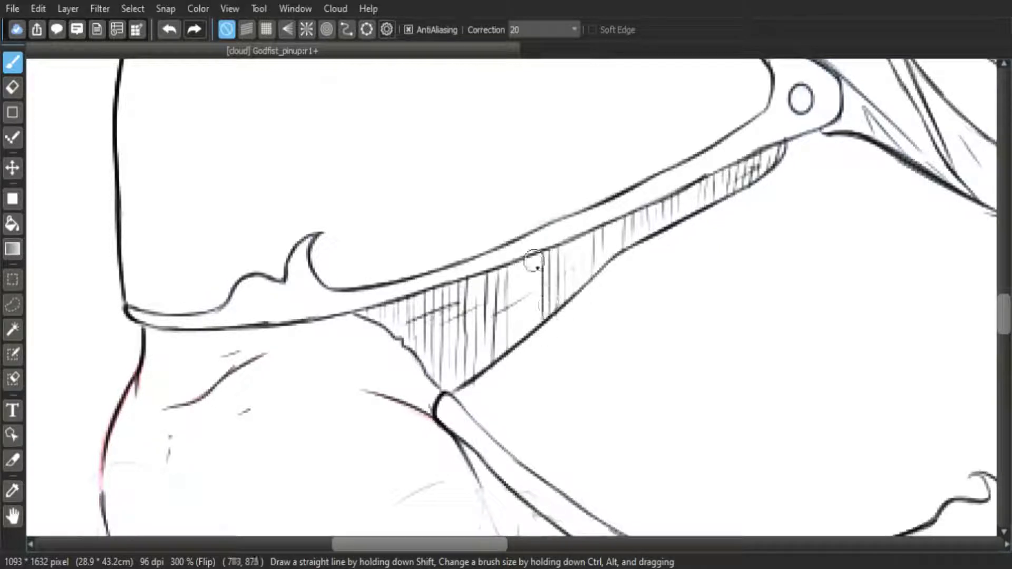
{"action": "left_click_drag", "start_coordinate": [521, 261], "coordinate": [511, 340]}
Cross-hatch the opposite fabric panel with a second set of slanted lines along its length
{"action": "key", "text": "Down"}
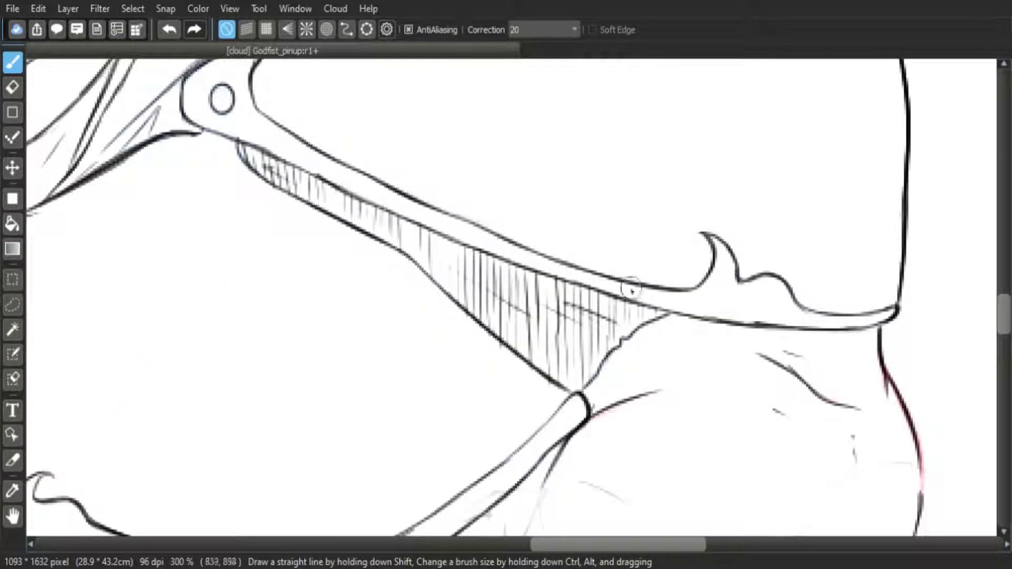
{"action": "key", "text": "Left"}
{"action": "key", "text": "Left"}
{"action": "left_click_drag", "start_coordinate": [477, 280], "coordinate": [732, 239]}
{"action": "mouse_move", "coordinate": [508, 224]}
{"action": "left_mouse_down"}
{"action": "mouse_move", "coordinate": [542, 208]}
{"action": "mouse_move", "coordinate": [569, 225]}
{"action": "mouse_move", "coordinate": [633, 224]}
{"action": "mouse_move", "coordinate": [689, 251]}
{"action": "mouse_move", "coordinate": [791, 227]}
{"action": "mouse_move", "coordinate": [825, 308]}
{"action": "mouse_move", "coordinate": [859, 221]}
{"action": "mouse_move", "coordinate": [854, 300]}
{"action": "mouse_move", "coordinate": [911, 218]}
{"action": "left_mouse_up"}
{"action": "key", "text": "Up"}
{"action": "scroll", "coordinate": [657, 298], "scroll_direction": "down", "scroll_amount": 2}
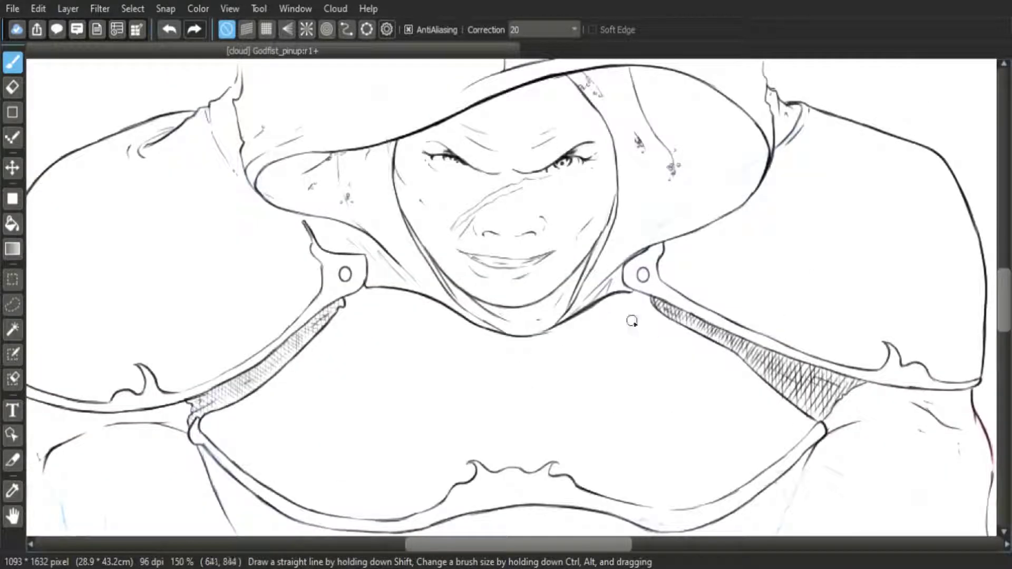
Ink the curved contours beneath both sides of the chest band and add short tick marks beside the opposite curve
{"action": "scroll", "coordinate": [632, 321], "scroll_direction": "down", "scroll_amount": 6}
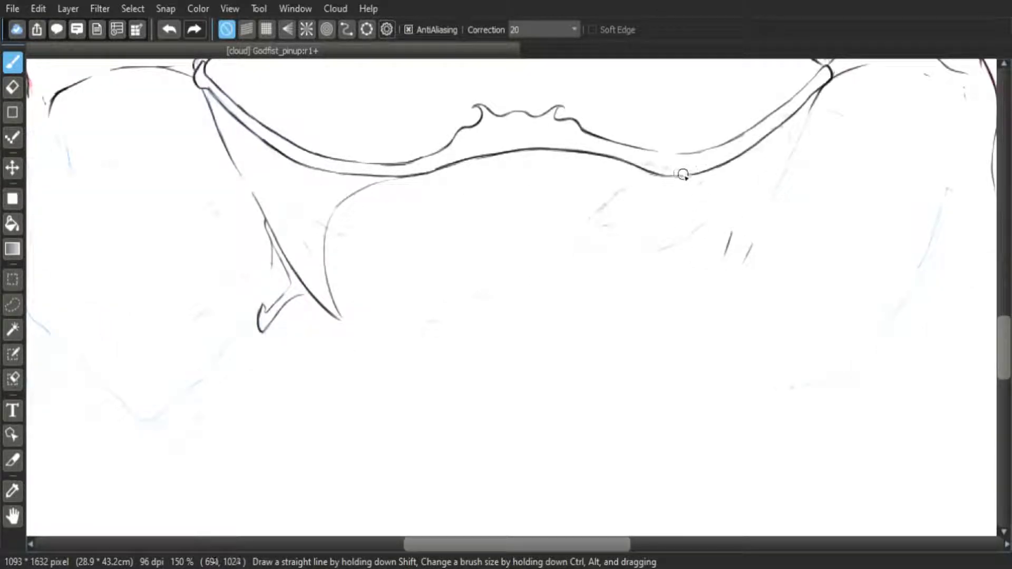
{"action": "left_click_drag", "start_coordinate": [802, 136], "coordinate": [717, 237]}
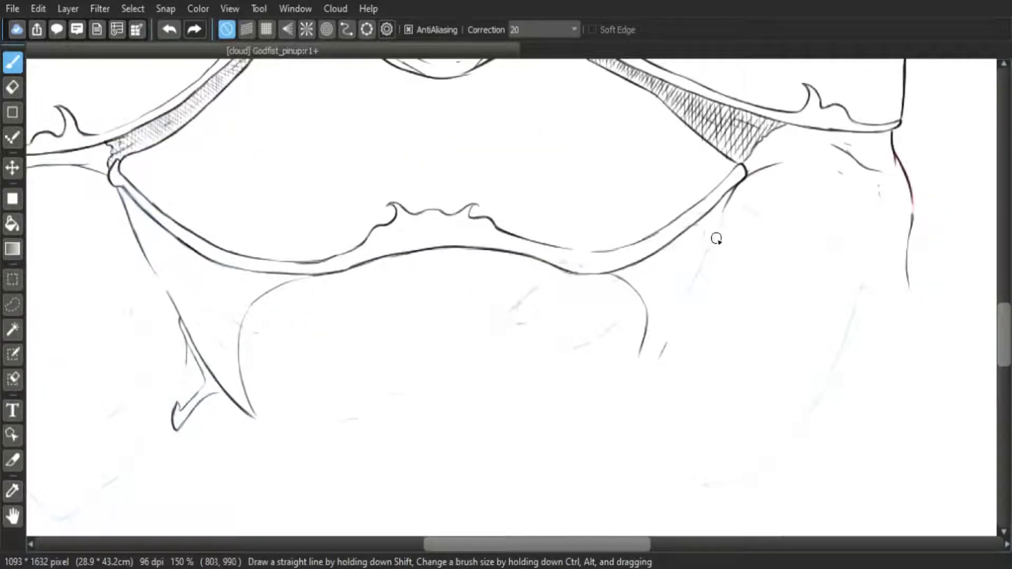
{"action": "left_click_drag", "start_coordinate": [713, 321], "coordinate": [730, 165]}
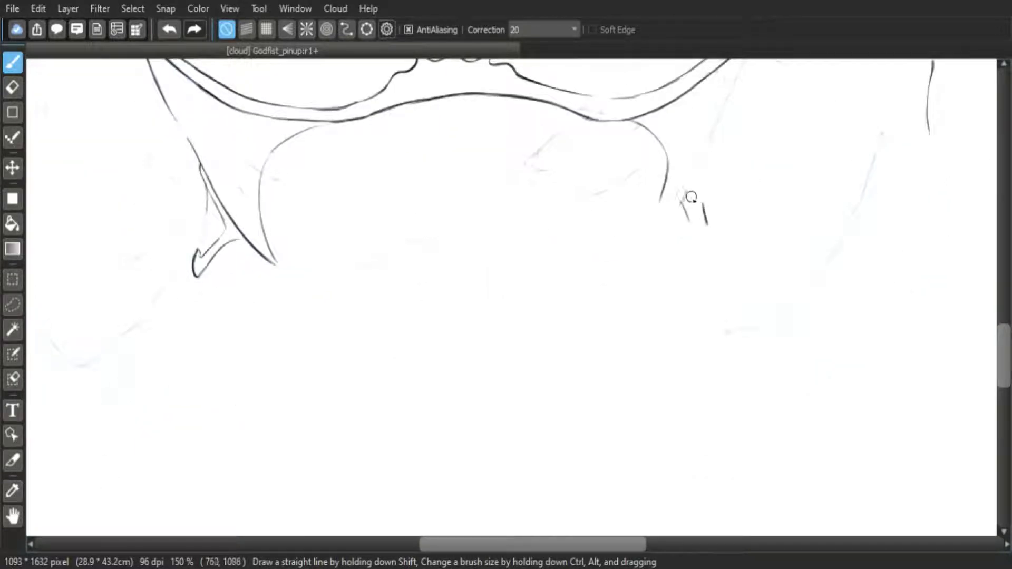
{"action": "mouse_move", "coordinate": [559, 207]}
{"action": "left_mouse_down"}
{"action": "mouse_move", "coordinate": [716, 239]}
{"action": "mouse_move", "coordinate": [718, 228]}
{"action": "left_mouse_up"}
Ink the segmented vertical strip running down the torso from the chest band, with its sides and cross joints
{"action": "mouse_move", "coordinate": [595, 121]}
{"action": "left_mouse_down"}
{"action": "mouse_move", "coordinate": [594, 144]}
{"action": "mouse_move", "coordinate": [655, 158]}
{"action": "left_mouse_up"}
{"action": "scroll", "coordinate": [659, 158], "scroll_direction": "down", "scroll_amount": 2}
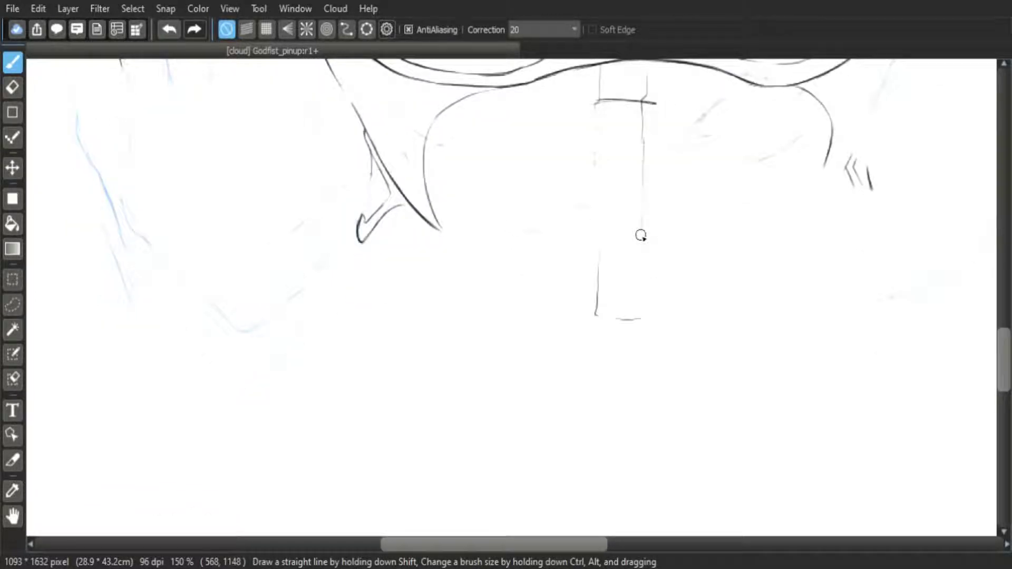
{"action": "scroll", "coordinate": [659, 301], "scroll_direction": "down", "scroll_amount": 2}
{"action": "left_click_drag", "start_coordinate": [644, 244], "coordinate": [651, 334]}
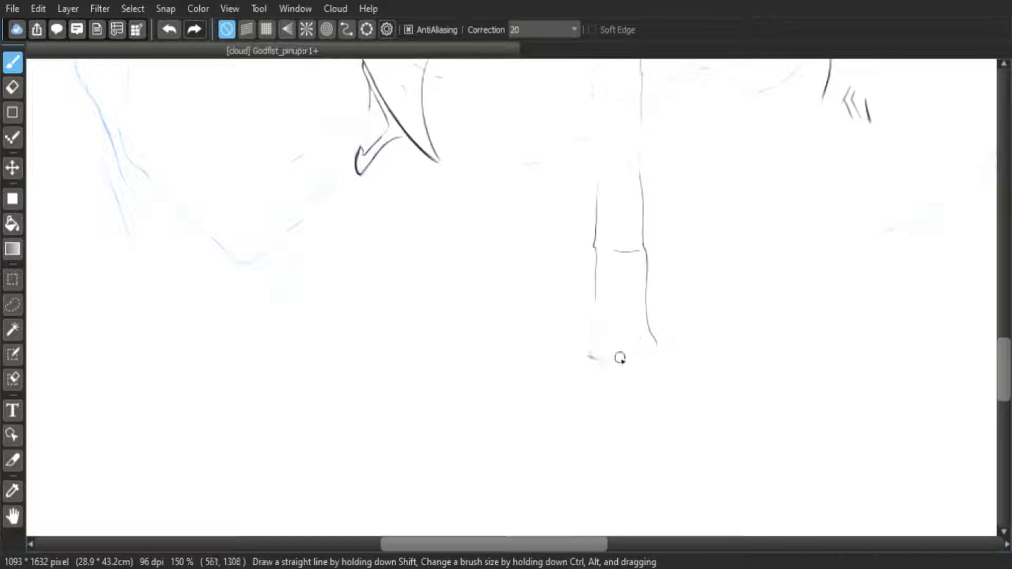
{"action": "scroll", "coordinate": [600, 151], "scroll_direction": "up", "scroll_amount": 5}
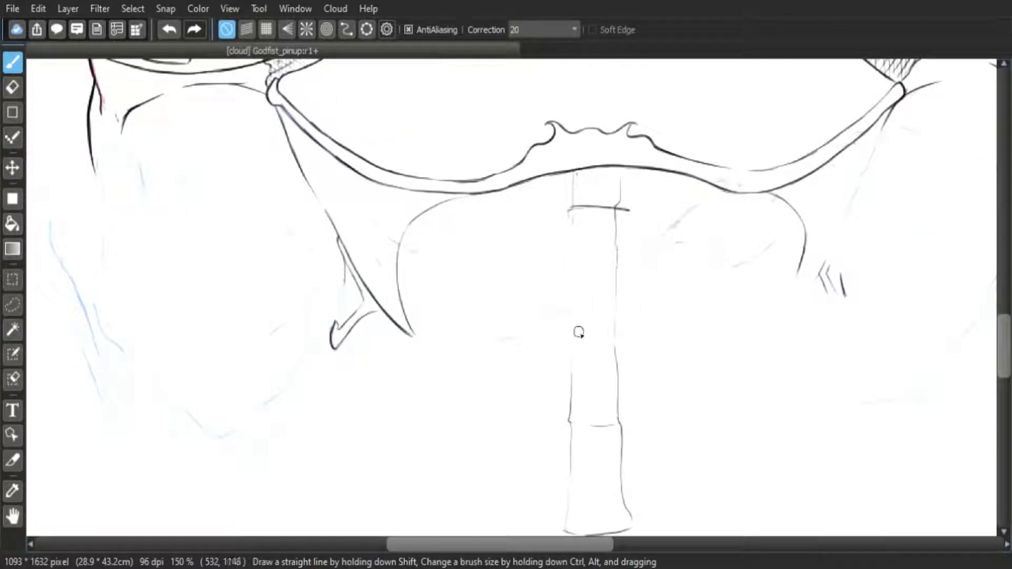
{"action": "left_click_drag", "start_coordinate": [592, 409], "coordinate": [633, 218]}
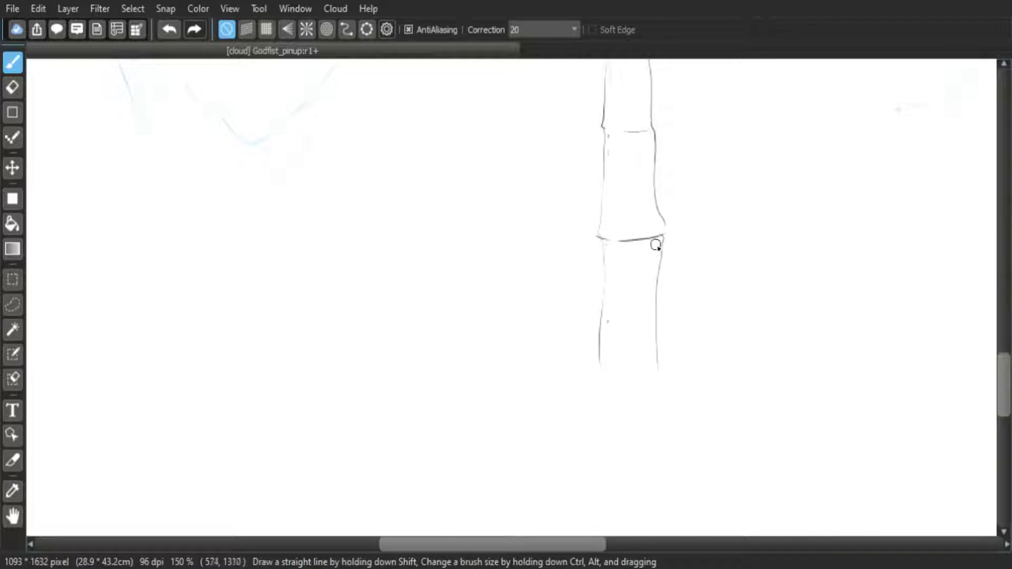
Add short vertical texture dashes inside the segments of the central torso strip
{"action": "scroll", "coordinate": [653, 208], "scroll_direction": "up", "scroll_amount": 5}
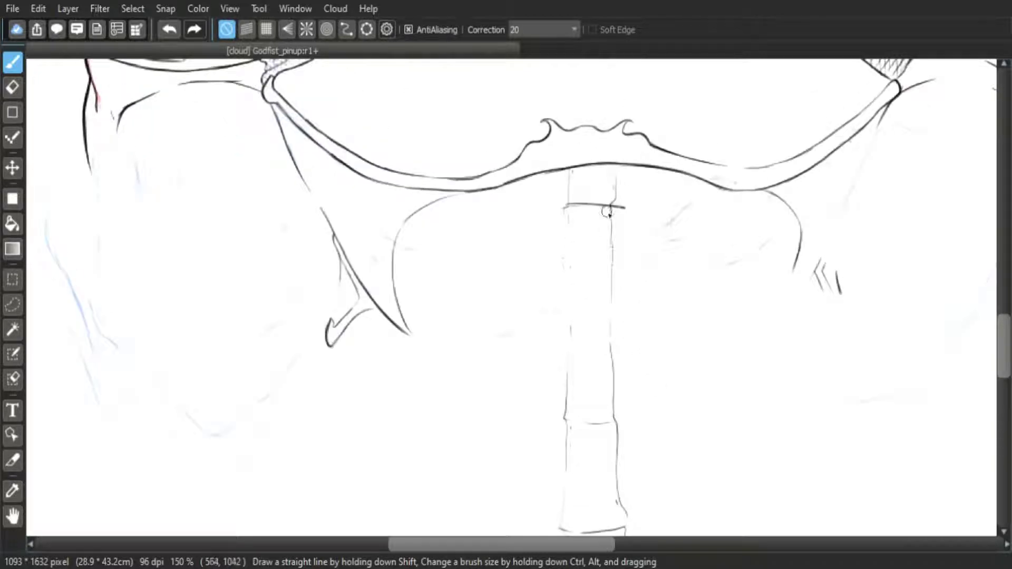
{"action": "scroll", "coordinate": [610, 392], "scroll_direction": "down", "scroll_amount": 3}
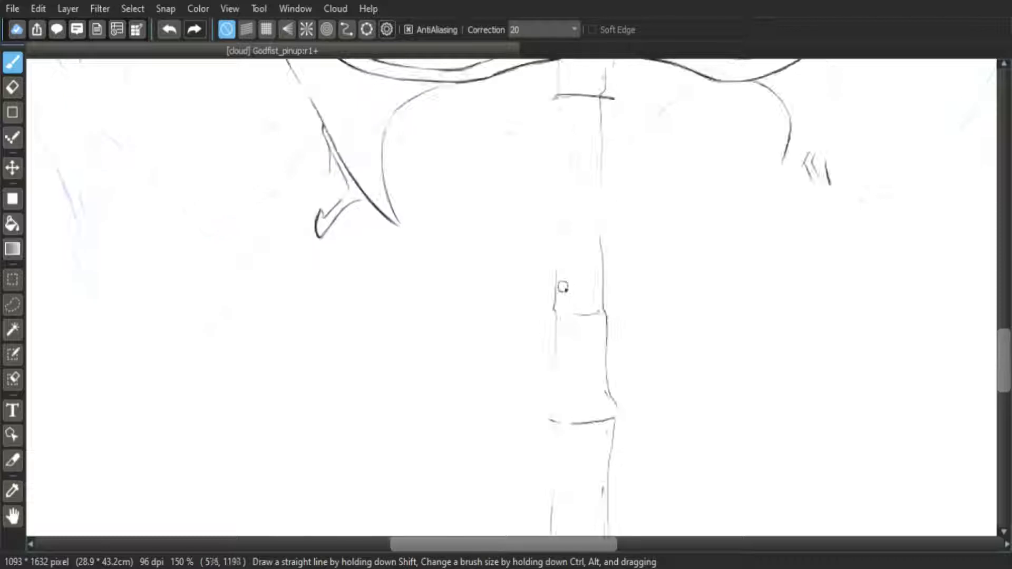
{"action": "left_click_drag", "start_coordinate": [575, 66], "coordinate": [565, 134]}
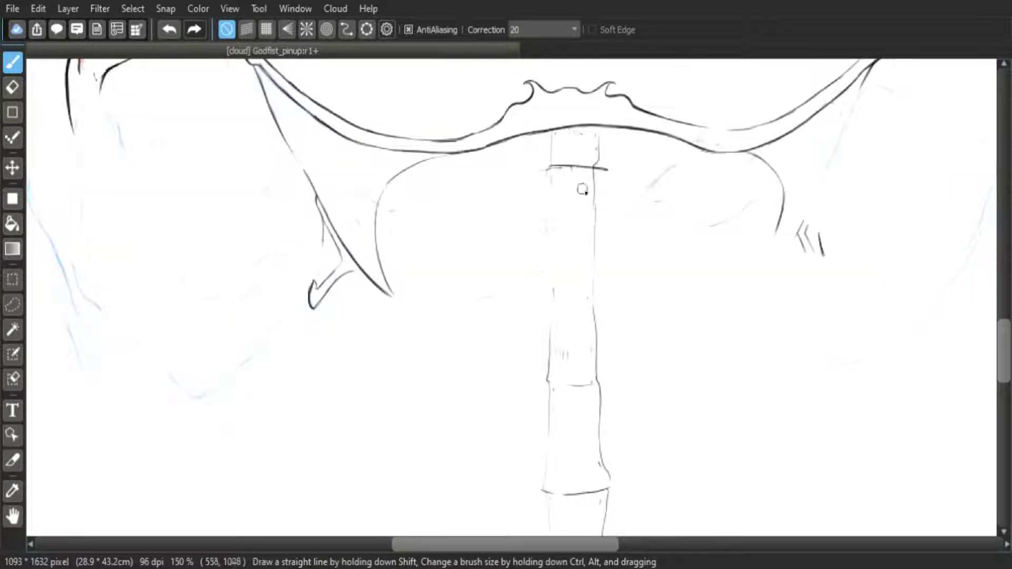
{"action": "left_click_drag", "start_coordinate": [583, 190], "coordinate": [594, 90]}
{"action": "left_click_drag", "start_coordinate": [569, 291], "coordinate": [568, 310]}
{"action": "left_click_drag", "start_coordinate": [573, 292], "coordinate": [573, 306]}
{"action": "left_click_drag", "start_coordinate": [589, 343], "coordinate": [591, 258]}
{"action": "scroll", "coordinate": [591, 258], "scroll_direction": "down", "scroll_amount": 5}
{"action": "scroll", "coordinate": [574, 280], "scroll_direction": "up", "scroll_amount": 6}
{"action": "left_click_drag", "start_coordinate": [550, 215], "coordinate": [547, 229]}
{"action": "left_click_drag", "start_coordinate": [535, 232], "coordinate": [534, 246]}
{"action": "left_click_drag", "start_coordinate": [537, 295], "coordinate": [639, 429]}
Ink the curved abdomen line below the chest spike, extend the strip's lower joint sideways and add short ticks on the opposite side
{"action": "left_click_drag", "start_coordinate": [585, 211], "coordinate": [601, 430]}
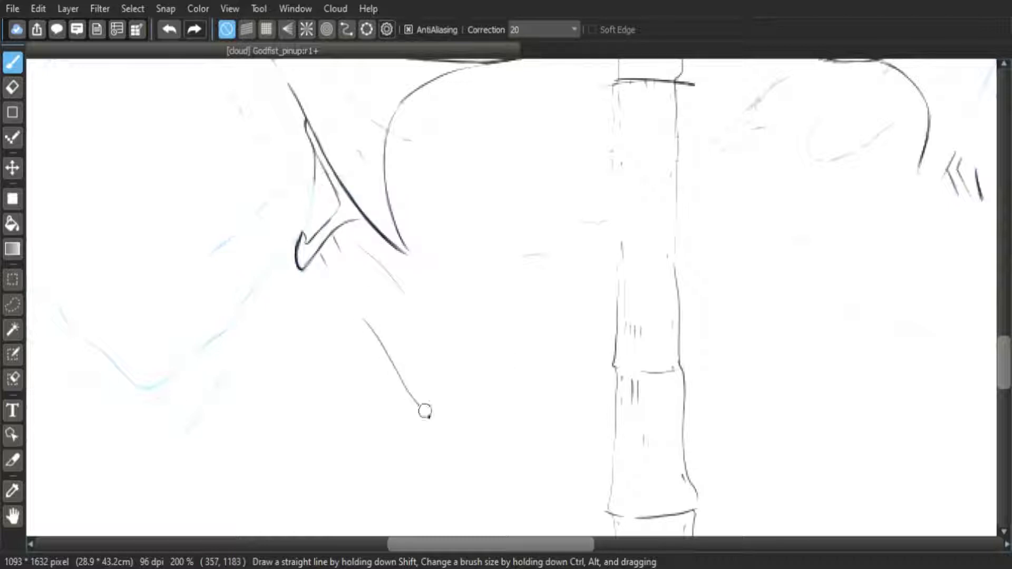
{"action": "left_click_drag", "start_coordinate": [410, 393], "coordinate": [510, 483]}
{"action": "left_click_drag", "start_coordinate": [613, 514], "coordinate": [498, 394]}
{"action": "left_click_drag", "start_coordinate": [609, 369], "coordinate": [644, 355]}
{"action": "mouse_move", "coordinate": [749, 222]}
{"action": "left_mouse_down"}
{"action": "mouse_move", "coordinate": [654, 329]}
{"action": "mouse_move", "coordinate": [671, 347]}
{"action": "left_mouse_up"}
{"action": "left_click_drag", "start_coordinate": [691, 341], "coordinate": [675, 358]}
{"action": "left_click_drag", "start_coordinate": [456, 403], "coordinate": [501, 327]}
{"action": "left_click_drag", "start_coordinate": [203, 263], "coordinate": [207, 279]}
{"action": "left_click_drag", "start_coordinate": [402, 390], "coordinate": [398, 235]}
{"action": "scroll", "coordinate": [538, 274], "scroll_direction": "up", "scroll_amount": 3}
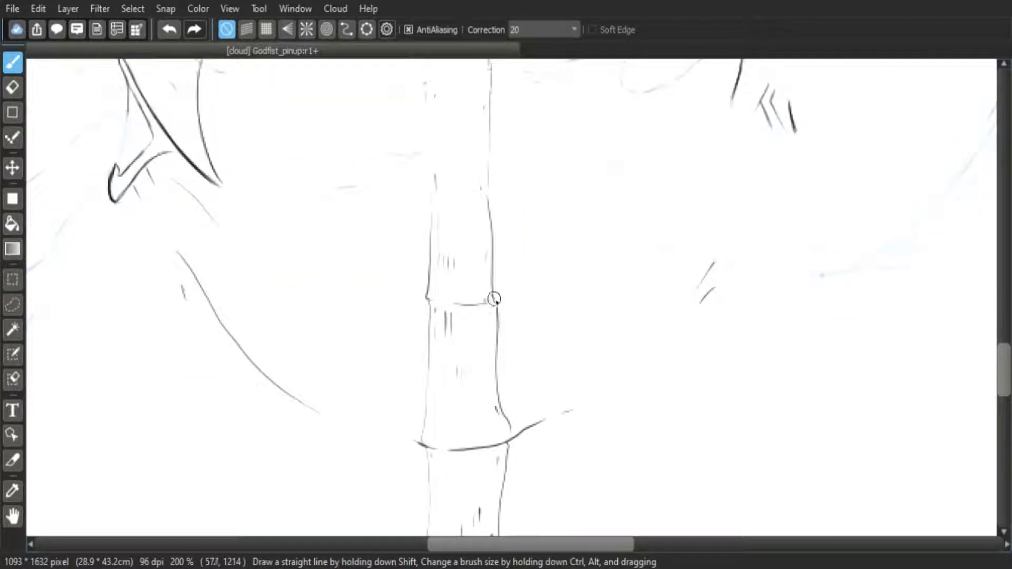
Hide the Layout folder and check the torso inks without the sketch
{"action": "key", "text": "Down"}
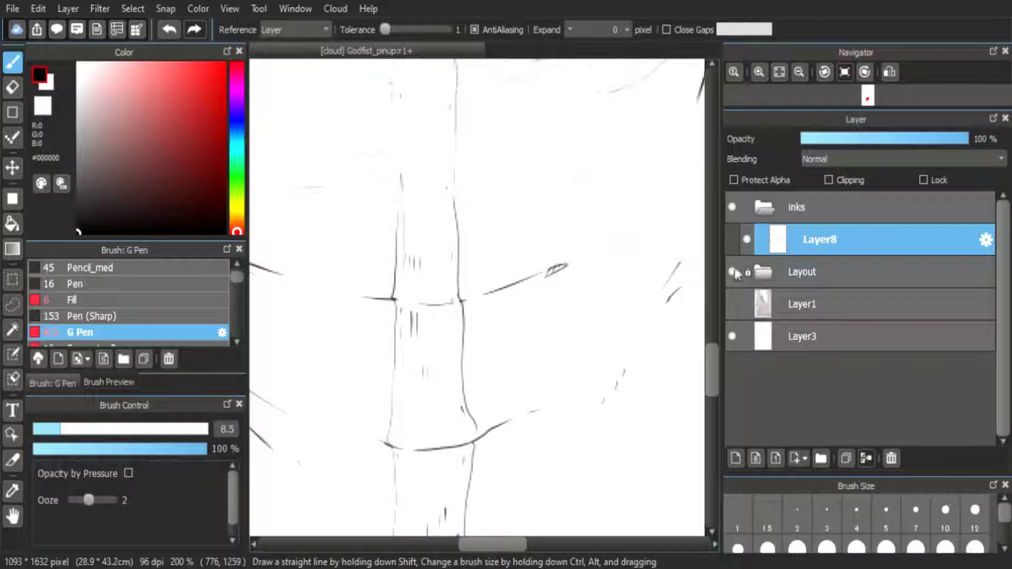
{"action": "scroll", "coordinate": [562, 315], "scroll_direction": "down", "scroll_amount": 2}
{"action": "scroll", "coordinate": [583, 328], "scroll_direction": "up", "scroll_amount": 3}
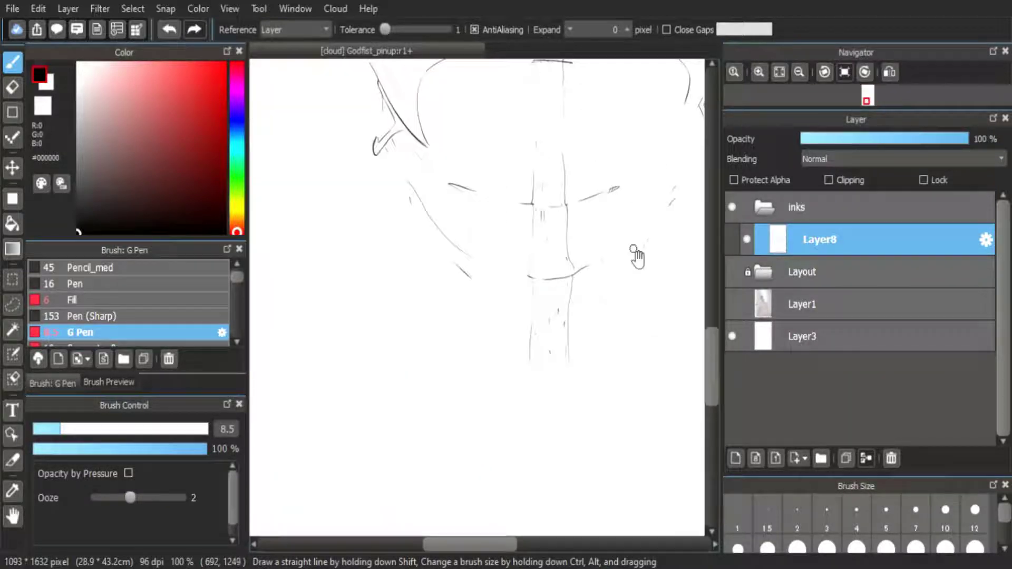
Extend the vertical lines rising from both ends of the peaked crease above the hat brim
{"action": "scroll", "coordinate": [534, 213], "scroll_direction": "down", "scroll_amount": 3}
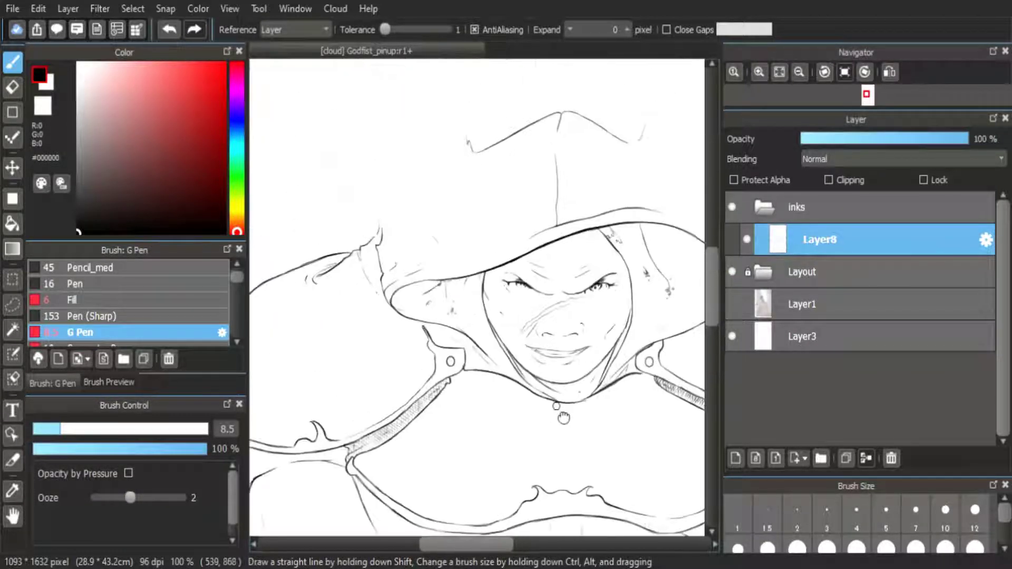
{"action": "scroll", "coordinate": [408, 154], "scroll_direction": "up", "scroll_amount": 3}
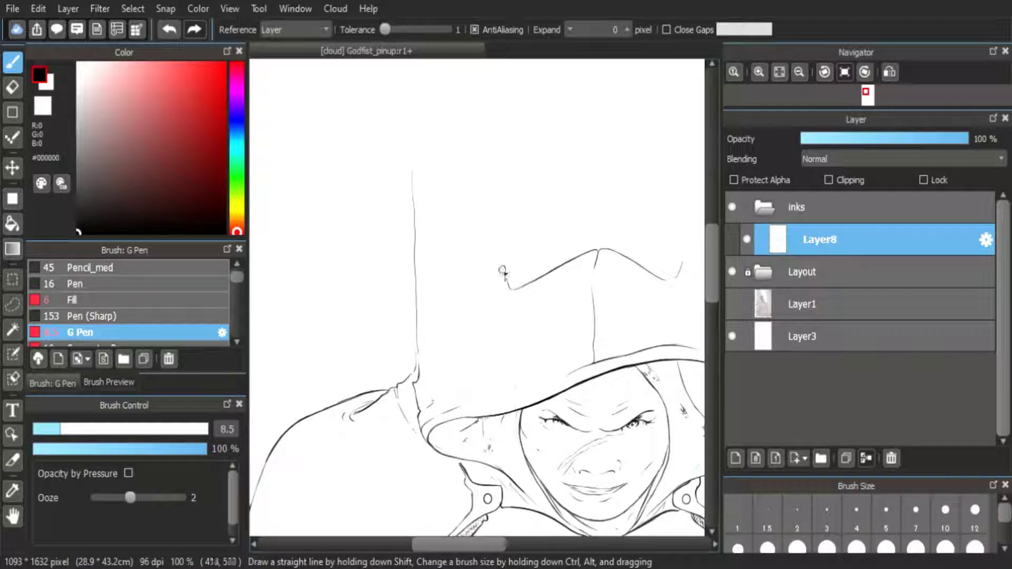
{"action": "scroll", "coordinate": [506, 232], "scroll_direction": "right", "scroll_amount": 3}
{"action": "left_click_drag", "start_coordinate": [601, 363], "coordinate": [602, 139]}
{"action": "mouse_move", "coordinate": [595, 165]}
{"action": "left_mouse_down"}
{"action": "mouse_move", "coordinate": [490, 211]}
{"action": "mouse_move", "coordinate": [595, 165]}
{"action": "left_mouse_up"}
{"action": "left_click_drag", "start_coordinate": [513, 269], "coordinate": [517, 157]}
{"action": "mouse_move", "coordinate": [635, 292]}
{"action": "left_mouse_down"}
{"action": "mouse_move", "coordinate": [490, 260]}
{"action": "mouse_move", "coordinate": [410, 121]}
{"action": "left_mouse_up"}
Ink a curved arc outside the right shoulder pad with the ellipse snap, and a short line above it
{"action": "key", "text": "b"}
{"action": "left_click", "coordinate": [366, 29]}
{"action": "mouse_move", "coordinate": [411, 232]}
{"action": "left_mouse_down"}
{"action": "mouse_move", "coordinate": [542, 380]}
{"action": "mouse_move", "coordinate": [522, 352]}
{"action": "left_mouse_up"}
{"action": "mouse_move", "coordinate": [505, 219]}
{"action": "left_mouse_down"}
{"action": "mouse_move", "coordinate": [529, 241]}
{"action": "mouse_move", "coordinate": [506, 418]}
{"action": "mouse_move", "coordinate": [489, 430]}
{"action": "mouse_move", "coordinate": [510, 206]}
{"action": "left_mouse_up"}
{"action": "scroll", "coordinate": [557, 293], "scroll_direction": "up", "scroll_amount": 2}
{"action": "left_click", "coordinate": [540, 193]}
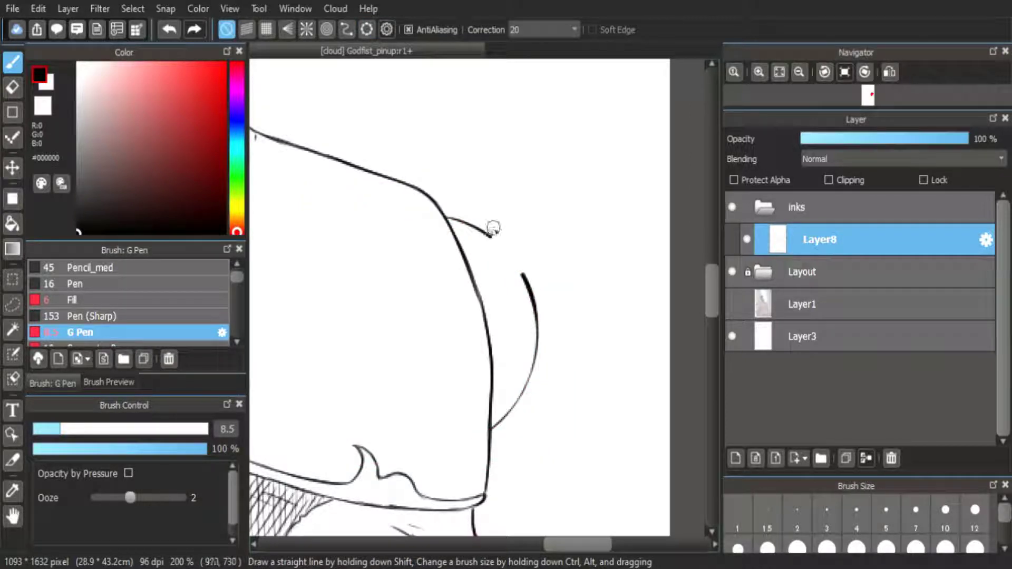
Ink the long arm line rising from the arc beside the right shoulder pad
{"action": "scroll", "coordinate": [526, 125], "scroll_direction": "down", "scroll_amount": 4}
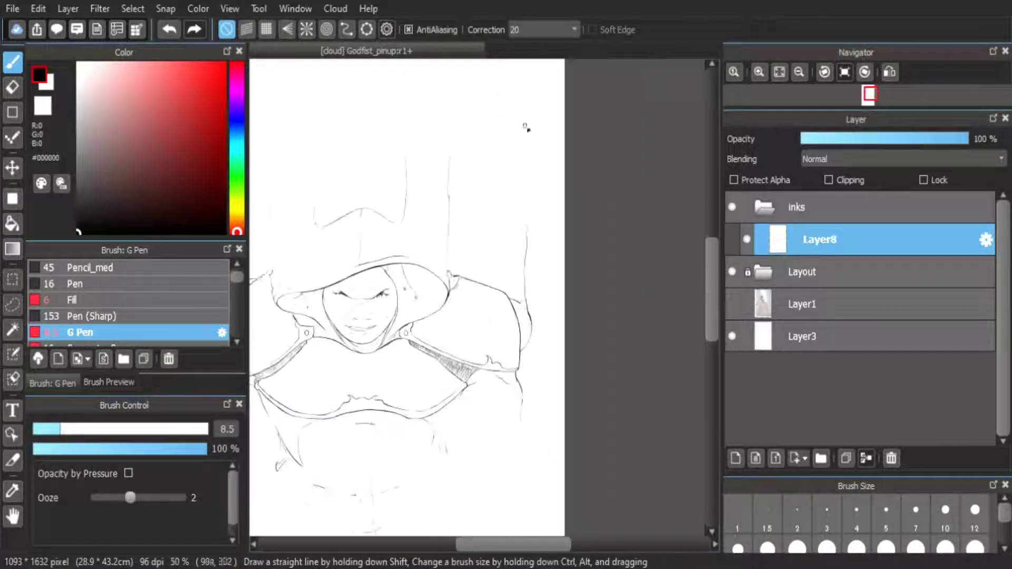
{"action": "scroll", "coordinate": [530, 160], "scroll_direction": "up", "scroll_amount": 1}
{"action": "left_click_drag", "start_coordinate": [513, 138], "coordinate": [526, 245]}
{"action": "scroll", "coordinate": [534, 226], "scroll_direction": "up", "scroll_amount": 2}
Ink a matching arc outside the left shoulder pad along an ellipse guide and add a short line above it
{"action": "scroll", "coordinate": [538, 233], "scroll_direction": "down", "scroll_amount": 4}
{"action": "mouse_move", "coordinate": [435, 266]}
{"action": "left_mouse_down"}
{"action": "mouse_move", "coordinate": [570, 219]}
{"action": "mouse_move", "coordinate": [517, 218]}
{"action": "left_mouse_up"}
{"action": "left_click", "coordinate": [367, 29]}
{"action": "left_click_drag", "start_coordinate": [623, 222], "coordinate": [606, 196]}
{"action": "scroll", "coordinate": [443, 224], "scroll_direction": "up", "scroll_amount": 2}
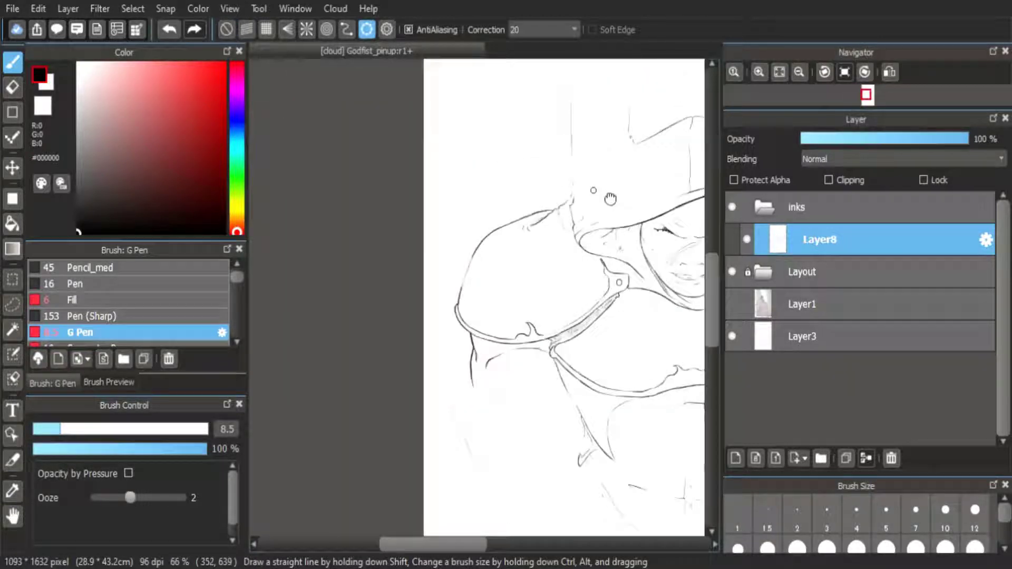
{"action": "scroll", "coordinate": [501, 203], "scroll_direction": "up", "scroll_amount": 2}
{"action": "left_click_drag", "start_coordinate": [501, 203], "coordinate": [578, 94]}
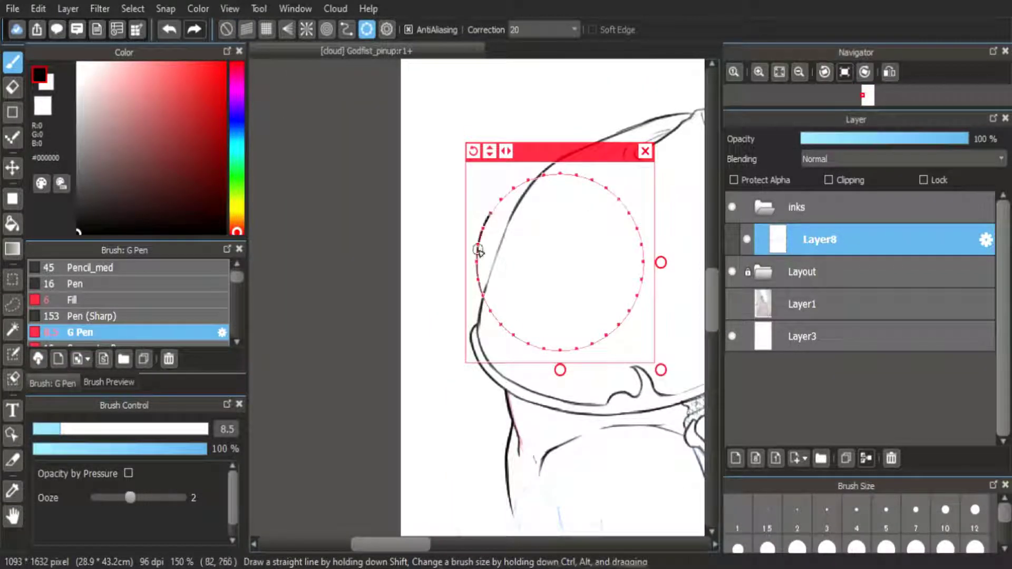
{"action": "scroll", "coordinate": [528, 199], "scroll_direction": "up", "scroll_amount": 2}
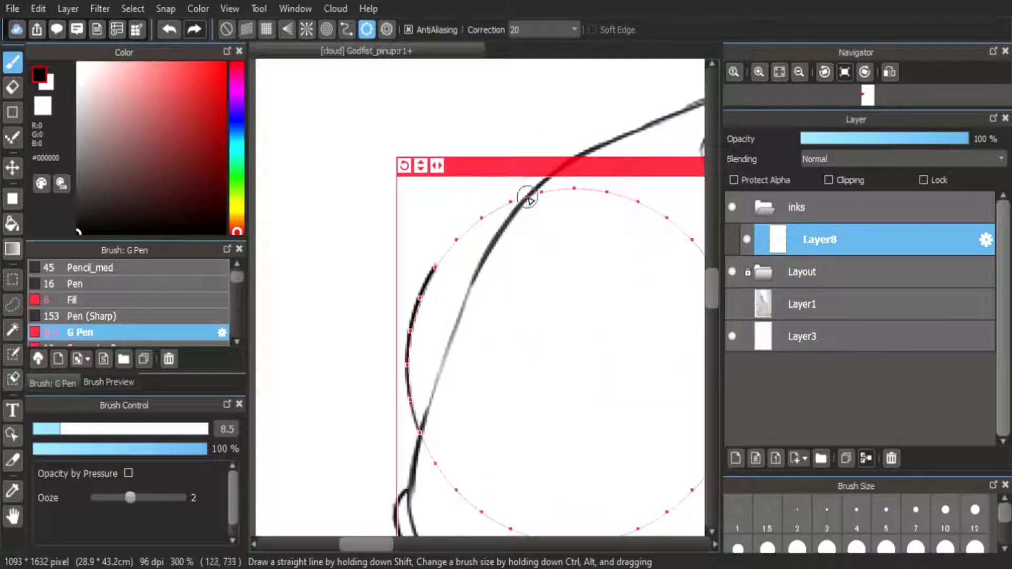
{"action": "left_click_drag", "start_coordinate": [496, 205], "coordinate": [480, 220]}
{"action": "left_click_drag", "start_coordinate": [413, 391], "coordinate": [323, 429]}
{"action": "left_click", "coordinate": [227, 29]}
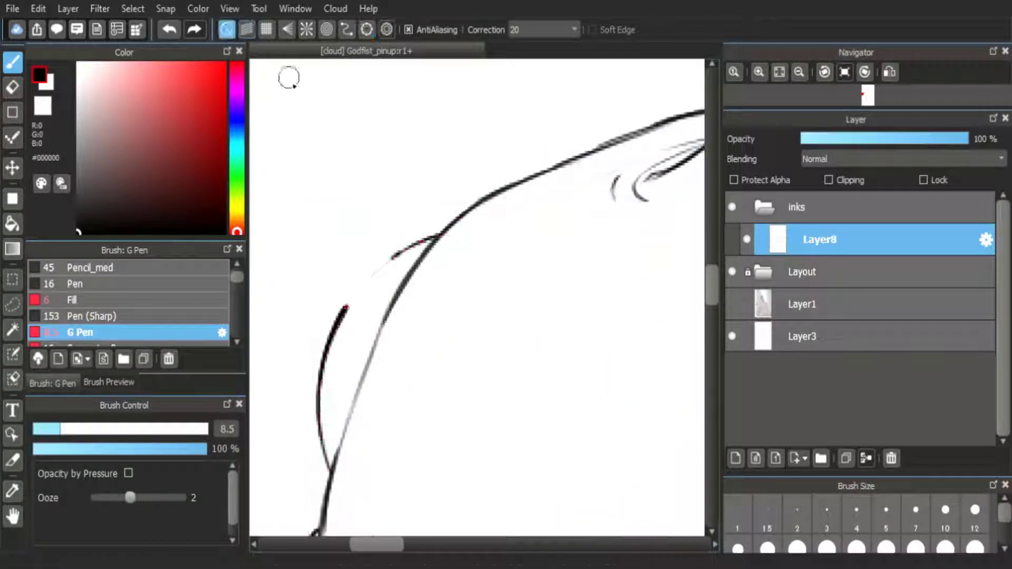
{"action": "left_click_drag", "start_coordinate": [343, 312], "coordinate": [361, 257]}
Ink the long arm line rising from the left shoulder arc and a jagged fold line beside it
{"action": "scroll", "coordinate": [413, 153], "scroll_direction": "down", "scroll_amount": 5}
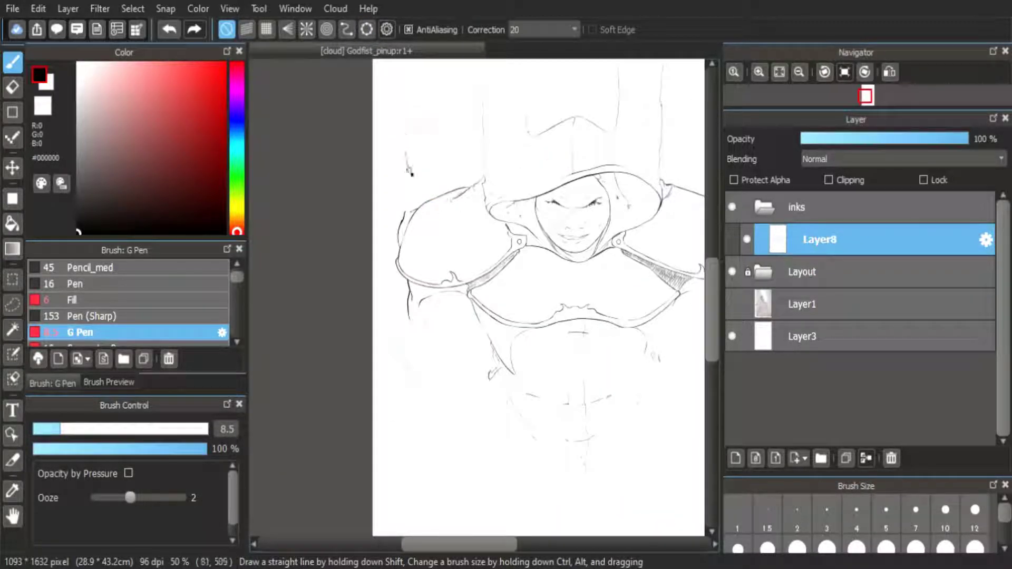
{"action": "scroll", "coordinate": [434, 152], "scroll_direction": "up", "scroll_amount": 3}
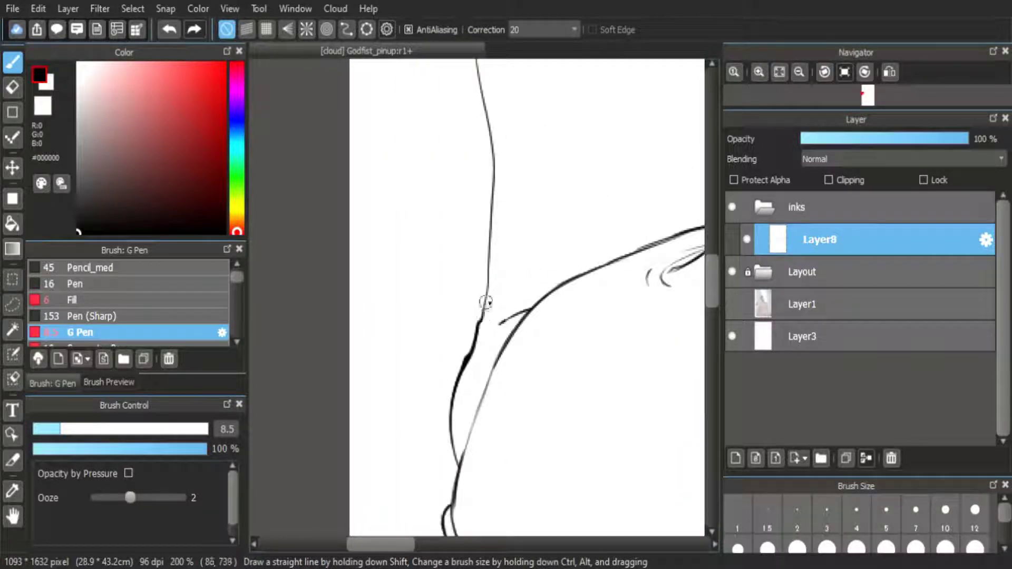
{"action": "mouse_move", "coordinate": [493, 321]}
{"action": "left_mouse_down"}
{"action": "mouse_move", "coordinate": [461, 376]}
{"action": "mouse_move", "coordinate": [476, 315]}
{"action": "left_mouse_up"}
{"action": "left_click_drag", "start_coordinate": [494, 248], "coordinate": [459, 178]}
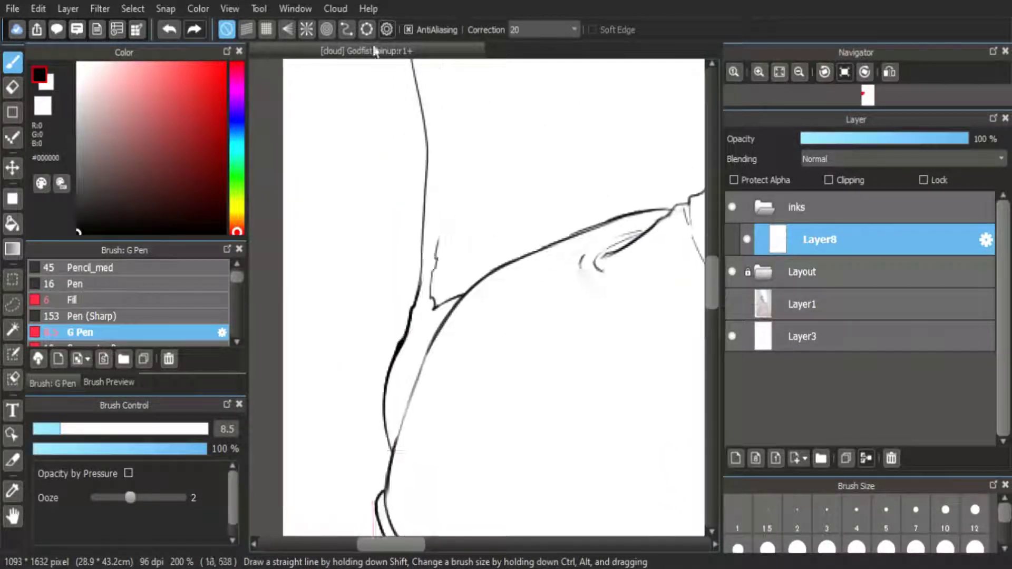
Fit a round ellipse guide over the left shoulder pad's upper edge and ink a small dome arc above it
{"action": "left_click", "coordinate": [367, 30]}
{"action": "mouse_move", "coordinate": [522, 268]}
{"action": "left_mouse_down"}
{"action": "mouse_move", "coordinate": [549, 242]}
{"action": "mouse_move", "coordinate": [561, 176]}
{"action": "left_mouse_up"}
{"action": "left_click_drag", "start_coordinate": [664, 450], "coordinate": [603, 387]}
{"action": "left_click_drag", "start_coordinate": [557, 244], "coordinate": [591, 196]}
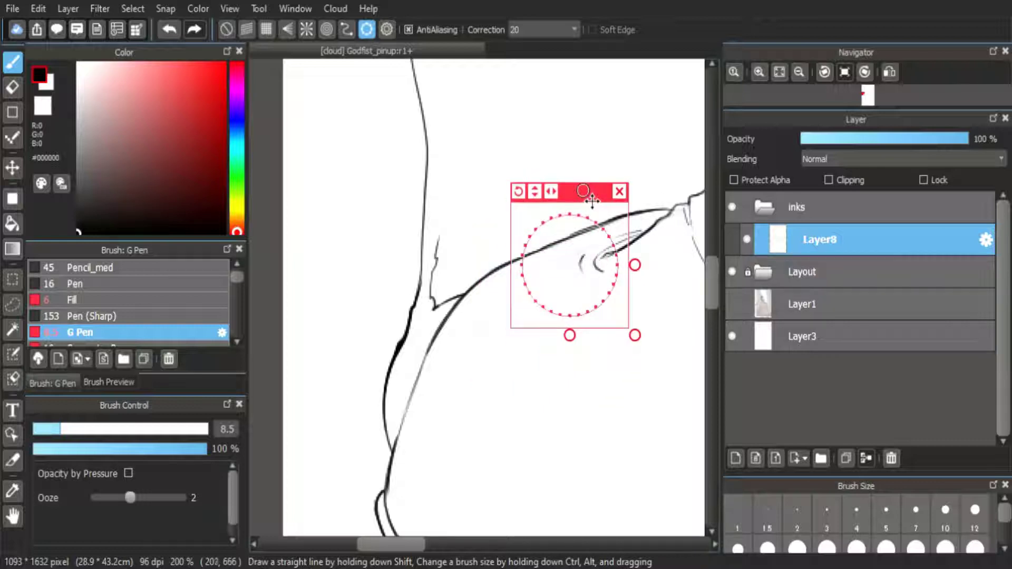
{"action": "left_click_drag", "start_coordinate": [619, 254], "coordinate": [621, 257]}
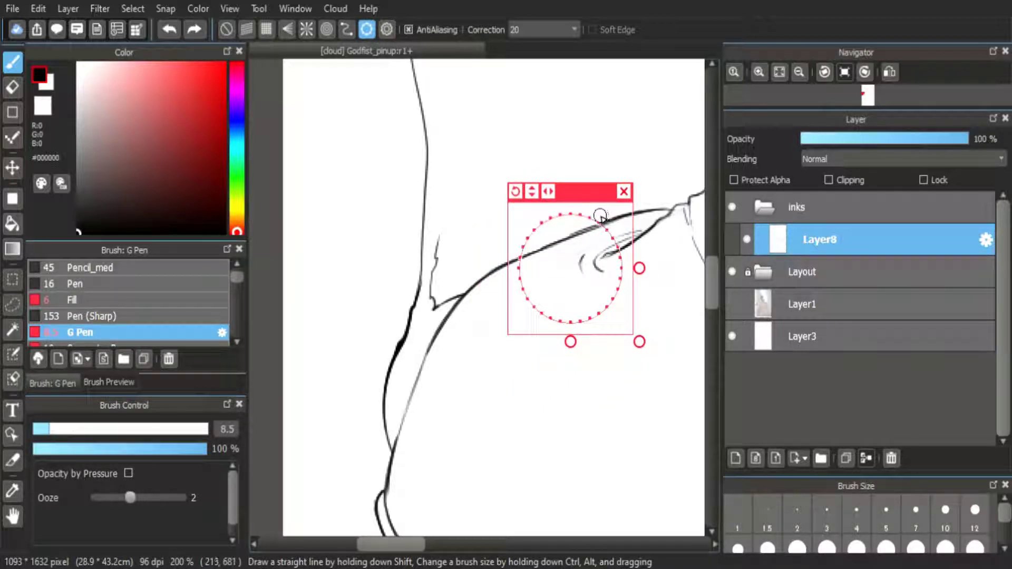
{"action": "key", "text": "Tab"}
{"action": "mouse_move", "coordinate": [557, 254]}
{"action": "left_mouse_down"}
{"action": "mouse_move", "coordinate": [570, 228]}
{"action": "mouse_move", "coordinate": [639, 231]}
{"action": "left_mouse_up"}
Move the ellipse guide to the right shoulder pad and ink a matching dome arc on its upper edge
{"action": "left_click_drag", "start_coordinate": [619, 193], "coordinate": [802, 163]}
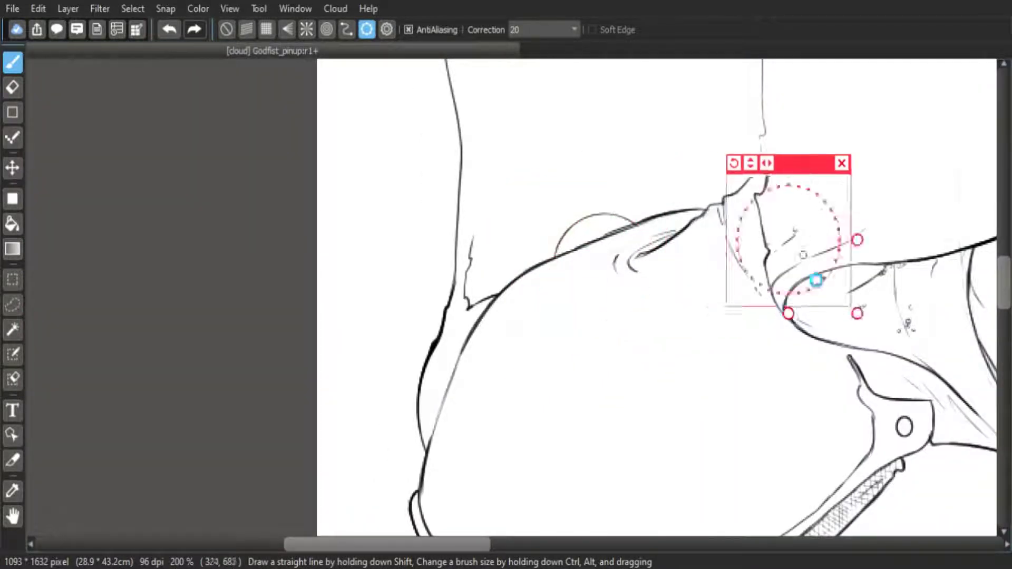
{"action": "left_click_drag", "start_coordinate": [815, 280], "coordinate": [317, 302]}
{"action": "left_click_drag", "start_coordinate": [304, 191], "coordinate": [851, 180]}
{"action": "left_click_drag", "start_coordinate": [926, 340], "coordinate": [421, 338]}
Ink three small ovals on the inner part of the right shoulder pad using small ellipse guides
{"action": "mouse_move", "coordinate": [398, 181]}
{"action": "left_mouse_down"}
{"action": "mouse_move", "coordinate": [682, 191]}
{"action": "mouse_move", "coordinate": [676, 203]}
{"action": "mouse_move", "coordinate": [715, 138]}
{"action": "mouse_move", "coordinate": [505, 345]}
{"action": "left_mouse_up"}
{"action": "left_click_drag", "start_coordinate": [547, 493], "coordinate": [529, 416]}
{"action": "left_click_drag", "start_coordinate": [539, 371], "coordinate": [673, 142]}
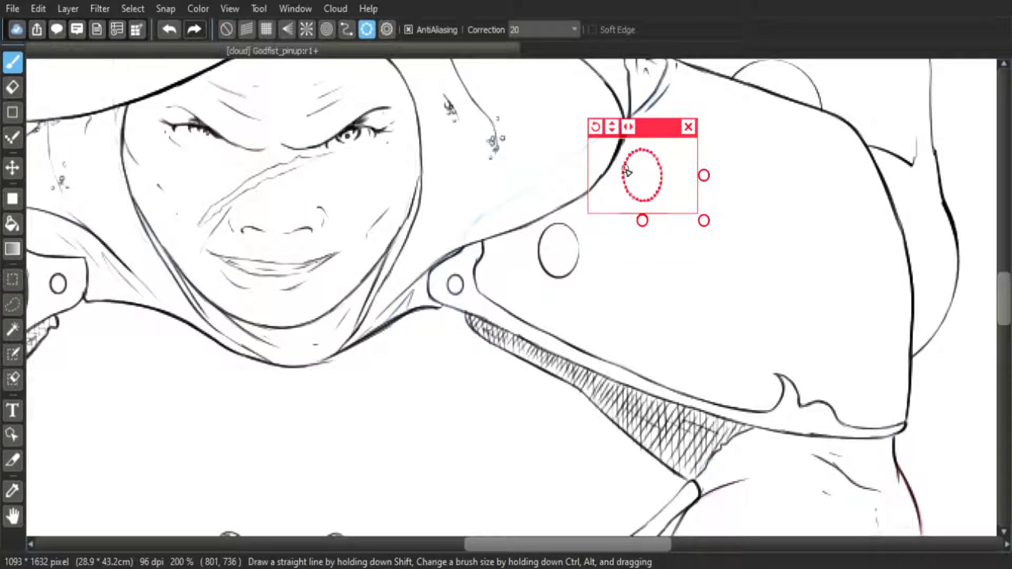
{"action": "left_click", "coordinate": [689, 127]}
{"action": "left_click", "coordinate": [367, 30]}
{"action": "mouse_move", "coordinate": [662, 131]}
{"action": "left_mouse_down"}
{"action": "mouse_move", "coordinate": [666, 258]}
{"action": "mouse_move", "coordinate": [615, 250]}
{"action": "mouse_move", "coordinate": [671, 261]}
{"action": "left_mouse_up"}
{"action": "left_click_drag", "start_coordinate": [643, 336], "coordinate": [667, 327]}
{"action": "left_click_drag", "start_coordinate": [676, 263], "coordinate": [710, 252]}
{"action": "key", "text": "ctrl+z"}
{"action": "key", "text": "ctrl+z"}
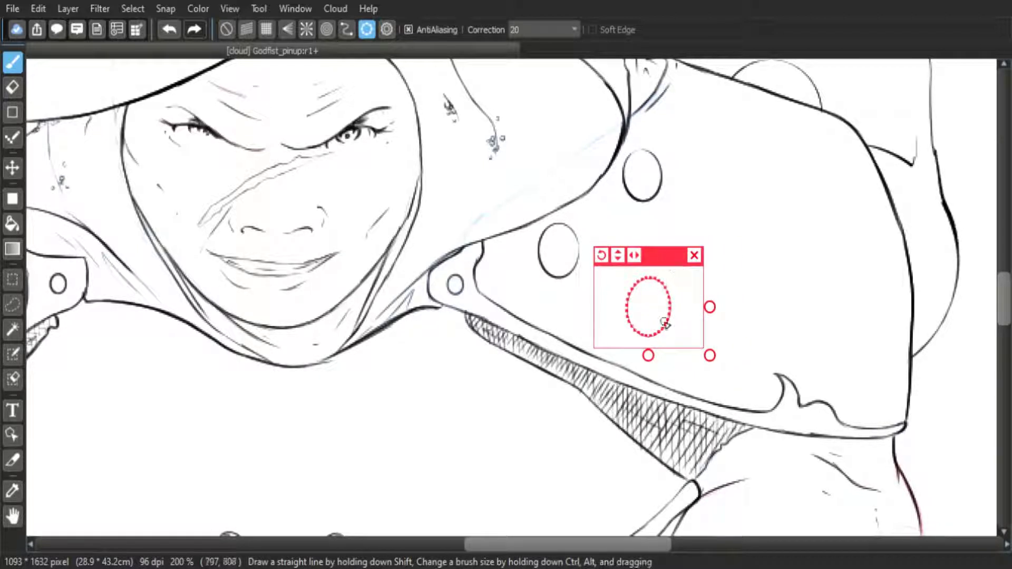
{"action": "left_click_drag", "start_coordinate": [635, 291], "coordinate": [649, 278]}
Enlarge and tilt the ellipse guide near the right shoulder pad's outer edge and ink a large oval along it
{"action": "mouse_move", "coordinate": [666, 258]}
{"action": "left_mouse_down"}
{"action": "mouse_move", "coordinate": [760, 162]}
{"action": "mouse_move", "coordinate": [717, 148]}
{"action": "left_mouse_up"}
{"action": "left_click_drag", "start_coordinate": [760, 244], "coordinate": [870, 337]}
{"action": "left_click_drag", "start_coordinate": [635, 89], "coordinate": [613, 107]}
{"action": "left_click_drag", "start_coordinate": [682, 97], "coordinate": [800, 126]}
{"action": "left_click_drag", "start_coordinate": [900, 326], "coordinate": [936, 370]}
{"action": "left_click_drag", "start_coordinate": [914, 348], "coordinate": [841, 448]}
{"action": "left_click_drag", "start_coordinate": [753, 201], "coordinate": [742, 221]}
{"action": "left_click_drag", "start_coordinate": [849, 491], "coordinate": [841, 474]}
{"action": "left_click_drag", "start_coordinate": [749, 232], "coordinate": [763, 233]}
{"action": "left_click_drag", "start_coordinate": [853, 474], "coordinate": [851, 479]}
{"action": "left_click_drag", "start_coordinate": [777, 224], "coordinate": [777, 218]}
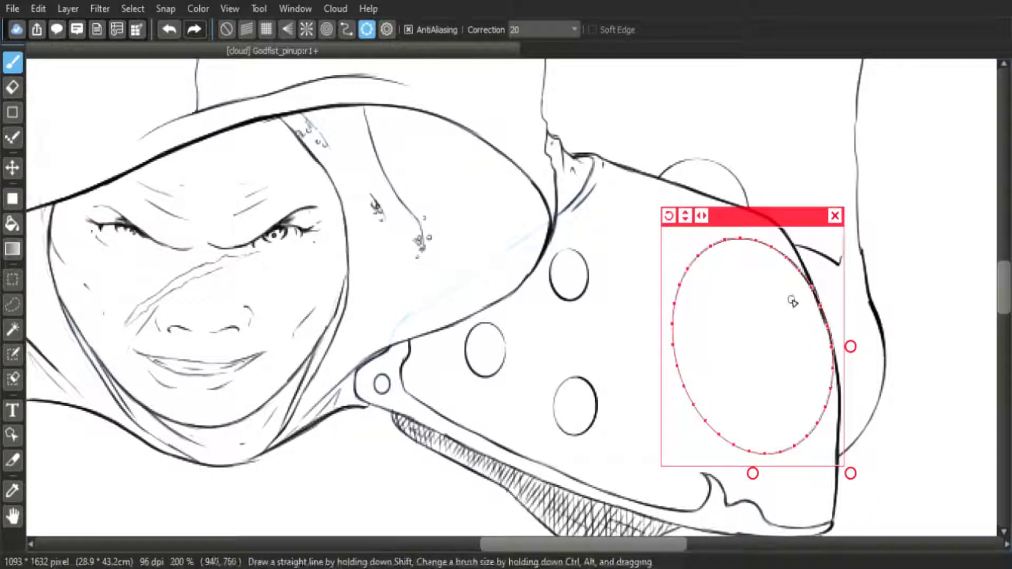
{"action": "left_click_drag", "start_coordinate": [815, 285], "coordinate": [700, 261]}
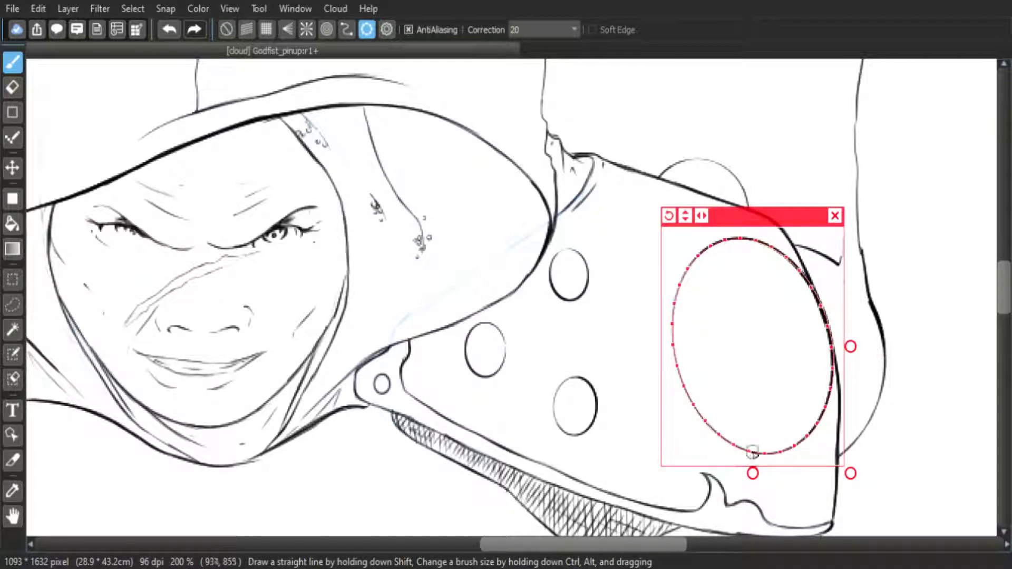
Fit the large ellipse guide to the left shoulder pad's outer side and ink a matching large oval
{"action": "scroll", "coordinate": [765, 216], "scroll_direction": "down", "scroll_amount": 4}
{"action": "left_click_drag", "start_coordinate": [765, 179], "coordinate": [479, 188]}
{"action": "left_click_drag", "start_coordinate": [422, 179], "coordinate": [452, 145]}
{"action": "scroll", "coordinate": [490, 224], "scroll_direction": "up", "scroll_amount": 3}
{"action": "left_click_drag", "start_coordinate": [504, 246], "coordinate": [489, 247]}
{"action": "mouse_move", "coordinate": [435, 172]}
{"action": "left_mouse_down"}
{"action": "mouse_move", "coordinate": [398, 172]}
{"action": "mouse_move", "coordinate": [448, 293]}
{"action": "mouse_move", "coordinate": [464, 199]}
{"action": "mouse_move", "coordinate": [438, 167]}
{"action": "left_mouse_up"}
{"action": "left_click", "coordinate": [473, 141]}
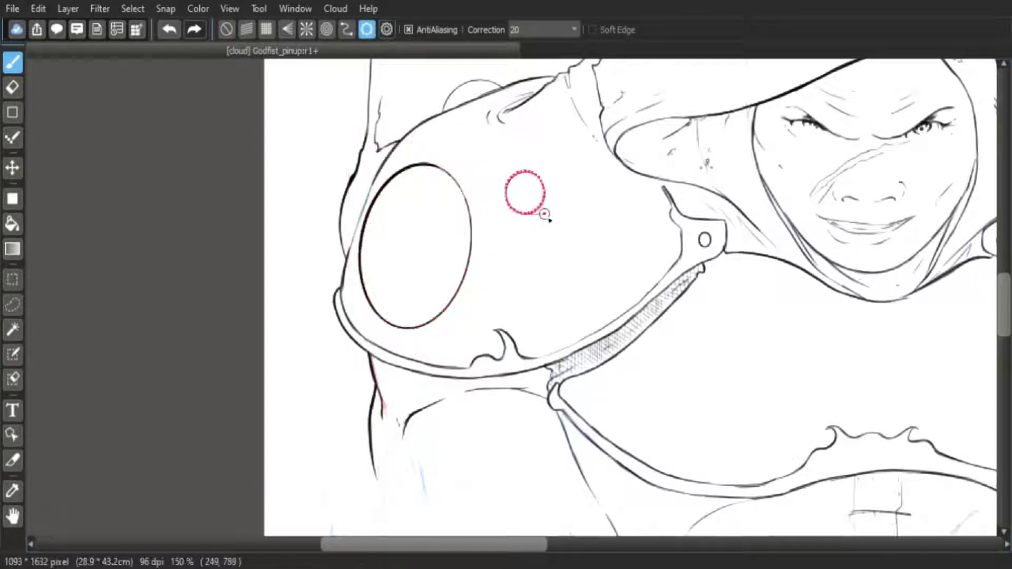
Ink three small ovals on the inner part of the left shoulder pad with a small ellipse guide, then remove the guide
{"action": "left_click", "coordinate": [522, 190]}
{"action": "left_click_drag", "start_coordinate": [583, 232], "coordinate": [585, 235]}
{"action": "left_click_drag", "start_coordinate": [582, 188], "coordinate": [579, 188]}
{"action": "left_click_drag", "start_coordinate": [473, 139], "coordinate": [510, 177]}
{"action": "mouse_move", "coordinate": [552, 152]}
{"action": "left_mouse_down"}
{"action": "mouse_move", "coordinate": [629, 201]}
{"action": "mouse_move", "coordinate": [602, 214]}
{"action": "left_mouse_up"}
{"action": "mouse_move", "coordinate": [625, 195]}
{"action": "left_mouse_down"}
{"action": "mouse_move", "coordinate": [589, 189]}
{"action": "mouse_move", "coordinate": [588, 214]}
{"action": "mouse_move", "coordinate": [561, 250]}
{"action": "left_mouse_up"}
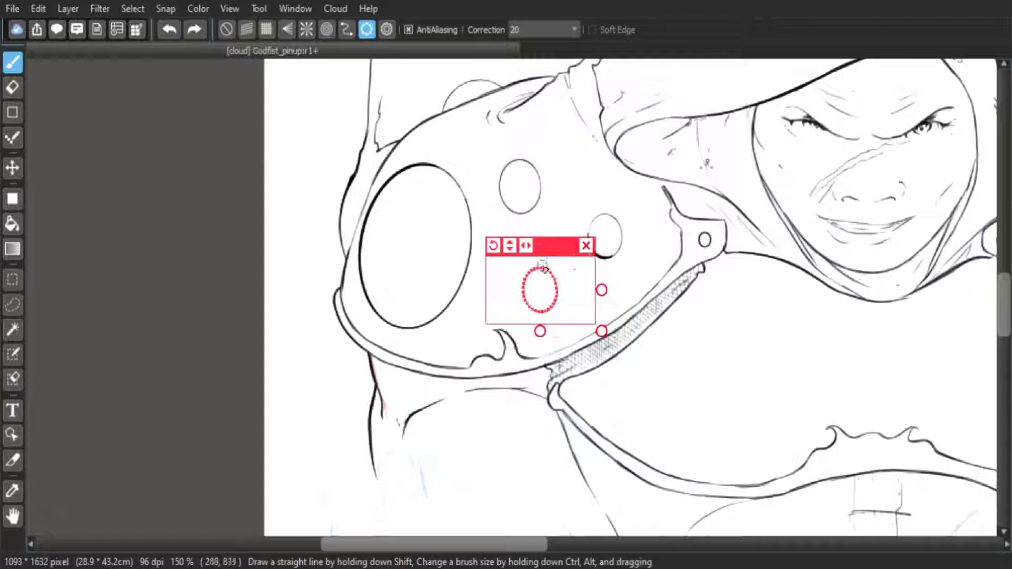
{"action": "left_click", "coordinate": [586, 246]}
Ink a long edge line from the fold atop the left shoulder pad to the hat's lower edge
{"action": "scroll", "coordinate": [708, 314], "scroll_direction": "down", "scroll_amount": 3}
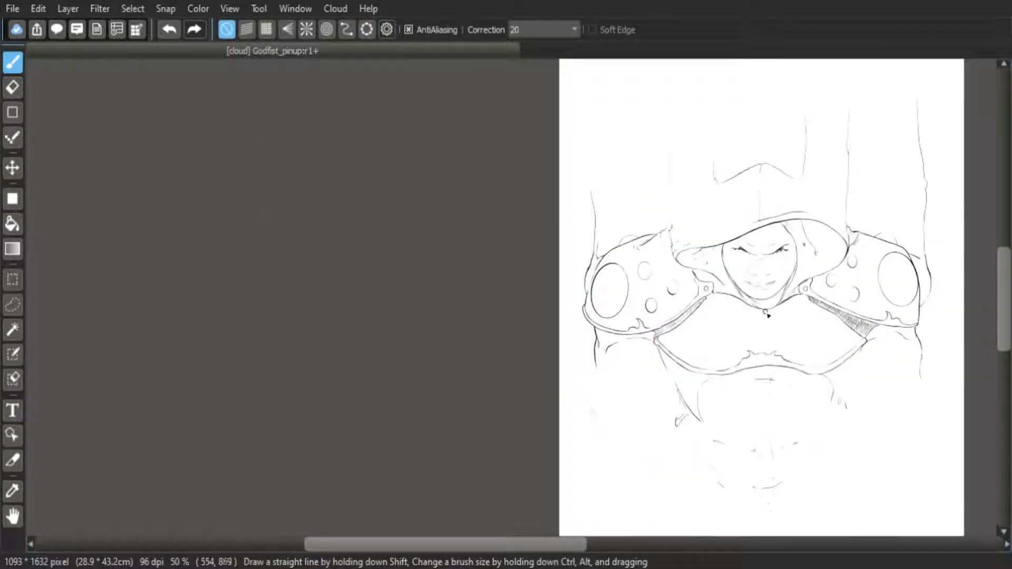
{"action": "scroll", "coordinate": [660, 274], "scroll_direction": "up", "scroll_amount": 4}
{"action": "key", "text": "Down"}
{"action": "left_click_drag", "start_coordinate": [567, 253], "coordinate": [771, 222]}
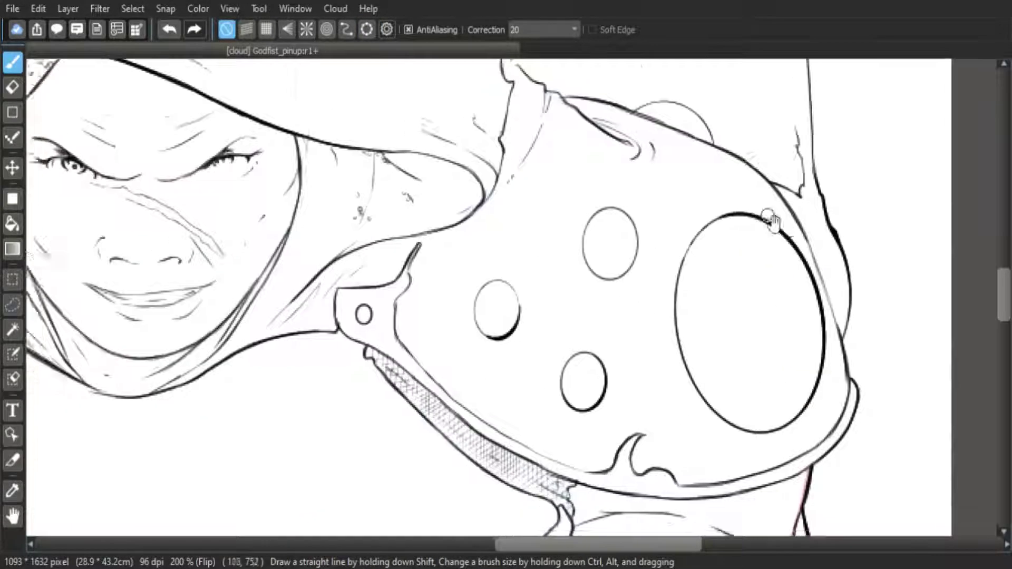
{"action": "key", "text": "Left"}
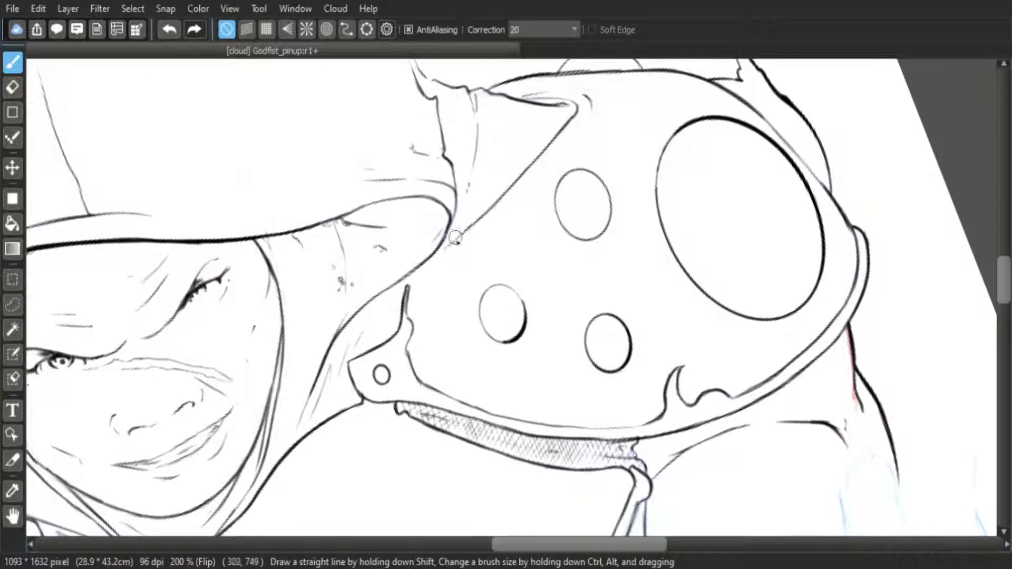
{"action": "key", "text": "Up"}
Examine the inked face, shoulder pads and chest band as a whole
{"action": "scroll", "coordinate": [603, 271], "scroll_direction": "down", "scroll_amount": 2}
{"action": "scroll", "coordinate": [649, 280], "scroll_direction": "up", "scroll_amount": 2}
{"action": "left_click_drag", "start_coordinate": [954, 190], "coordinate": [773, 213]}
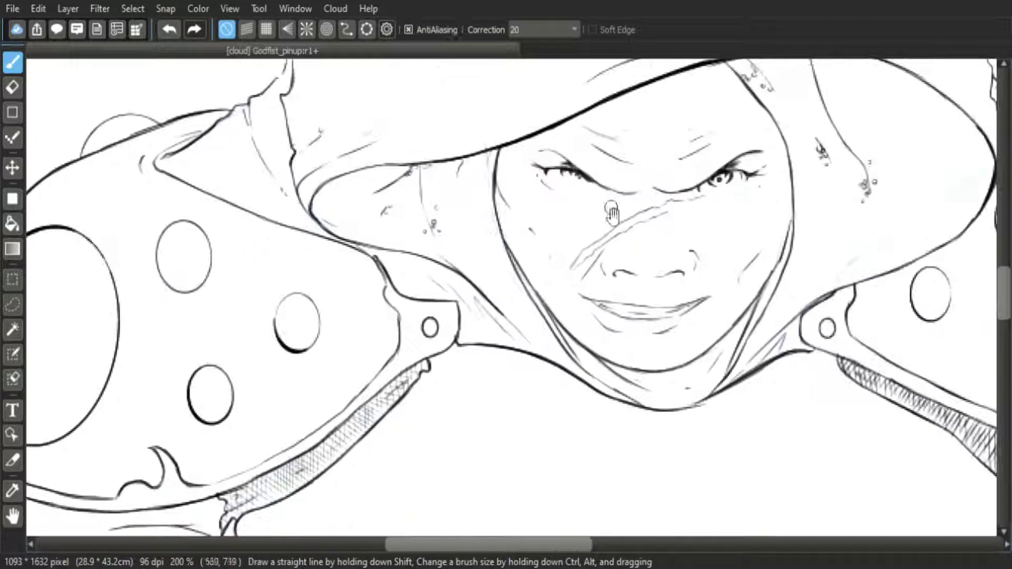
{"action": "scroll", "coordinate": [479, 176], "scroll_direction": "up", "scroll_amount": 2}
{"action": "scroll", "coordinate": [570, 249], "scroll_direction": "down", "scroll_amount": 5}
{"action": "scroll", "coordinate": [612, 314], "scroll_direction": "up", "scroll_amount": 2}
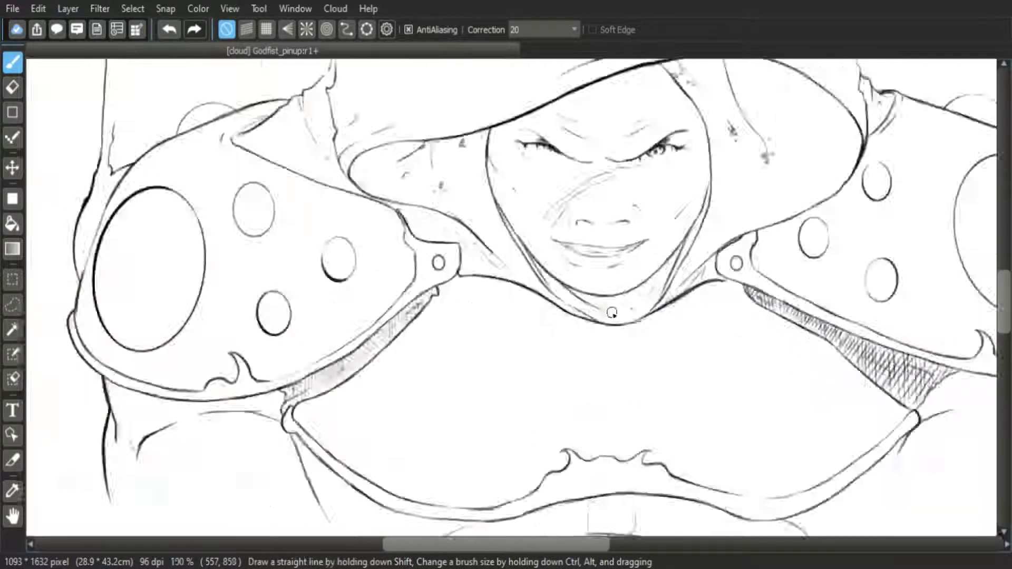
{"action": "scroll", "coordinate": [610, 315], "scroll_direction": "down", "scroll_amount": 2}
{"action": "scroll", "coordinate": [432, 108], "scroll_direction": "up", "scroll_amount": 3}
Ink the jagged upper end of the left arm line and the ragged line fragment further above it
{"action": "left_click_drag", "start_coordinate": [422, 113], "coordinate": [639, 250]}
{"action": "left_click_drag", "start_coordinate": [503, 265], "coordinate": [501, 279]}
{"action": "scroll", "coordinate": [505, 258], "scroll_direction": "up", "scroll_amount": 3}
{"action": "left_click_drag", "start_coordinate": [533, 170], "coordinate": [540, 236]}
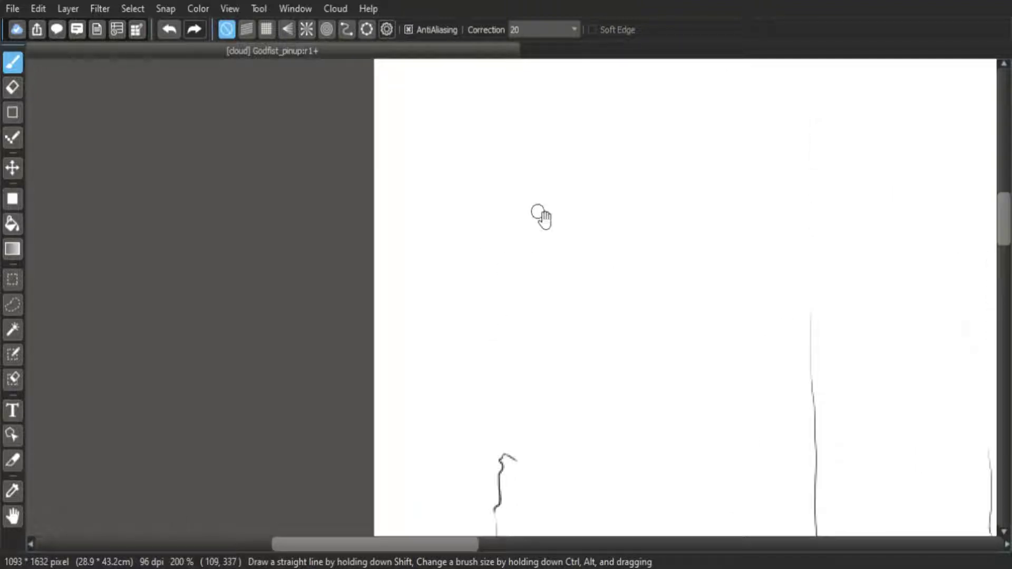
{"action": "scroll", "coordinate": [601, 218], "scroll_direction": "up", "scroll_amount": 2}
{"action": "mouse_move", "coordinate": [440, 263]}
{"action": "left_mouse_down"}
{"action": "mouse_move", "coordinate": [527, 215]}
{"action": "mouse_move", "coordinate": [608, 241]}
{"action": "left_mouse_up"}
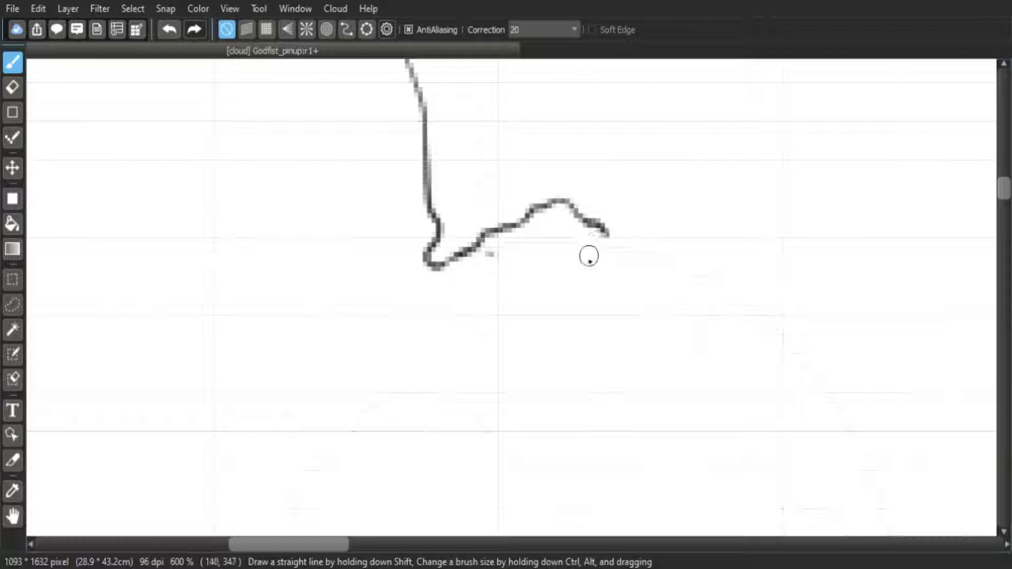
Ink the wavy continent and island outlines of the globe above the left arm
{"action": "mouse_move", "coordinate": [406, 259]}
{"action": "left_mouse_down"}
{"action": "mouse_move", "coordinate": [448, 301]}
{"action": "mouse_move", "coordinate": [707, 307]}
{"action": "left_mouse_up"}
{"action": "left_click_drag", "start_coordinate": [459, 297], "coordinate": [706, 309]}
{"action": "mouse_move", "coordinate": [696, 285]}
{"action": "left_mouse_down"}
{"action": "mouse_move", "coordinate": [658, 221]}
{"action": "mouse_move", "coordinate": [559, 335]}
{"action": "mouse_move", "coordinate": [592, 283]}
{"action": "mouse_move", "coordinate": [727, 373]}
{"action": "mouse_move", "coordinate": [793, 443]}
{"action": "left_mouse_up"}
{"action": "left_click_drag", "start_coordinate": [485, 273], "coordinate": [554, 111]}
{"action": "mouse_move", "coordinate": [676, 311]}
{"action": "left_mouse_down"}
{"action": "mouse_move", "coordinate": [654, 357]}
{"action": "mouse_move", "coordinate": [680, 315]}
{"action": "left_mouse_up"}
{"action": "left_click_drag", "start_coordinate": [680, 316], "coordinate": [630, 201]}
{"action": "mouse_move", "coordinate": [776, 228]}
{"action": "left_mouse_down"}
{"action": "mouse_move", "coordinate": [619, 411]}
{"action": "mouse_move", "coordinate": [780, 229]}
{"action": "left_mouse_up"}
{"action": "scroll", "coordinate": [779, 229], "scroll_direction": "down", "scroll_amount": 4}
{"action": "mouse_move", "coordinate": [517, 286]}
{"action": "left_mouse_down"}
{"action": "mouse_move", "coordinate": [537, 264]}
{"action": "mouse_move", "coordinate": [747, 278]}
{"action": "left_mouse_up"}
{"action": "scroll", "coordinate": [640, 446], "scroll_direction": "up", "scroll_amount": 6}
{"action": "mouse_move", "coordinate": [559, 150]}
{"action": "left_mouse_down"}
{"action": "mouse_move", "coordinate": [475, 181]}
{"action": "mouse_move", "coordinate": [421, 260]}
{"action": "mouse_move", "coordinate": [511, 402]}
{"action": "mouse_move", "coordinate": [621, 219]}
{"action": "mouse_move", "coordinate": [635, 391]}
{"action": "left_mouse_up"}
{"action": "scroll", "coordinate": [635, 391], "scroll_direction": "down", "scroll_amount": 3}
{"action": "mouse_move", "coordinate": [622, 275]}
{"action": "left_mouse_down"}
{"action": "mouse_move", "coordinate": [555, 385]}
{"action": "mouse_move", "coordinate": [500, 308]}
{"action": "left_mouse_up"}
{"action": "left_click_drag", "start_coordinate": [562, 121], "coordinate": [546, 244]}
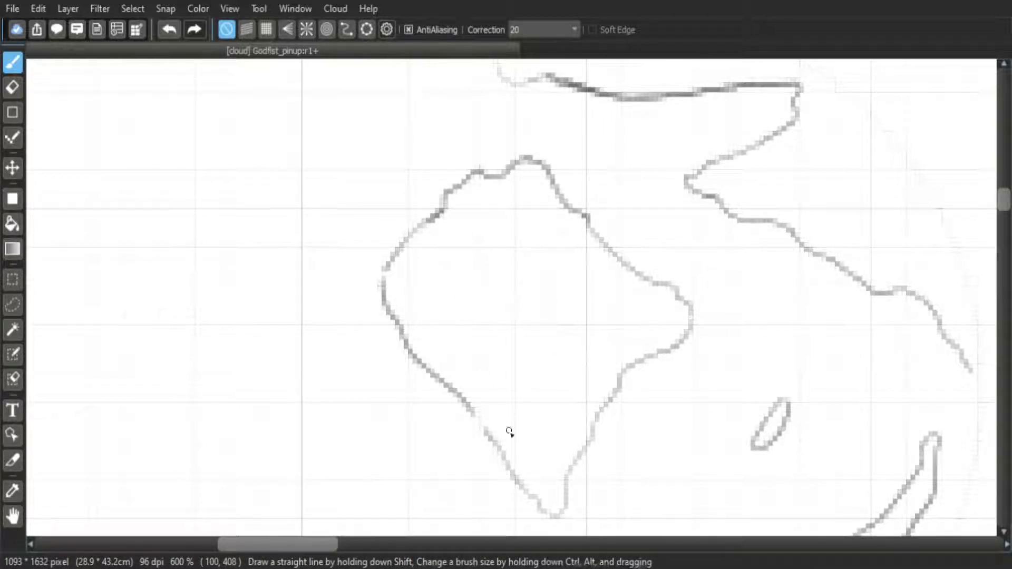
{"action": "scroll", "coordinate": [553, 376], "scroll_direction": "down", "scroll_amount": 4}
{"action": "scroll", "coordinate": [606, 346], "scroll_direction": "up", "scroll_amount": 4}
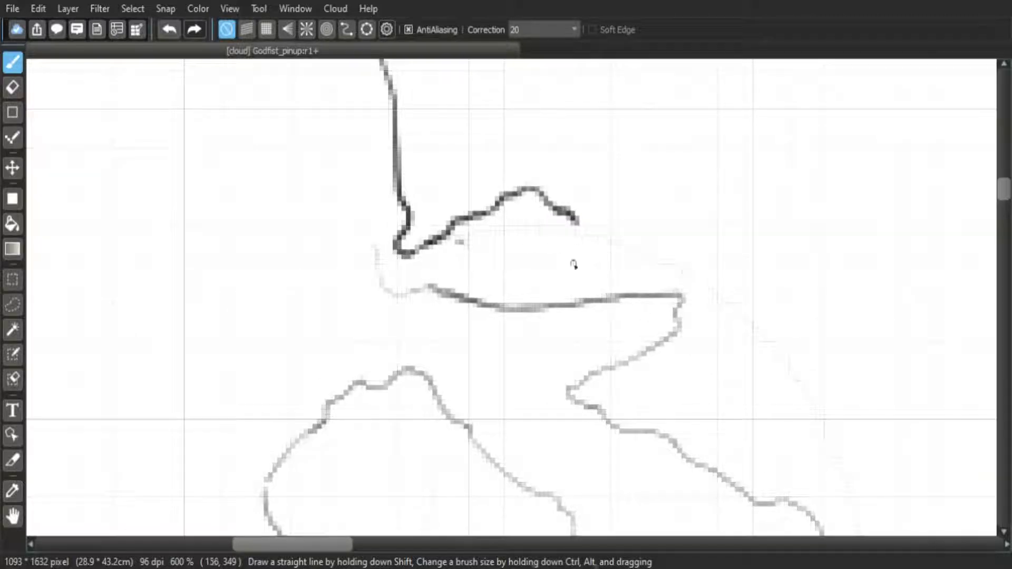
{"action": "left_click_drag", "start_coordinate": [653, 434], "coordinate": [500, 275]}
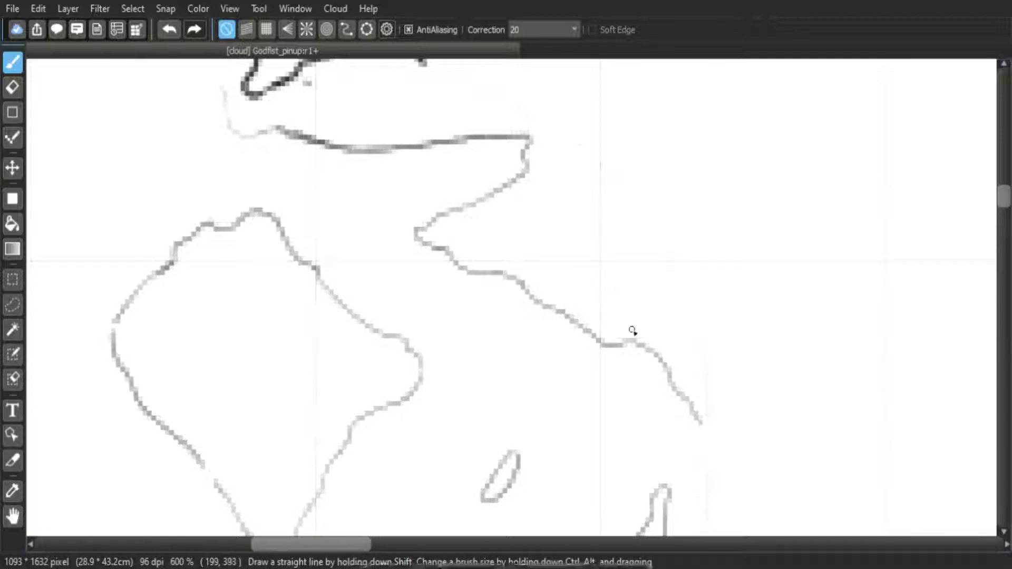
Fit a large circular ellipse guide around the continent outlines, aligned with the jagged line ends
{"action": "scroll", "coordinate": [633, 331], "scroll_direction": "down", "scroll_amount": 3}
{"action": "scroll", "coordinate": [606, 407], "scroll_direction": "down", "scroll_amount": 4}
{"action": "left_click", "coordinate": [367, 29]}
{"action": "left_click_drag", "start_coordinate": [635, 375], "coordinate": [666, 403]}
{"action": "left_click_drag", "start_coordinate": [612, 136], "coordinate": [612, 180]}
{"action": "left_click_drag", "start_coordinate": [682, 462], "coordinate": [678, 460]}
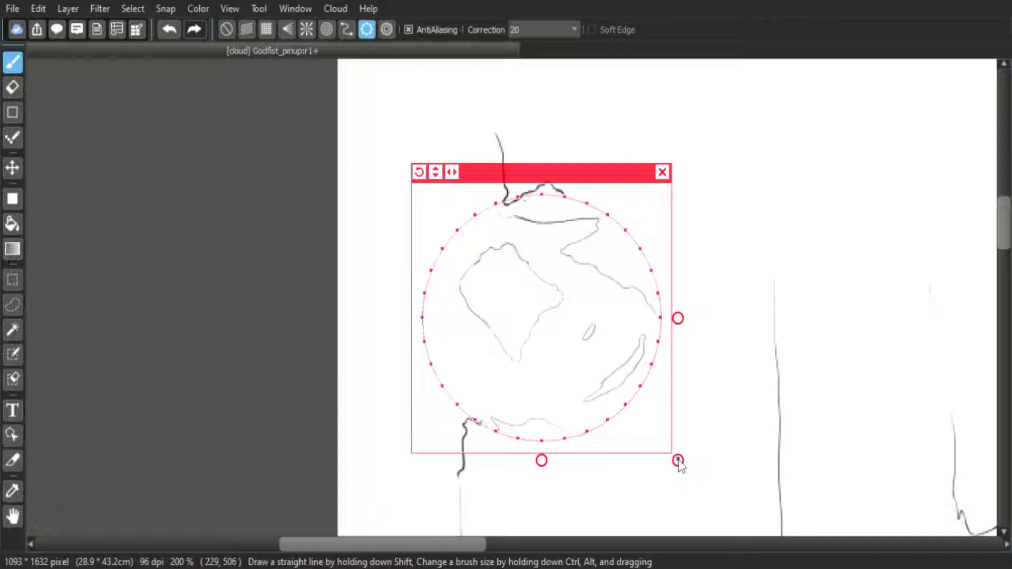
{"action": "key", "text": "Tab"}
{"action": "key", "text": "Tab"}
{"action": "scroll", "coordinate": [651, 296], "scroll_direction": "up", "scroll_amount": 2}
{"action": "left_click_drag", "start_coordinate": [440, 474], "coordinate": [509, 309]}
{"action": "scroll", "coordinate": [583, 255], "scroll_direction": "down", "scroll_amount": 1}
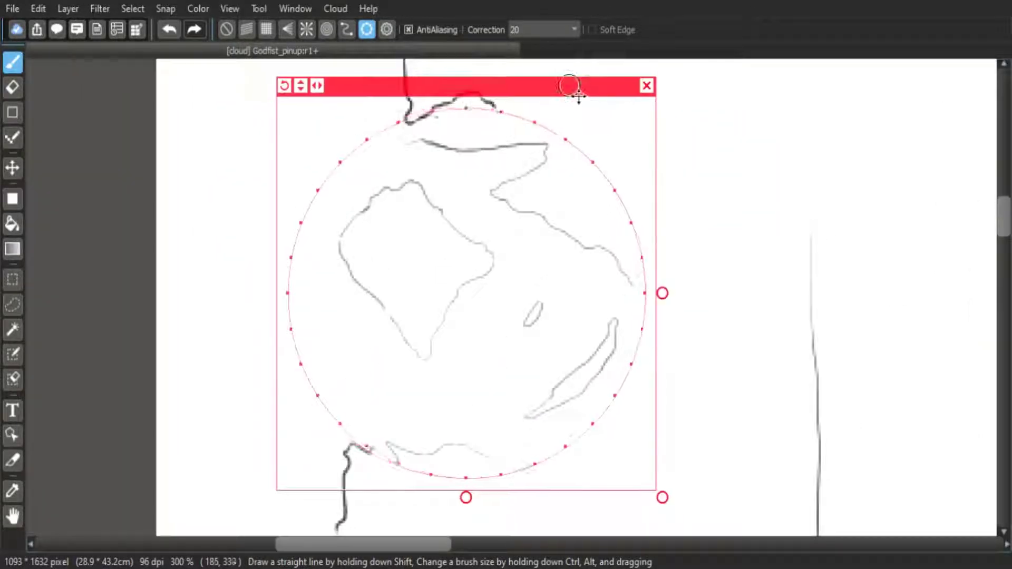
{"action": "left_click_drag", "start_coordinate": [666, 495], "coordinate": [664, 493]}
{"action": "left_click_drag", "start_coordinate": [570, 92], "coordinate": [572, 95]}
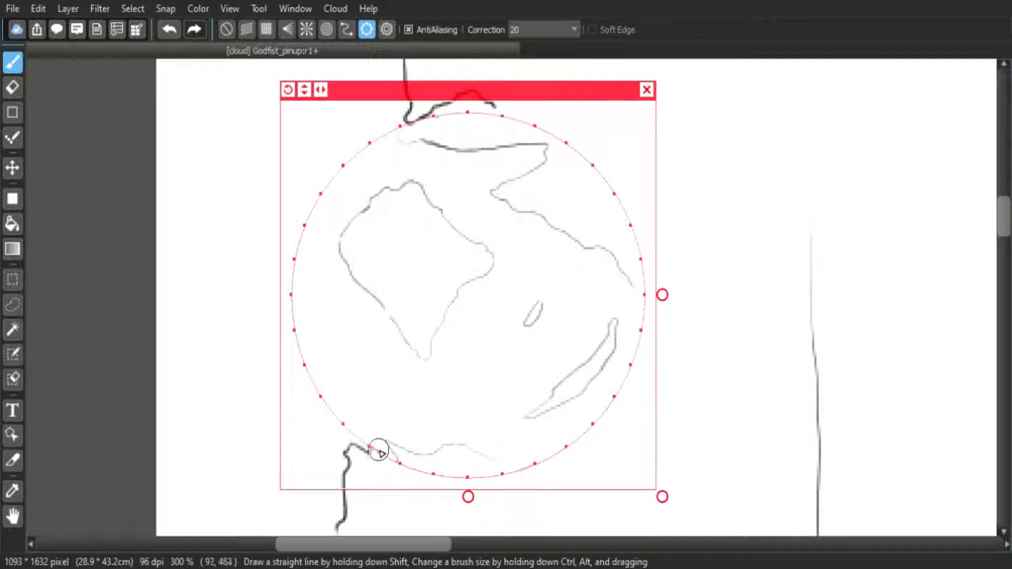
Ink the globe's lower and right-hand outline along the circular guide, then remove the guide
{"action": "mouse_move", "coordinate": [372, 449]}
{"action": "left_mouse_down"}
{"action": "mouse_move", "coordinate": [491, 479]}
{"action": "mouse_move", "coordinate": [564, 450]}
{"action": "left_mouse_up"}
{"action": "mouse_move", "coordinate": [536, 126]}
{"action": "left_mouse_down"}
{"action": "mouse_move", "coordinate": [633, 226]}
{"action": "mouse_move", "coordinate": [567, 447]}
{"action": "left_mouse_up"}
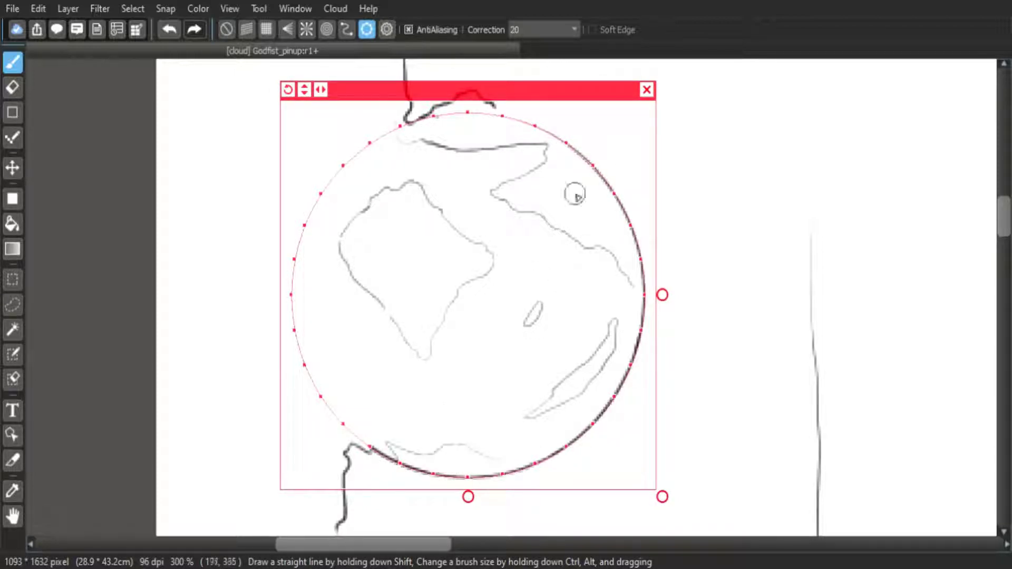
{"action": "left_click", "coordinate": [647, 90]}
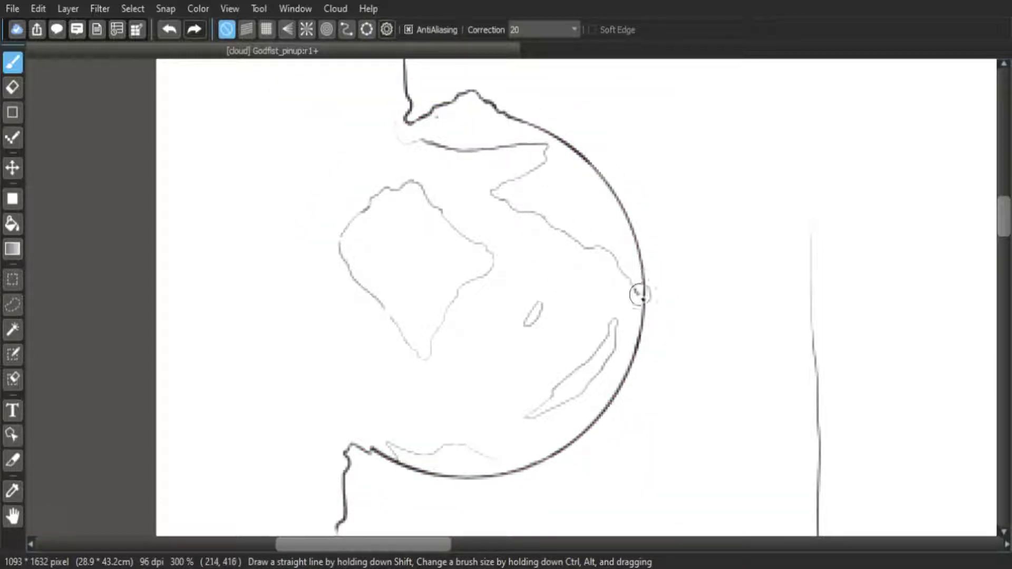
Redraw the end of the continent's coastline so it meets the globe's right-hand outline
{"action": "key", "text": "ctrl+z"}
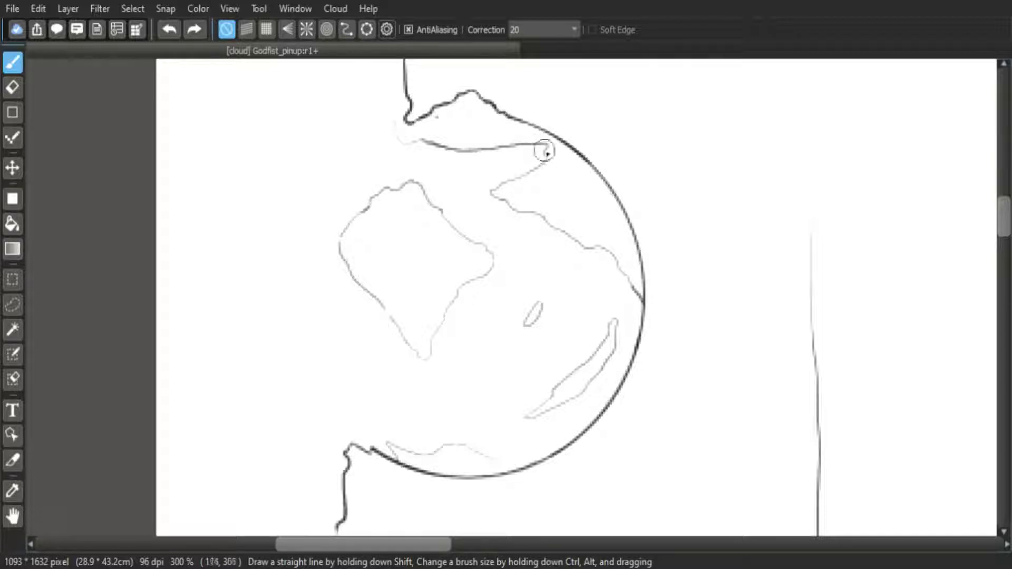
{"action": "scroll", "coordinate": [544, 152], "scroll_direction": "down", "scroll_amount": 6}
{"action": "scroll", "coordinate": [514, 131], "scroll_direction": "up", "scroll_amount": 3}
{"action": "left_click_drag", "start_coordinate": [487, 77], "coordinate": [571, 216]}
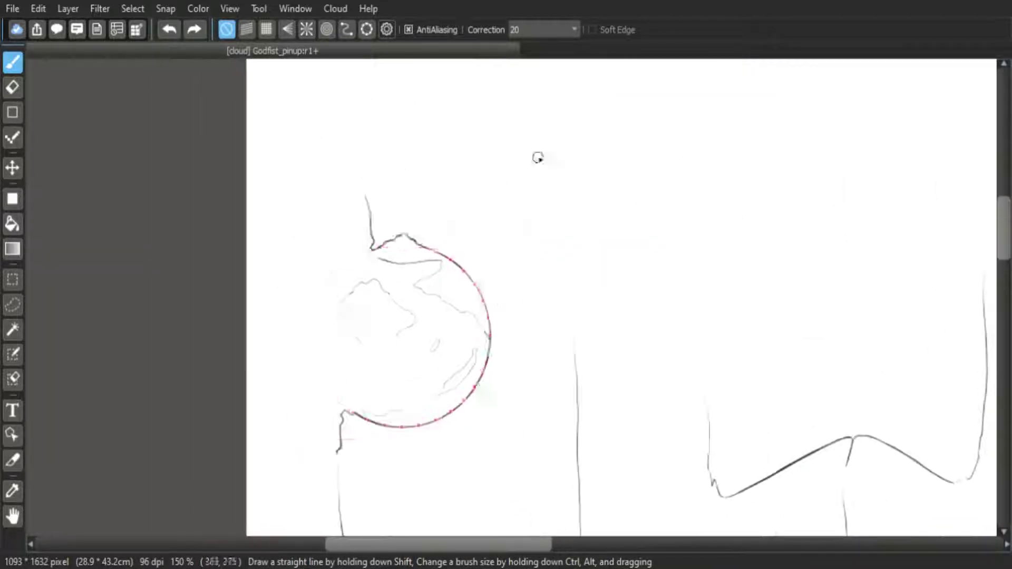
Place a small circular ellipse guide above and right of the globe and ink a small circle with its right half filled black
{"action": "left_click", "coordinate": [367, 29]}
{"action": "left_click_drag", "start_coordinate": [506, 446], "coordinate": [507, 159]}
{"action": "left_click_drag", "start_coordinate": [545, 215], "coordinate": [545, 216]}
{"action": "left_click_drag", "start_coordinate": [481, 186], "coordinate": [484, 183]}
{"action": "left_click", "coordinate": [530, 160]}
{"action": "scroll", "coordinate": [520, 184], "scroll_direction": "up", "scroll_amount": 3}
{"action": "key", "text": "ctrl+z"}
{"action": "left_click", "coordinate": [368, 29]}
{"action": "key", "text": "ctrl+e"}
{"action": "key", "text": "ctrl+e"}
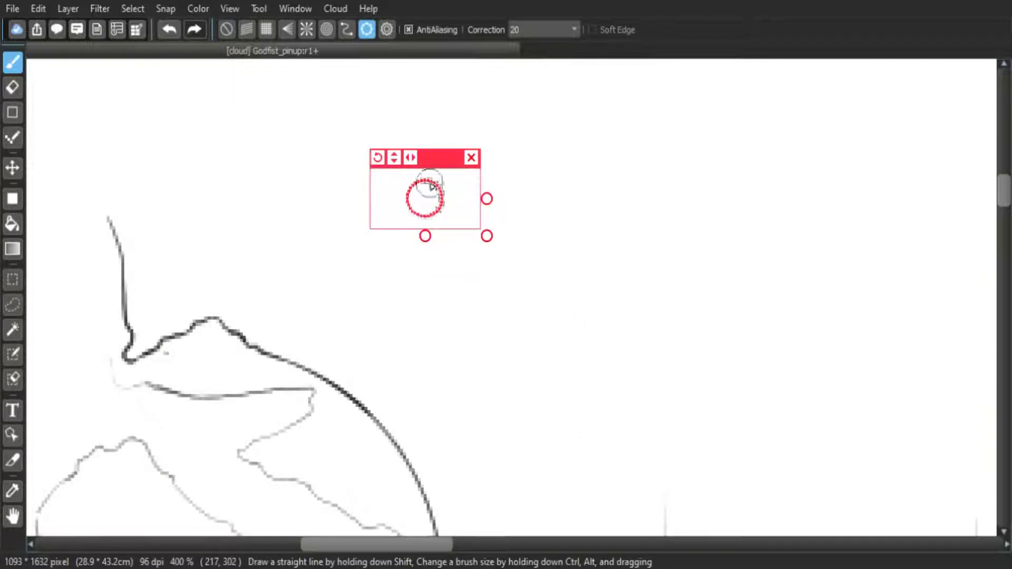
{"action": "key", "text": "ctrl+e"}
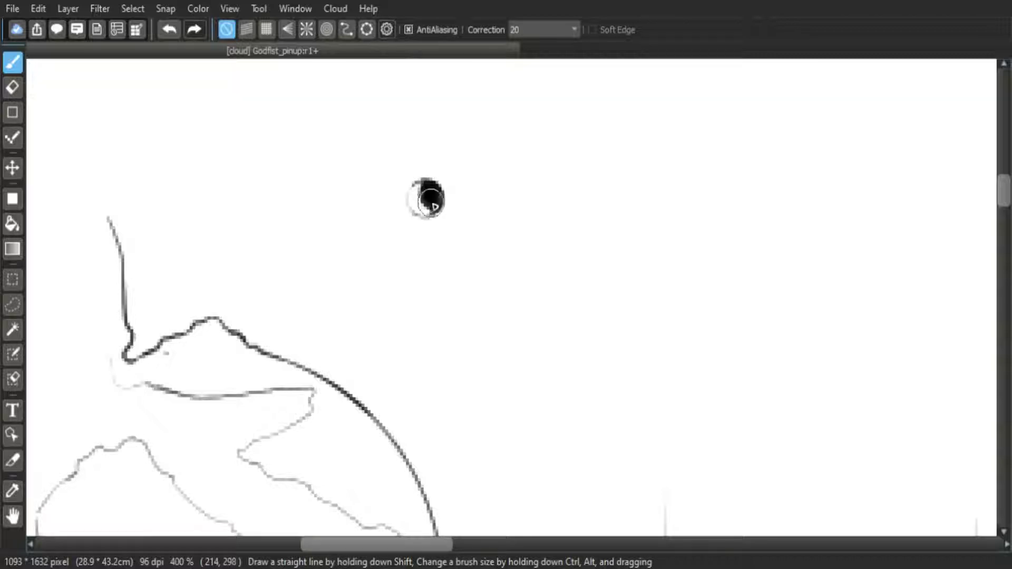
{"action": "scroll", "coordinate": [615, 260], "scroll_direction": "down", "scroll_amount": 3}
{"action": "scroll", "coordinate": [484, 186], "scroll_direction": "up", "scroll_amount": 2}
{"action": "scroll", "coordinate": [615, 274], "scroll_direction": "down", "scroll_amount": 2}
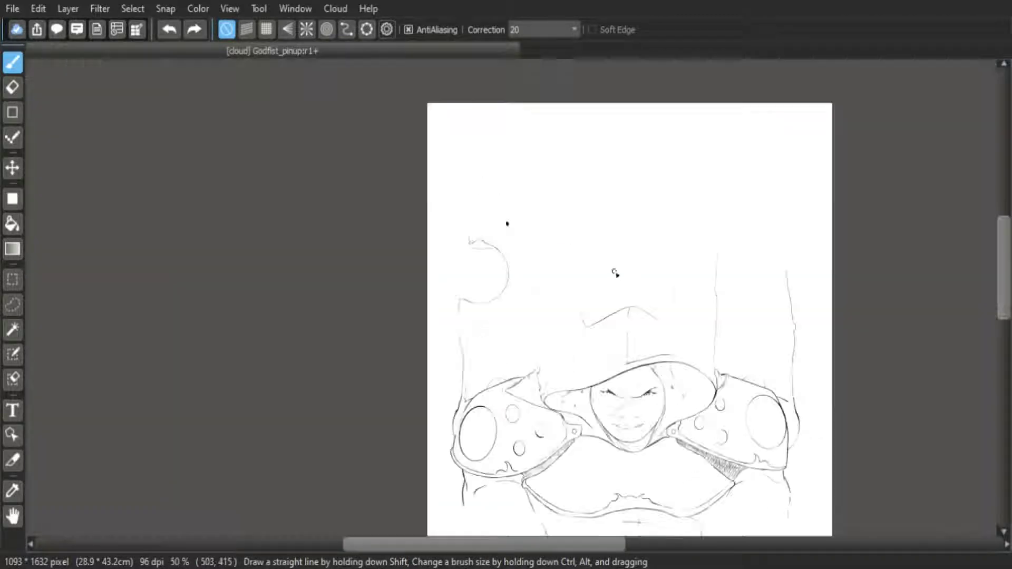
Touch up the small circle's shaded edge in white at brush size 2.5 along the ellipse guide, then remove the guide
{"action": "key", "text": "ctrl+e"}
{"action": "scroll", "coordinate": [413, 179], "scroll_direction": "up", "scroll_amount": 6}
{"action": "key", "text": "Tab"}
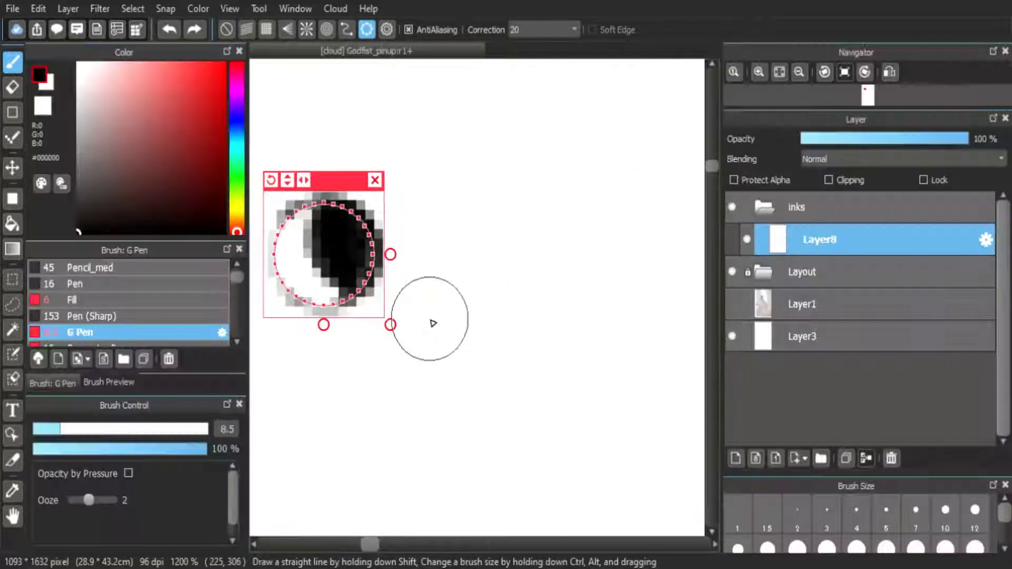
{"action": "left_click", "coordinate": [228, 429]}
{"action": "type", "text": "1"}
{"action": "left_click_drag", "start_coordinate": [332, 204], "coordinate": [365, 285]}
{"action": "left_click_drag", "start_coordinate": [349, 181], "coordinate": [347, 182]}
{"action": "key", "text": "bracketright"}
{"action": "key", "text": "bracketright"}
{"action": "key", "text": "bracketright"}
{"action": "key", "text": "ctrl+z"}
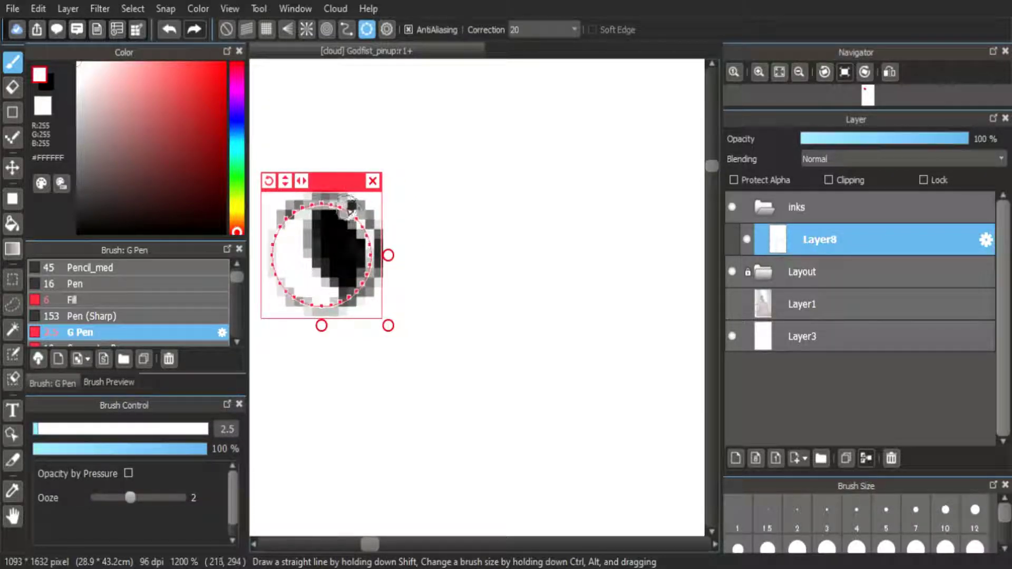
{"action": "left_click", "coordinate": [373, 181]}
Switch back to black ink with a larger brush and start inking the side line at the torso's lower left
{"action": "scroll", "coordinate": [518, 234], "scroll_direction": "down", "scroll_amount": 7}
{"action": "left_click_drag", "start_coordinate": [604, 304], "coordinate": [536, 165]}
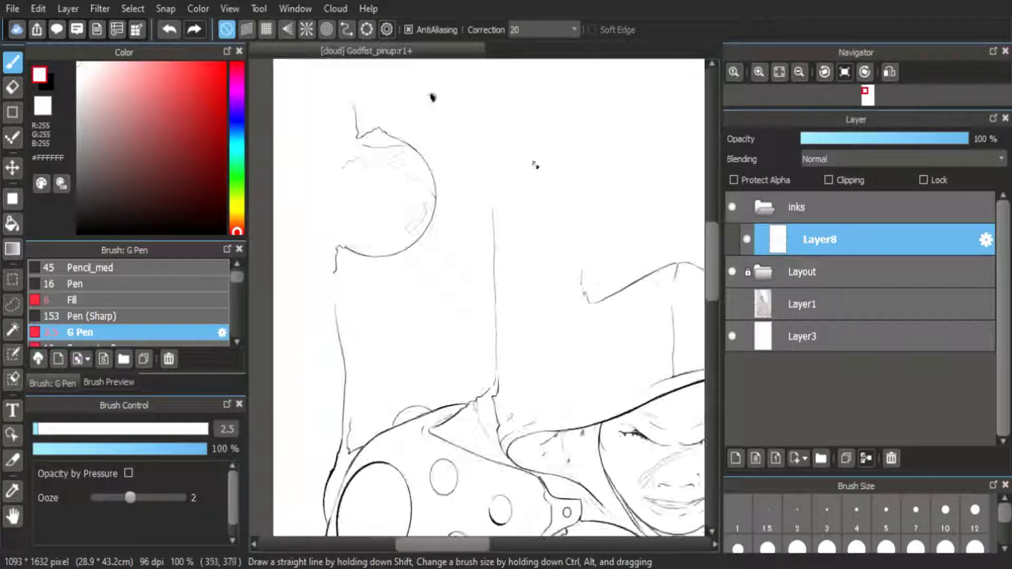
{"action": "left_click_drag", "start_coordinate": [591, 330], "coordinate": [542, 237]}
{"action": "scroll", "coordinate": [575, 311], "scroll_direction": "down", "scroll_amount": 2}
{"action": "left_click_drag", "start_coordinate": [573, 395], "coordinate": [538, 221]}
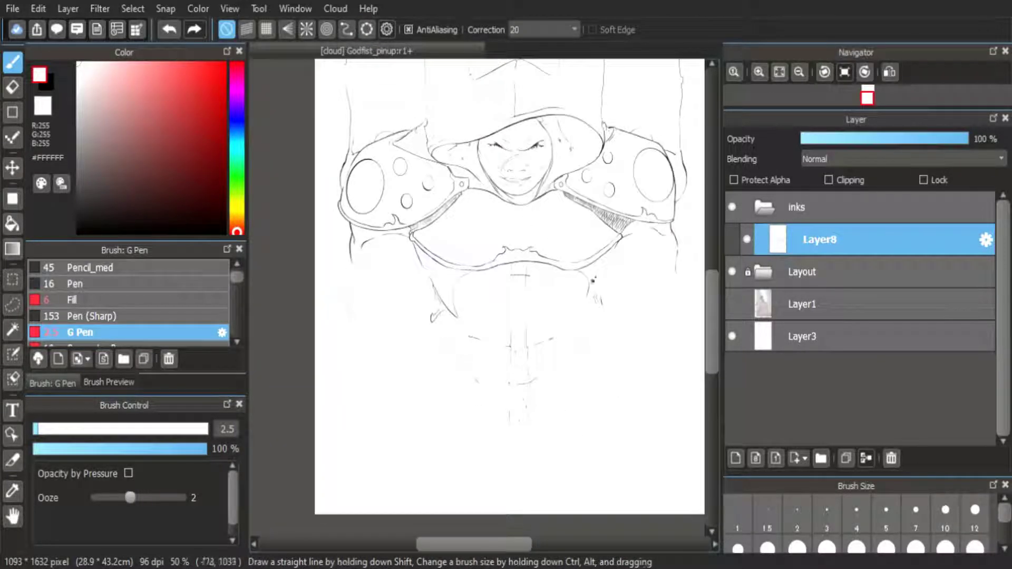
{"action": "key", "text": "x"}
{"action": "left_click", "coordinate": [58, 430]}
{"action": "scroll", "coordinate": [442, 326], "scroll_direction": "up", "scroll_amount": 5}
{"action": "left_click_drag", "start_coordinate": [414, 264], "coordinate": [481, 114]}
{"action": "key", "text": "Tab"}
{"action": "mouse_move", "coordinate": [468, 149]}
{"action": "left_mouse_down"}
{"action": "mouse_move", "coordinate": [438, 188]}
{"action": "mouse_move", "coordinate": [452, 268]}
{"action": "left_mouse_up"}
{"action": "left_click_drag", "start_coordinate": [460, 294], "coordinate": [477, 346]}
{"action": "key", "text": "ctrl+z"}
Ink the long side line at the torso's lower left and the second line running down beside it
{"action": "mouse_move", "coordinate": [432, 200]}
{"action": "left_mouse_down"}
{"action": "mouse_move", "coordinate": [410, 274]}
{"action": "mouse_move", "coordinate": [431, 194]}
{"action": "left_mouse_up"}
{"action": "left_click_drag", "start_coordinate": [442, 151], "coordinate": [371, 418]}
{"action": "left_click_drag", "start_coordinate": [386, 445], "coordinate": [486, 186]}
{"action": "mouse_move", "coordinate": [471, 161]}
{"action": "left_mouse_down"}
{"action": "mouse_move", "coordinate": [362, 454]}
{"action": "mouse_move", "coordinate": [457, 386]}
{"action": "left_mouse_up"}
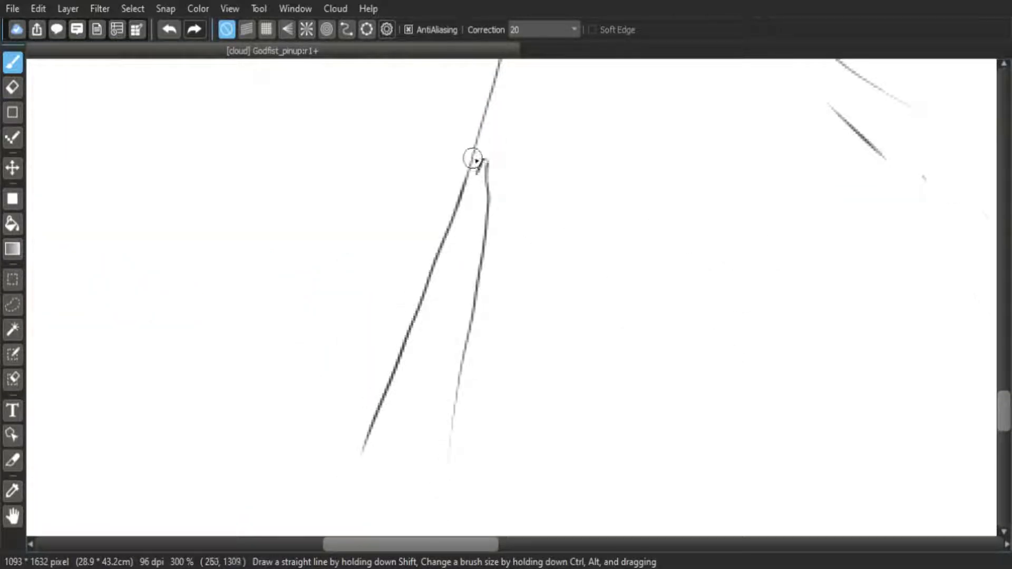
{"action": "scroll", "coordinate": [473, 159], "scroll_direction": "down", "scroll_amount": 3}
{"action": "left_click_drag", "start_coordinate": [501, 151], "coordinate": [448, 475]}
{"action": "left_click_drag", "start_coordinate": [453, 169], "coordinate": [410, 308]}
{"action": "key", "text": "ctrl+z"}
{"action": "left_click_drag", "start_coordinate": [484, 99], "coordinate": [429, 217]}
Ink the diagonal hip crease line at the lower left of the abdomen
{"action": "left_click_drag", "start_coordinate": [500, 137], "coordinate": [118, 465]}
{"action": "left_click_drag", "start_coordinate": [198, 180], "coordinate": [260, 368]}
{"action": "mouse_move", "coordinate": [284, 394]}
{"action": "left_mouse_down"}
{"action": "mouse_move", "coordinate": [224, 226]}
{"action": "mouse_move", "coordinate": [353, 413]}
{"action": "left_mouse_up"}
{"action": "mouse_move", "coordinate": [569, 466]}
{"action": "left_mouse_down"}
{"action": "mouse_move", "coordinate": [535, 420]}
{"action": "mouse_move", "coordinate": [253, 400]}
{"action": "left_mouse_up"}
{"action": "left_click_drag", "start_coordinate": [780, 131], "coordinate": [527, 420]}
Ink the torso's right side line down toward the hip, redrawing its lower stretch
{"action": "mouse_move", "coordinate": [616, 69]}
{"action": "left_mouse_down"}
{"action": "mouse_move", "coordinate": [608, 310]}
{"action": "mouse_move", "coordinate": [601, 158]}
{"action": "left_mouse_up"}
{"action": "left_click_drag", "start_coordinate": [609, 169], "coordinate": [627, 266]}
{"action": "left_click_drag", "start_coordinate": [641, 330], "coordinate": [619, 205]}
{"action": "mouse_move", "coordinate": [603, 140]}
{"action": "left_mouse_down"}
{"action": "mouse_move", "coordinate": [684, 488]}
{"action": "mouse_move", "coordinate": [665, 253]}
{"action": "left_mouse_up"}
{"action": "scroll", "coordinate": [665, 253], "scroll_direction": "down", "scroll_amount": 4}
{"action": "scroll", "coordinate": [676, 244], "scroll_direction": "up", "scroll_amount": 2}
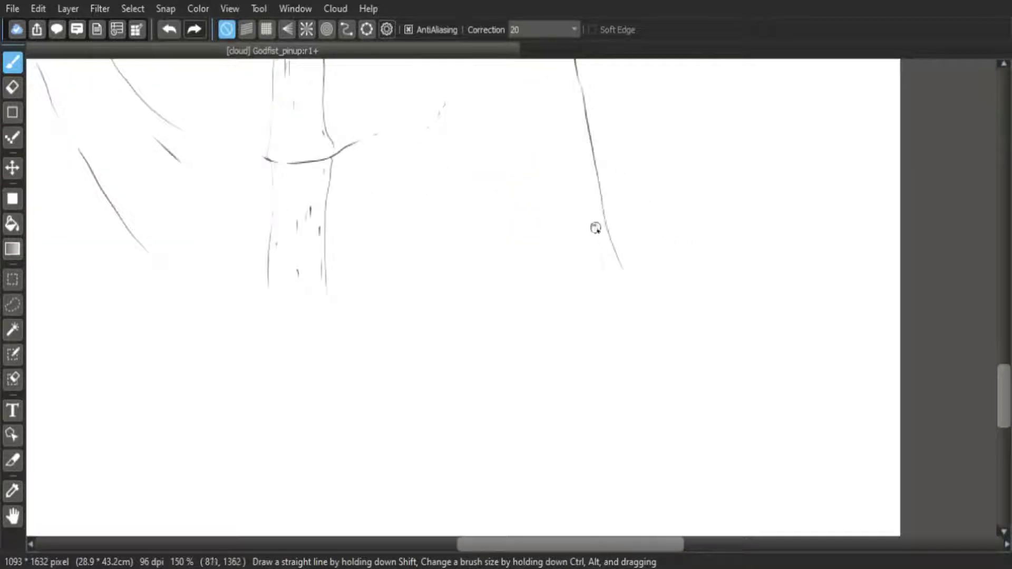
{"action": "key", "text": "ctrl+z"}
{"action": "left_click_drag", "start_coordinate": [590, 237], "coordinate": [638, 416]}
Ink the crease lines inside the right-hand thumb, then undo the trial strokes extending its outer edge
{"action": "mouse_move", "coordinate": [618, 128]}
{"action": "left_mouse_down"}
{"action": "mouse_move", "coordinate": [655, 350]}
{"action": "mouse_move", "coordinate": [585, 503]}
{"action": "left_mouse_up"}
{"action": "scroll", "coordinate": [695, 170], "scroll_direction": "up", "scroll_amount": 2}
{"action": "mouse_move", "coordinate": [665, 165]}
{"action": "left_mouse_down"}
{"action": "mouse_move", "coordinate": [755, 119]}
{"action": "mouse_move", "coordinate": [714, 195]}
{"action": "left_mouse_up"}
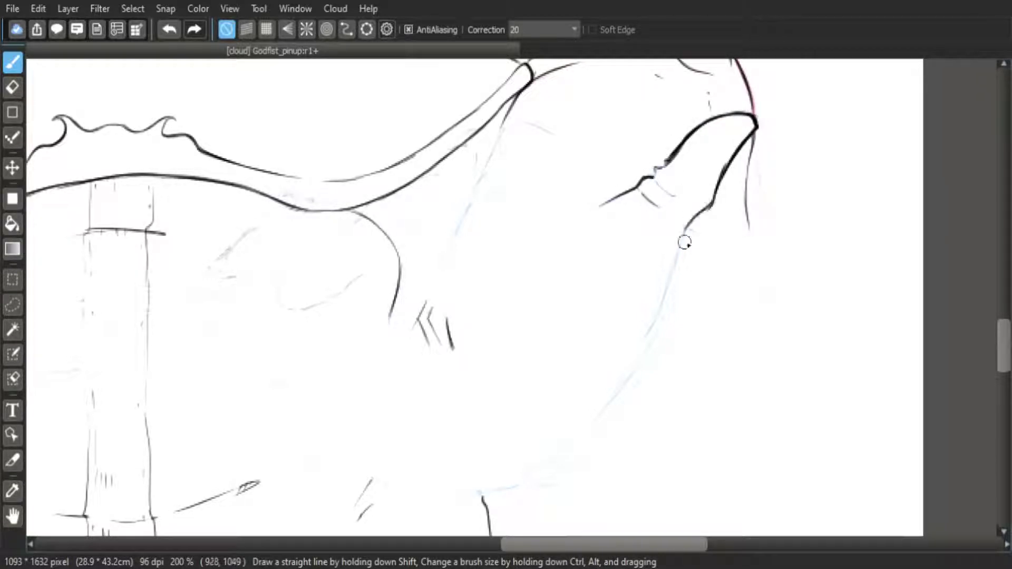
{"action": "left_click_drag", "start_coordinate": [684, 201], "coordinate": [633, 215]}
{"action": "left_click_drag", "start_coordinate": [675, 242], "coordinate": [695, 167]}
{"action": "left_click_drag", "start_coordinate": [704, 153], "coordinate": [685, 213]}
{"action": "key", "text": "ctrl+z"}
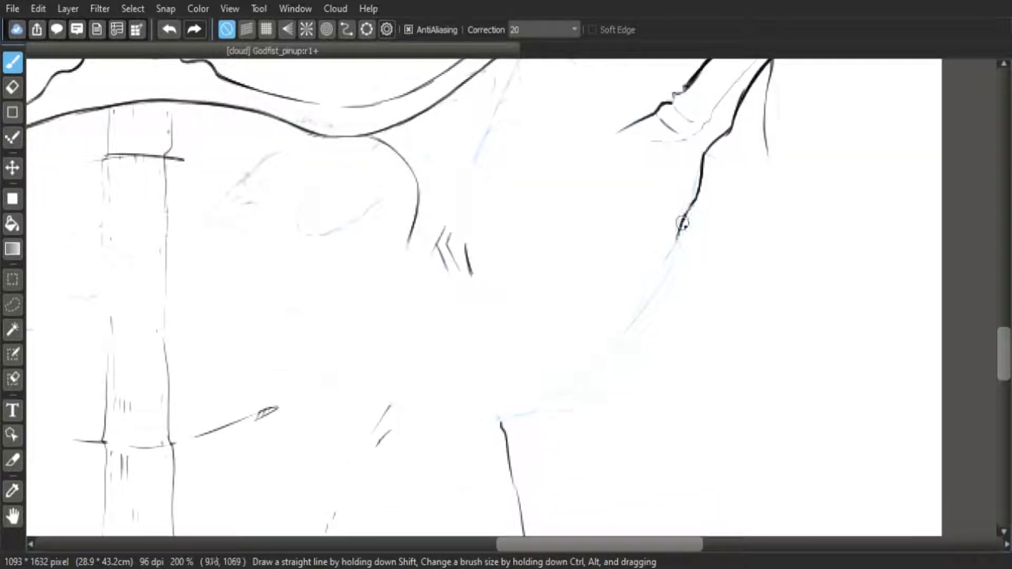
{"action": "key", "text": "ctrl+z"}
{"action": "key", "text": "ctrl+z"}
{"action": "key", "text": "ctrl+z"}
Ink the short crease at the heel of the palm and the long lower contour of the little finger
{"action": "left_click_drag", "start_coordinate": [616, 307], "coordinate": [597, 237]}
{"action": "left_click_drag", "start_coordinate": [501, 323], "coordinate": [547, 323]}
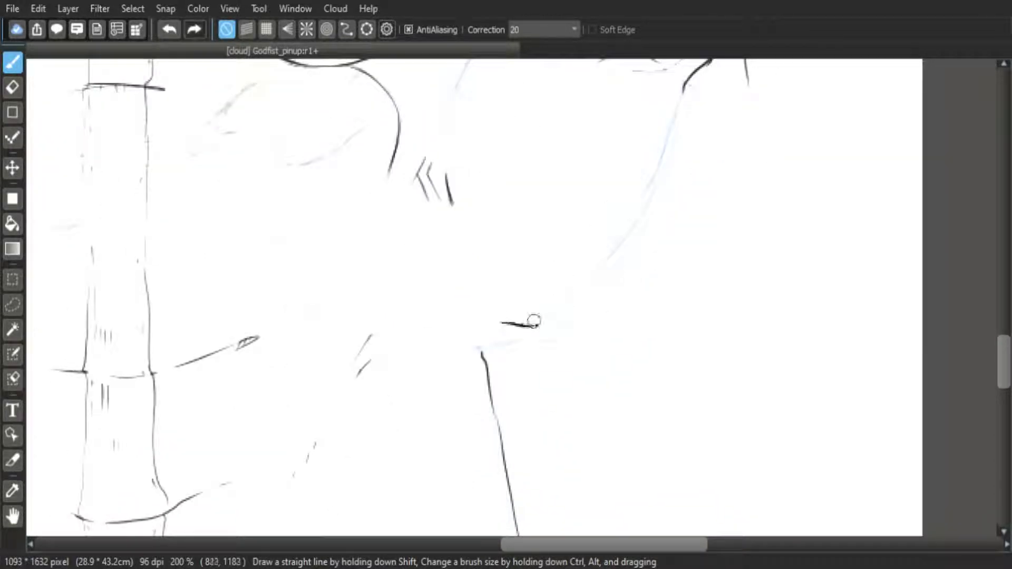
{"action": "left_click_drag", "start_coordinate": [642, 210], "coordinate": [700, 143]}
{"action": "mouse_move", "coordinate": [316, 202]}
{"action": "left_mouse_down"}
{"action": "mouse_move", "coordinate": [383, 256]}
{"action": "mouse_move", "coordinate": [497, 292]}
{"action": "mouse_move", "coordinate": [466, 284]}
{"action": "left_mouse_up"}
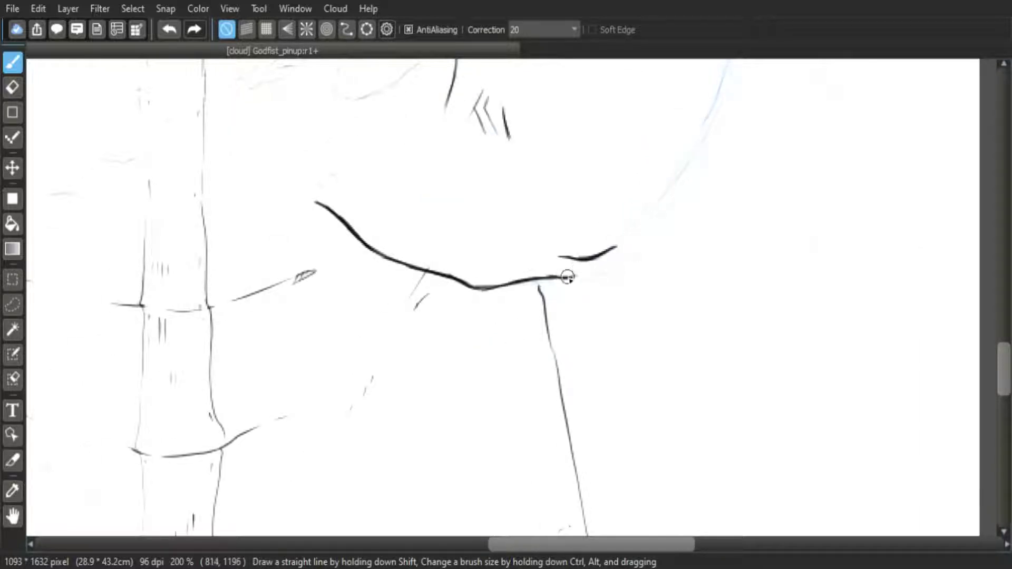
{"action": "left_click_drag", "start_coordinate": [650, 258], "coordinate": [599, 377]}
Ink the wavy outer edge of the palm up to the base of the thumb
{"action": "mouse_move", "coordinate": [632, 262]}
{"action": "left_mouse_down"}
{"action": "mouse_move", "coordinate": [624, 290]}
{"action": "mouse_move", "coordinate": [551, 360]}
{"action": "left_mouse_up"}
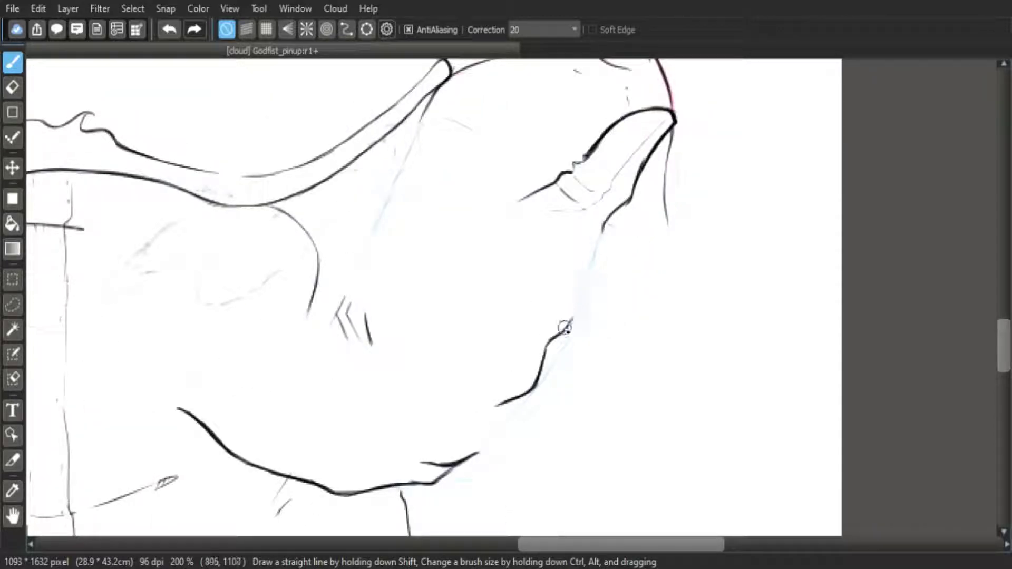
{"action": "left_click_drag", "start_coordinate": [580, 283], "coordinate": [574, 315]}
{"action": "left_click_drag", "start_coordinate": [598, 237], "coordinate": [578, 279]}
Ink the contours and inner fold lines of the little, ring and middle fingers
{"action": "left_click_drag", "start_coordinate": [526, 375], "coordinate": [610, 167]}
{"action": "mouse_move", "coordinate": [685, 63]}
{"action": "left_mouse_down"}
{"action": "mouse_move", "coordinate": [606, 227]}
{"action": "mouse_move", "coordinate": [694, 257]}
{"action": "left_mouse_up"}
{"action": "left_click_drag", "start_coordinate": [627, 207], "coordinate": [580, 280]}
{"action": "mouse_move", "coordinate": [269, 189]}
{"action": "left_mouse_down"}
{"action": "mouse_move", "coordinate": [320, 224]}
{"action": "mouse_move", "coordinate": [306, 200]}
{"action": "mouse_move", "coordinate": [337, 289]}
{"action": "left_mouse_up"}
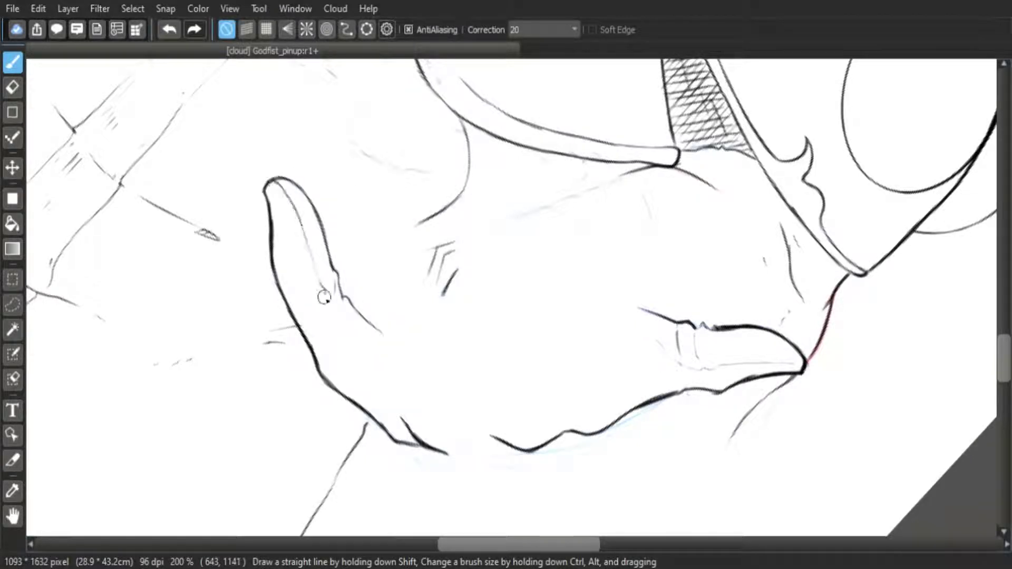
{"action": "left_click_drag", "start_coordinate": [331, 170], "coordinate": [399, 399]}
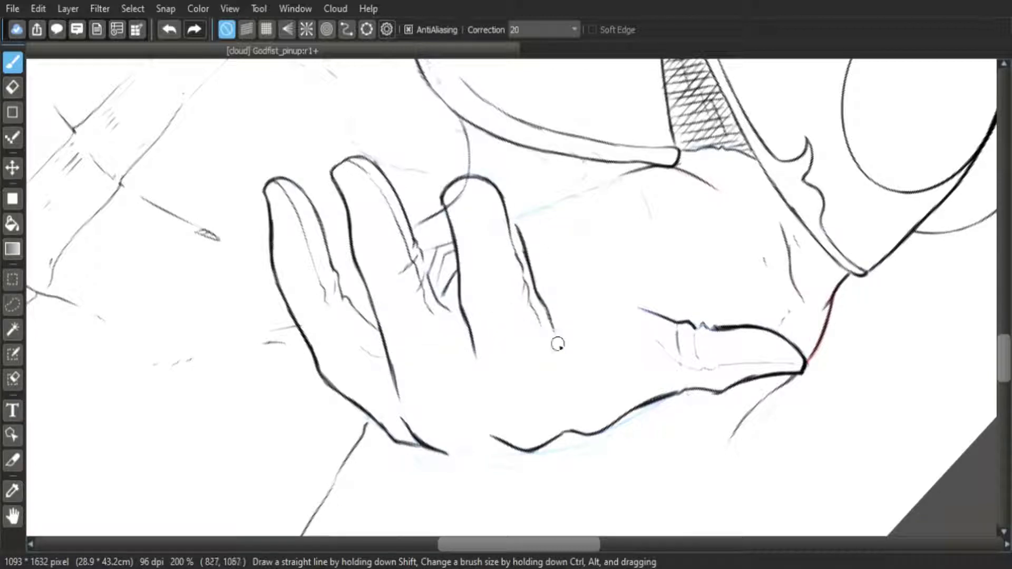
Ink the index finger's rounded tip and its edge down toward the thumb, redrawing failed strokes and cleaning up stray ink
{"action": "key", "text": "ctrl+z"}
{"action": "mouse_move", "coordinate": [516, 224]}
{"action": "left_mouse_down"}
{"action": "mouse_move", "coordinate": [543, 206]}
{"action": "mouse_move", "coordinate": [577, 260]}
{"action": "left_mouse_up"}
{"action": "key", "text": "ctrl+z"}
{"action": "left_click_drag", "start_coordinate": [570, 223], "coordinate": [623, 315]}
{"action": "key", "text": "ctrl+z"}
{"action": "left_click_drag", "start_coordinate": [574, 229], "coordinate": [557, 210]}
{"action": "left_click_drag", "start_coordinate": [585, 264], "coordinate": [532, 208]}
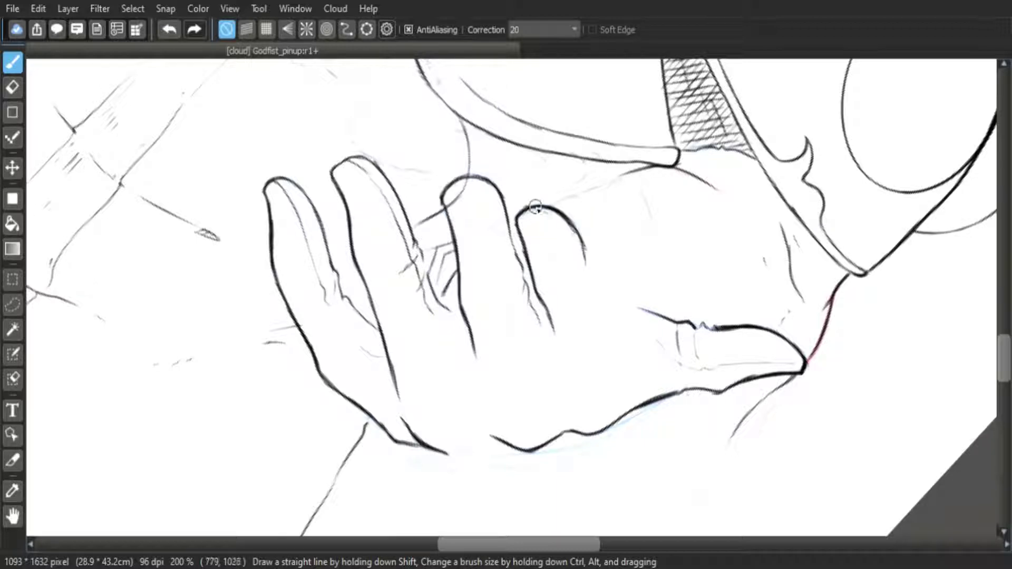
{"action": "key", "text": "e"}
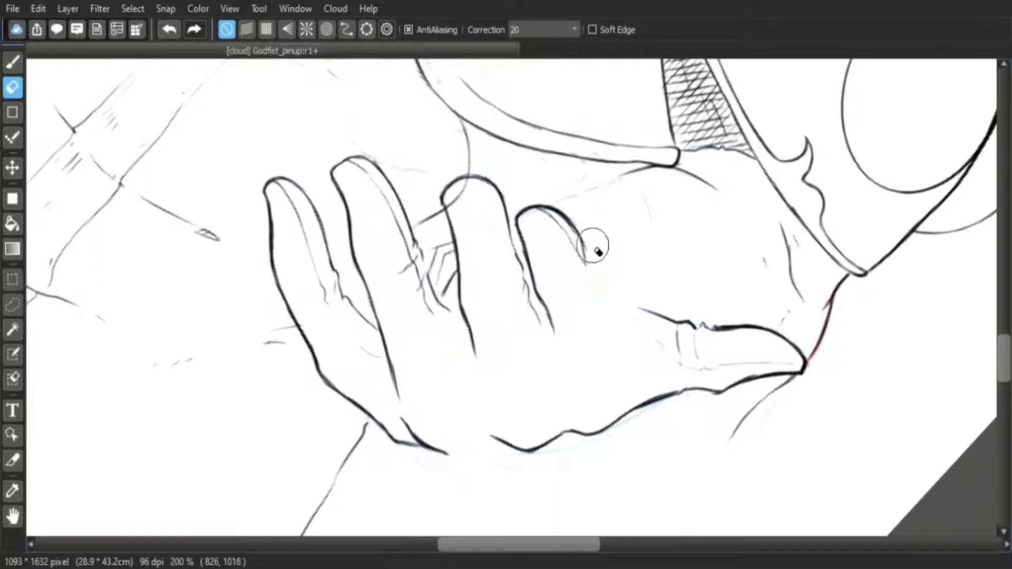
{"action": "key", "text": "b"}
{"action": "left_click_drag", "start_coordinate": [576, 236], "coordinate": [631, 310]}
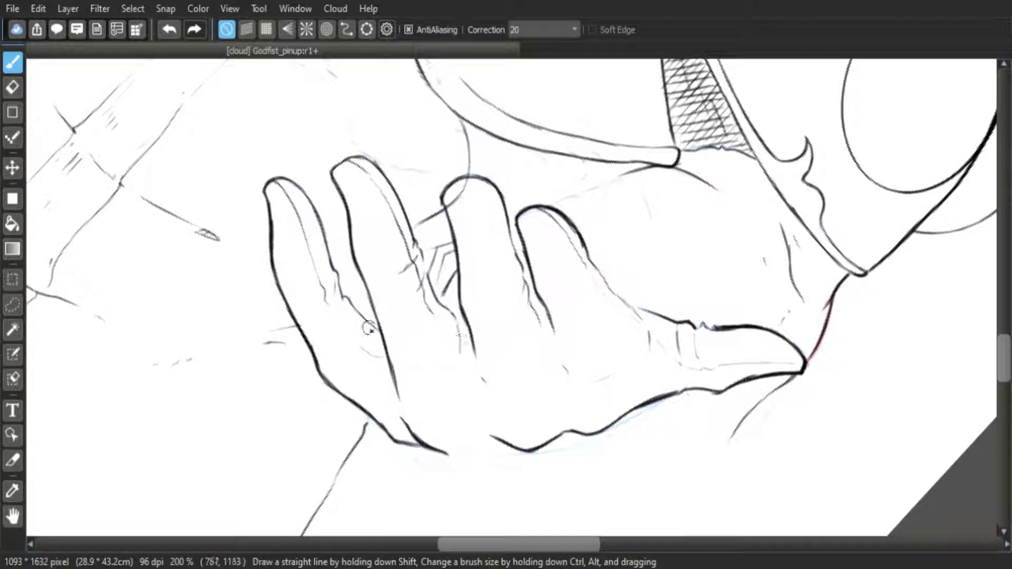
Start inking the cuff lines in the gap between the heel of the palm and the palm's outer edge
{"action": "key", "text": "Up"}
{"action": "left_click_drag", "start_coordinate": [608, 315], "coordinate": [473, 293]}
{"action": "scroll", "coordinate": [596, 338], "scroll_direction": "up", "scroll_amount": 1}
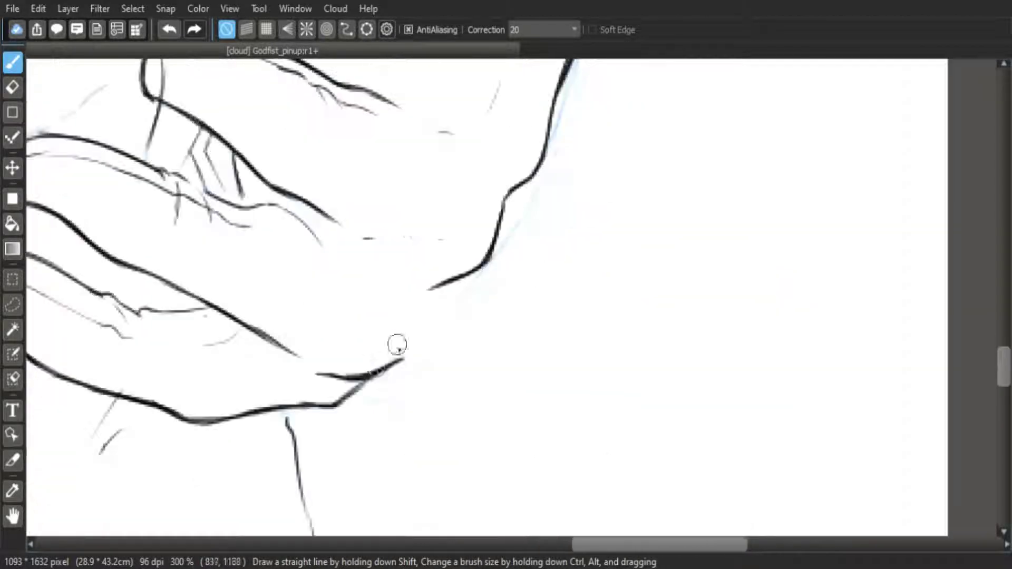
{"action": "left_click_drag", "start_coordinate": [415, 339], "coordinate": [428, 307]}
{"action": "mouse_move", "coordinate": [396, 360]}
{"action": "left_mouse_down"}
{"action": "mouse_move", "coordinate": [416, 364]}
{"action": "mouse_move", "coordinate": [457, 331]}
{"action": "left_mouse_up"}
{"action": "mouse_move", "coordinate": [398, 357]}
{"action": "left_mouse_down"}
{"action": "mouse_move", "coordinate": [407, 346]}
{"action": "mouse_move", "coordinate": [430, 348]}
{"action": "left_mouse_up"}
{"action": "key", "text": "ctrl+z"}
{"action": "left_click_drag", "start_coordinate": [524, 253], "coordinate": [477, 328]}
Ink the parallel cuff lines following the palm's outer edge from the wrist up toward the thumb
{"action": "mouse_move", "coordinate": [527, 127]}
{"action": "left_mouse_down"}
{"action": "mouse_move", "coordinate": [530, 208]}
{"action": "mouse_move", "coordinate": [467, 337]}
{"action": "mouse_move", "coordinate": [369, 418]}
{"action": "left_mouse_up"}
{"action": "mouse_move", "coordinate": [524, 137]}
{"action": "left_mouse_down"}
{"action": "mouse_move", "coordinate": [512, 221]}
{"action": "mouse_move", "coordinate": [454, 325]}
{"action": "left_mouse_up"}
{"action": "key", "text": "ctrl+z"}
{"action": "left_click_drag", "start_coordinate": [508, 253], "coordinate": [425, 368]}
{"action": "mouse_move", "coordinate": [371, 404]}
{"action": "left_mouse_down"}
{"action": "mouse_move", "coordinate": [463, 305]}
{"action": "mouse_move", "coordinate": [499, 224]}
{"action": "left_mouse_up"}
{"action": "mouse_move", "coordinate": [467, 294]}
{"action": "left_mouse_down"}
{"action": "mouse_move", "coordinate": [447, 323]}
{"action": "mouse_move", "coordinate": [485, 159]}
{"action": "left_mouse_up"}
{"action": "left_click_drag", "start_coordinate": [310, 311], "coordinate": [471, 260]}
{"action": "left_click_drag", "start_coordinate": [340, 313], "coordinate": [527, 252]}
Ink the fold lines of the sleeve where it meets the cuff and wrist
{"action": "scroll", "coordinate": [527, 252], "scroll_direction": "up", "scroll_amount": 4}
{"action": "scroll", "coordinate": [449, 177], "scroll_direction": "right", "scroll_amount": 2}
{"action": "left_click_drag", "start_coordinate": [483, 210], "coordinate": [489, 244]}
{"action": "left_click_drag", "start_coordinate": [494, 340], "coordinate": [496, 390]}
{"action": "mouse_move", "coordinate": [500, 396]}
{"action": "left_mouse_down"}
{"action": "mouse_move", "coordinate": [479, 357]}
{"action": "mouse_move", "coordinate": [502, 170]}
{"action": "left_mouse_up"}
{"action": "left_click_drag", "start_coordinate": [267, 311], "coordinate": [319, 343]}
{"action": "left_click_drag", "start_coordinate": [328, 337], "coordinate": [344, 343]}
{"action": "left_click_drag", "start_coordinate": [267, 316], "coordinate": [333, 425]}
{"action": "key", "text": "ctrl+z"}
Ink the large outer curve of the sleeve behind the wrist and undo the last faulty stroke
{"action": "scroll", "coordinate": [500, 262], "scroll_direction": "up", "scroll_amount": 4}
{"action": "scroll", "coordinate": [499, 262], "scroll_direction": "right", "scroll_amount": 1}
{"action": "mouse_move", "coordinate": [432, 168]}
{"action": "left_mouse_down"}
{"action": "mouse_move", "coordinate": [467, 183]}
{"action": "mouse_move", "coordinate": [575, 310]}
{"action": "mouse_move", "coordinate": [516, 264]}
{"action": "left_mouse_up"}
{"action": "left_click_drag", "start_coordinate": [466, 300], "coordinate": [562, 247]}
{"action": "mouse_move", "coordinate": [732, 265]}
{"action": "left_mouse_down"}
{"action": "mouse_move", "coordinate": [666, 212]}
{"action": "mouse_move", "coordinate": [701, 182]}
{"action": "left_mouse_up"}
{"action": "left_click_drag", "start_coordinate": [432, 242], "coordinate": [563, 121]}
{"action": "mouse_move", "coordinate": [612, 125]}
{"action": "left_mouse_down"}
{"action": "mouse_move", "coordinate": [537, 201]}
{"action": "mouse_move", "coordinate": [558, 160]}
{"action": "mouse_move", "coordinate": [569, 196]}
{"action": "mouse_move", "coordinate": [601, 167]}
{"action": "left_mouse_up"}
{"action": "key", "text": "ctrl+z"}
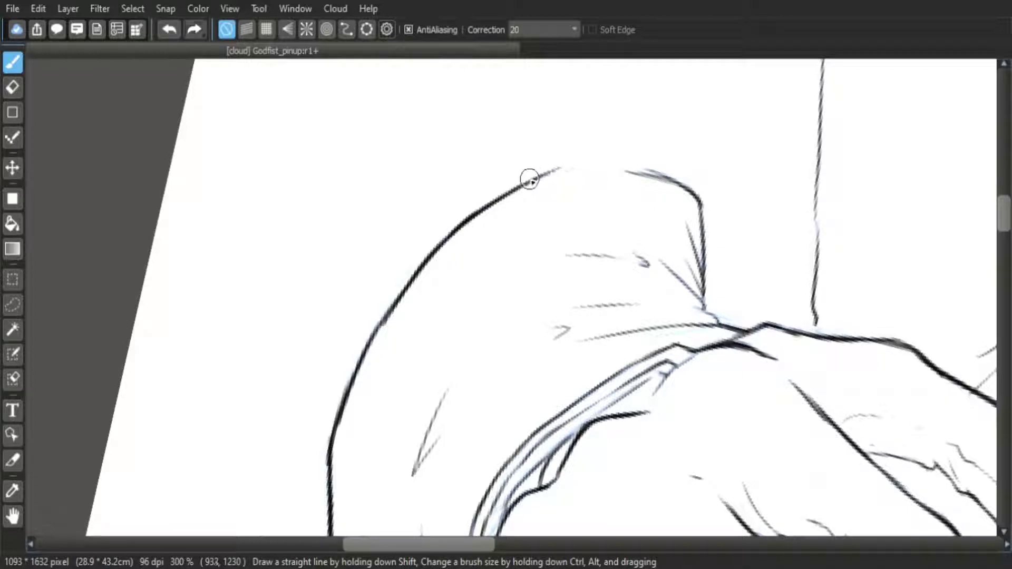
Extend the sleeve's outer curve to close the gap to its far end beside the wrist
{"action": "key", "text": "Tab"}
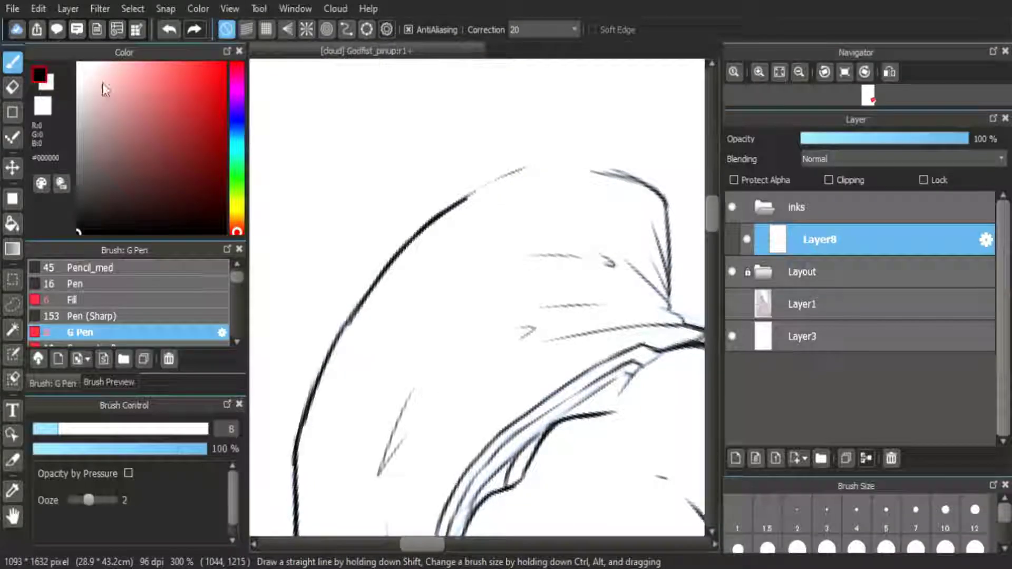
{"action": "key", "text": "Tab"}
{"action": "mouse_move", "coordinate": [496, 203]}
{"action": "left_mouse_down"}
{"action": "mouse_move", "coordinate": [630, 167]}
{"action": "mouse_move", "coordinate": [651, 174]}
{"action": "left_mouse_up"}
{"action": "left_click_drag", "start_coordinate": [519, 185], "coordinate": [559, 169]}
Ink the sleeve's remaining outline and fold lines around the wrist and below the thumb
{"action": "key", "text": "Up"}
{"action": "mouse_move", "coordinate": [336, 380]}
{"action": "left_mouse_down"}
{"action": "mouse_move", "coordinate": [417, 425]}
{"action": "mouse_move", "coordinate": [517, 381]}
{"action": "mouse_move", "coordinate": [611, 293]}
{"action": "left_mouse_up"}
{"action": "left_click_drag", "start_coordinate": [649, 170], "coordinate": [598, 338]}
{"action": "mouse_move", "coordinate": [481, 99]}
{"action": "left_mouse_down"}
{"action": "mouse_move", "coordinate": [564, 148]}
{"action": "mouse_move", "coordinate": [593, 361]}
{"action": "left_mouse_up"}
{"action": "left_click_drag", "start_coordinate": [522, 493], "coordinate": [603, 273]}
{"action": "left_click_drag", "start_coordinate": [422, 338], "coordinate": [442, 346]}
{"action": "left_click_drag", "start_coordinate": [662, 162], "coordinate": [628, 235]}
{"action": "left_click_drag", "start_coordinate": [617, 218], "coordinate": [588, 522]}
{"action": "left_click_drag", "start_coordinate": [520, 204], "coordinate": [565, 224]}
{"action": "left_click_drag", "start_coordinate": [579, 244], "coordinate": [598, 285]}
Ink the short torso line segments showing in the gaps between the fingers
{"action": "mouse_move", "coordinate": [464, 64]}
{"action": "left_mouse_down"}
{"action": "mouse_move", "coordinate": [570, 332]}
{"action": "mouse_move", "coordinate": [708, 182]}
{"action": "left_mouse_up"}
{"action": "mouse_move", "coordinate": [511, 119]}
{"action": "left_mouse_down"}
{"action": "mouse_move", "coordinate": [468, 206]}
{"action": "mouse_move", "coordinate": [452, 275]}
{"action": "left_mouse_up"}
{"action": "left_click_drag", "start_coordinate": [491, 251], "coordinate": [591, 106]}
{"action": "left_click_drag", "start_coordinate": [557, 110], "coordinate": [546, 138]}
{"action": "left_click_drag", "start_coordinate": [519, 193], "coordinate": [513, 204]}
{"action": "left_click_drag", "start_coordinate": [495, 264], "coordinate": [546, 166]}
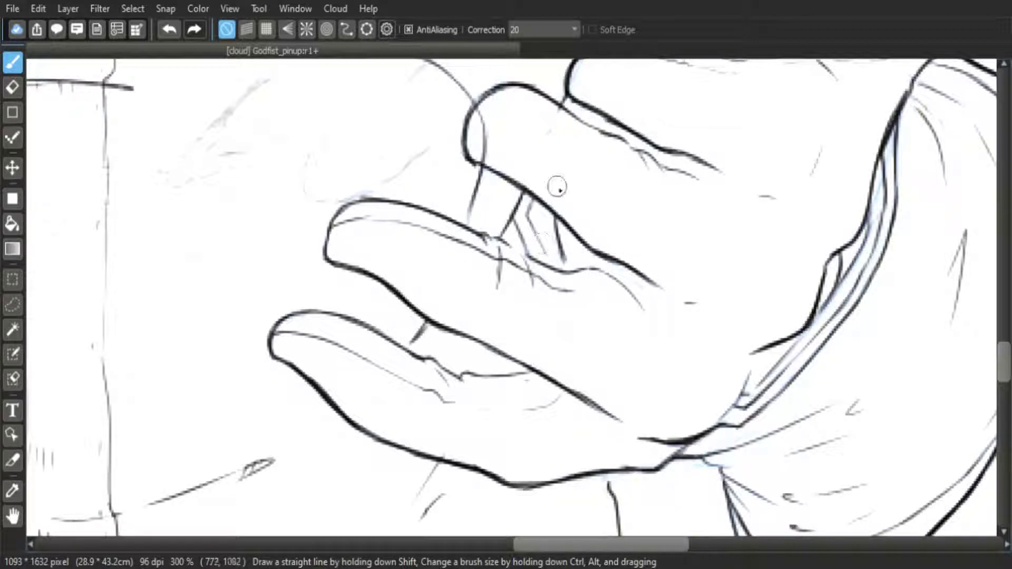
Ink the little finger and the outer edge of the character's right hand, redoing the faulty strokes
{"action": "scroll", "coordinate": [579, 200], "scroll_direction": "down", "scroll_amount": 4}
{"action": "scroll", "coordinate": [528, 222], "scroll_direction": "up", "scroll_amount": 2}
{"action": "scroll", "coordinate": [495, 211], "scroll_direction": "up", "scroll_amount": 2}
{"action": "mouse_move", "coordinate": [411, 161]}
{"action": "left_mouse_down"}
{"action": "mouse_move", "coordinate": [420, 213]}
{"action": "mouse_move", "coordinate": [465, 308]}
{"action": "left_mouse_up"}
{"action": "key", "text": "ctrl+z"}
{"action": "key", "text": "ctrl+z"}
{"action": "left_click_drag", "start_coordinate": [426, 232], "coordinate": [463, 303]}
{"action": "left_click_drag", "start_coordinate": [440, 202], "coordinate": [454, 283]}
{"action": "mouse_move", "coordinate": [426, 245]}
{"action": "left_mouse_down"}
{"action": "mouse_move", "coordinate": [427, 214]}
{"action": "mouse_move", "coordinate": [476, 257]}
{"action": "mouse_move", "coordinate": [488, 278]}
{"action": "mouse_move", "coordinate": [456, 293]}
{"action": "left_mouse_up"}
{"action": "mouse_move", "coordinate": [488, 384]}
{"action": "left_mouse_down"}
{"action": "mouse_move", "coordinate": [458, 298]}
{"action": "mouse_move", "coordinate": [479, 349]}
{"action": "left_mouse_up"}
{"action": "left_click_drag", "start_coordinate": [467, 99], "coordinate": [475, 227]}
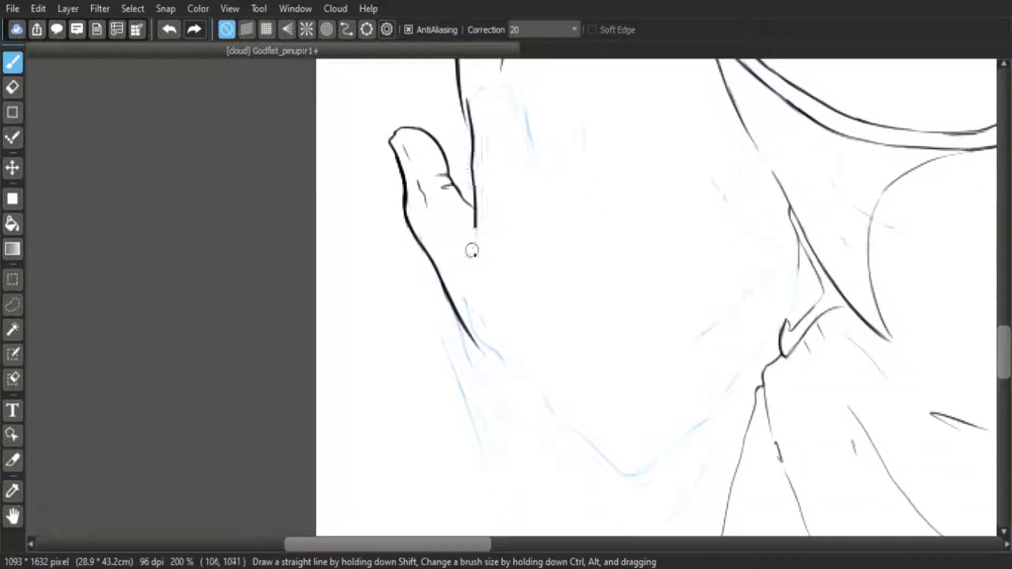
{"action": "left_click_drag", "start_coordinate": [465, 305], "coordinate": [501, 355]}
Ink the outlines of the two middle fingers of the right hand, including the dividing line between them
{"action": "scroll", "coordinate": [502, 355], "scroll_direction": "up", "scroll_amount": 2}
{"action": "mouse_move", "coordinate": [468, 206]}
{"action": "left_mouse_down"}
{"action": "mouse_move", "coordinate": [483, 169]}
{"action": "mouse_move", "coordinate": [517, 181]}
{"action": "mouse_move", "coordinate": [527, 210]}
{"action": "left_mouse_up"}
{"action": "key", "text": "ctrl+z"}
{"action": "mouse_move", "coordinate": [473, 173]}
{"action": "left_mouse_down"}
{"action": "mouse_move", "coordinate": [506, 176]}
{"action": "mouse_move", "coordinate": [529, 218]}
{"action": "left_mouse_up"}
{"action": "left_click_drag", "start_coordinate": [514, 352], "coordinate": [485, 343]}
{"action": "mouse_move", "coordinate": [500, 216]}
{"action": "left_mouse_down"}
{"action": "mouse_move", "coordinate": [504, 149]}
{"action": "mouse_move", "coordinate": [556, 176]}
{"action": "mouse_move", "coordinate": [567, 287]}
{"action": "left_mouse_up"}
{"action": "left_click_drag", "start_coordinate": [537, 142], "coordinate": [568, 301]}
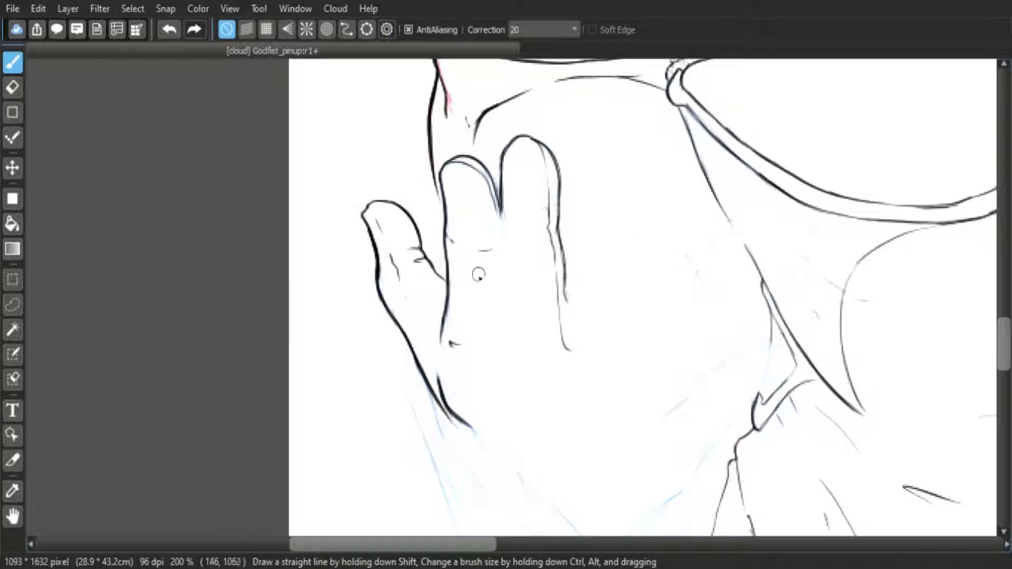
{"action": "left_click_drag", "start_coordinate": [591, 335], "coordinate": [592, 305]}
{"action": "left_click_drag", "start_coordinate": [503, 150], "coordinate": [501, 216]}
{"action": "left_click_drag", "start_coordinate": [501, 330], "coordinate": [498, 383]}
Ink the index finger's inner edge down toward the palm, undoing and redrawing strokes until the line fits
{"action": "mouse_move", "coordinate": [482, 396]}
{"action": "left_mouse_down"}
{"action": "mouse_move", "coordinate": [465, 333]}
{"action": "mouse_move", "coordinate": [455, 334]}
{"action": "mouse_move", "coordinate": [497, 373]}
{"action": "mouse_move", "coordinate": [440, 289]}
{"action": "mouse_move", "coordinate": [516, 357]}
{"action": "left_mouse_up"}
{"action": "key", "text": "ctrl+z"}
{"action": "key", "text": "ctrl+z"}
{"action": "key", "text": "ctrl+z"}
{"action": "key", "text": "ctrl+z"}
{"action": "left_click_drag", "start_coordinate": [534, 212], "coordinate": [510, 309]}
{"action": "left_click_drag", "start_coordinate": [483, 355], "coordinate": [511, 307]}
{"action": "key", "text": "ctrl+z"}
{"action": "left_click_drag", "start_coordinate": [543, 239], "coordinate": [518, 282]}
{"action": "left_click_drag", "start_coordinate": [542, 242], "coordinate": [504, 319]}
{"action": "key", "text": "ctrl+z"}
{"action": "left_click_drag", "start_coordinate": [521, 278], "coordinate": [503, 319]}
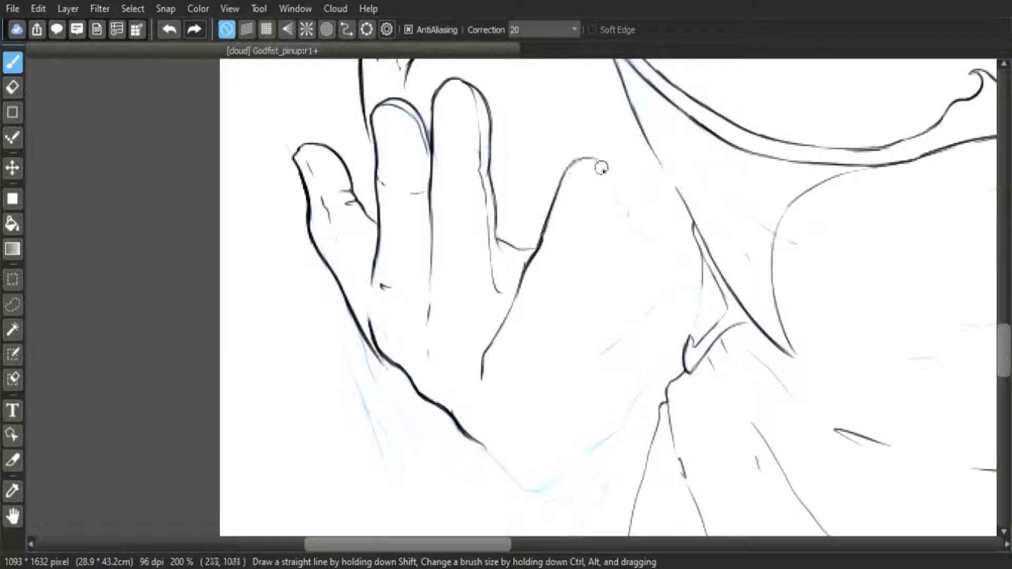
Ink the index finger's rounded tip and its far side down to the base of the thumb
{"action": "key", "text": "ctrl+z"}
{"action": "mouse_move", "coordinate": [610, 172]}
{"action": "left_mouse_down"}
{"action": "mouse_move", "coordinate": [584, 369]}
{"action": "mouse_move", "coordinate": [621, 289]}
{"action": "left_mouse_up"}
{"action": "key", "text": "ctrl+z"}
Ink the lower edge of the palm and the outline of the thumb
{"action": "left_click_drag", "start_coordinate": [455, 352], "coordinate": [496, 393]}
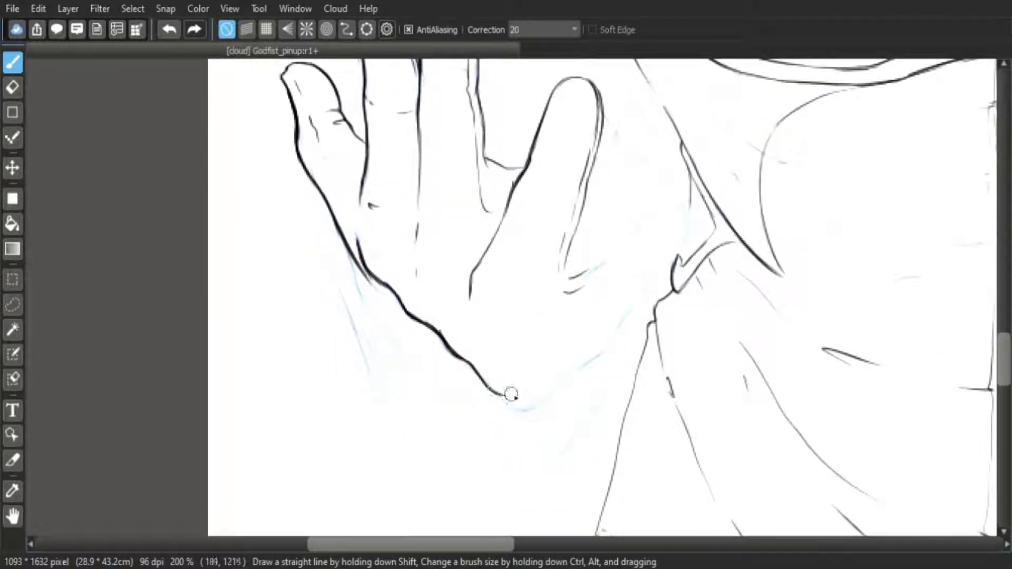
{"action": "key", "text": "ctrl+z"}
{"action": "left_click_drag", "start_coordinate": [606, 345], "coordinate": [667, 244]}
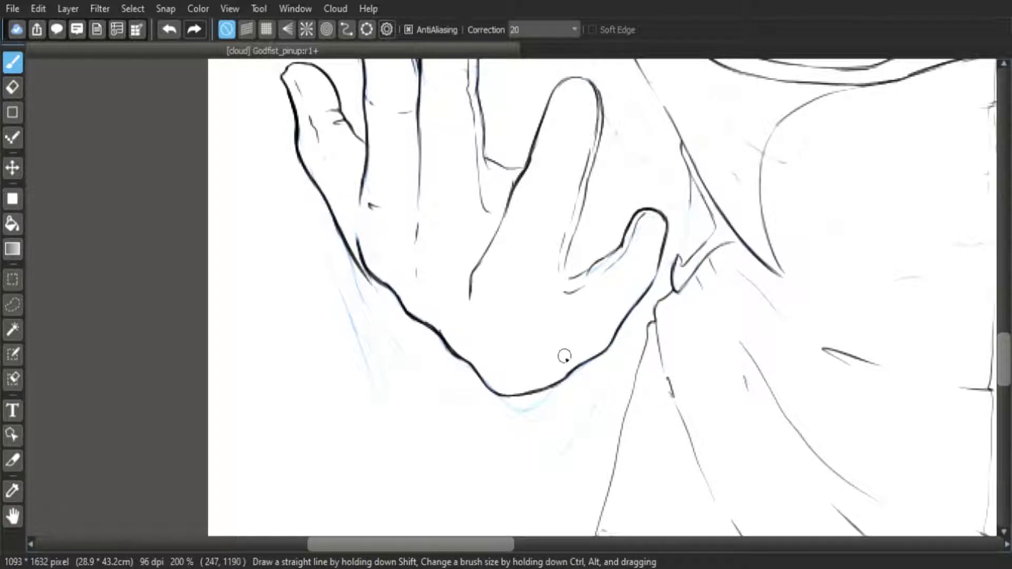
{"action": "key", "text": "ctrl+z"}
Ink the sleeve opening's fold lines along the wrist and the sleeve's long outer edge
{"action": "mouse_move", "coordinate": [372, 280]}
{"action": "left_mouse_down"}
{"action": "mouse_move", "coordinate": [396, 322]}
{"action": "mouse_move", "coordinate": [471, 373]}
{"action": "left_mouse_up"}
{"action": "left_click_drag", "start_coordinate": [427, 329], "coordinate": [439, 337]}
{"action": "left_click_drag", "start_coordinate": [333, 215], "coordinate": [334, 264]}
{"action": "mouse_move", "coordinate": [334, 210]}
{"action": "left_mouse_down"}
{"action": "mouse_move", "coordinate": [384, 287]}
{"action": "mouse_move", "coordinate": [398, 178]}
{"action": "left_mouse_up"}
{"action": "left_click_drag", "start_coordinate": [416, 281], "coordinate": [469, 435]}
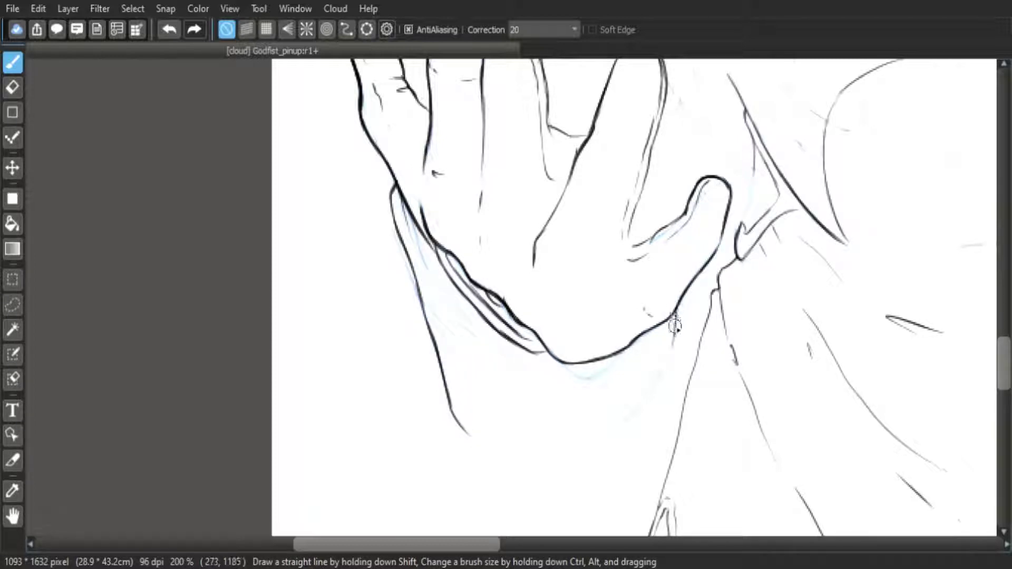
Ink the rest of the sleeve's angular outer outline around the wrist and a parallel trim line inside it
{"action": "key", "text": "Down"}
{"action": "left_click_drag", "start_coordinate": [501, 316], "coordinate": [504, 251]}
{"action": "left_click_drag", "start_coordinate": [352, 245], "coordinate": [401, 361]}
{"action": "left_click_drag", "start_coordinate": [665, 253], "coordinate": [351, 314]}
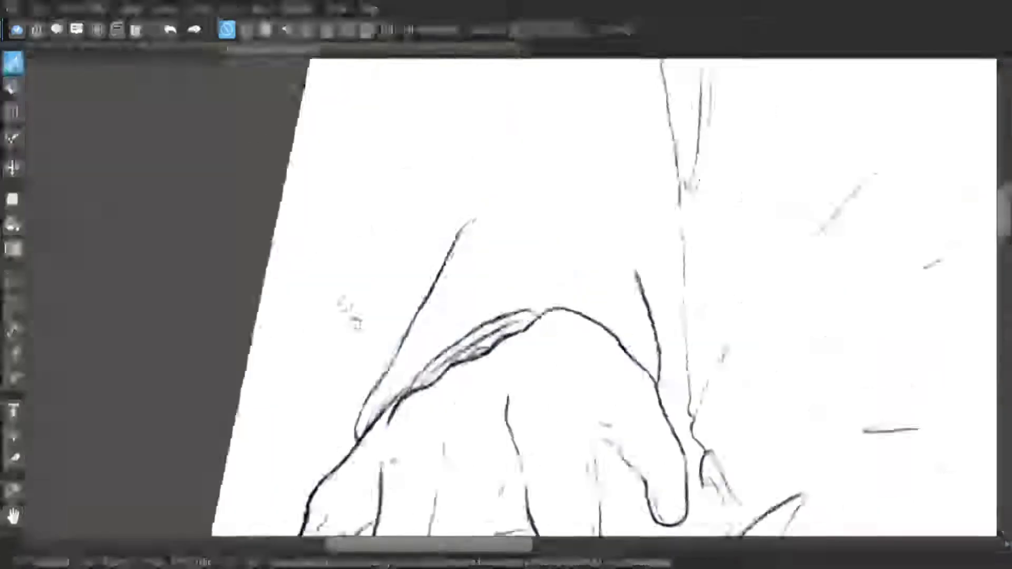
{"action": "left_click_drag", "start_coordinate": [448, 257], "coordinate": [501, 199]}
{"action": "left_click_drag", "start_coordinate": [567, 185], "coordinate": [465, 185]}
{"action": "left_click_drag", "start_coordinate": [443, 240], "coordinate": [574, 173]}
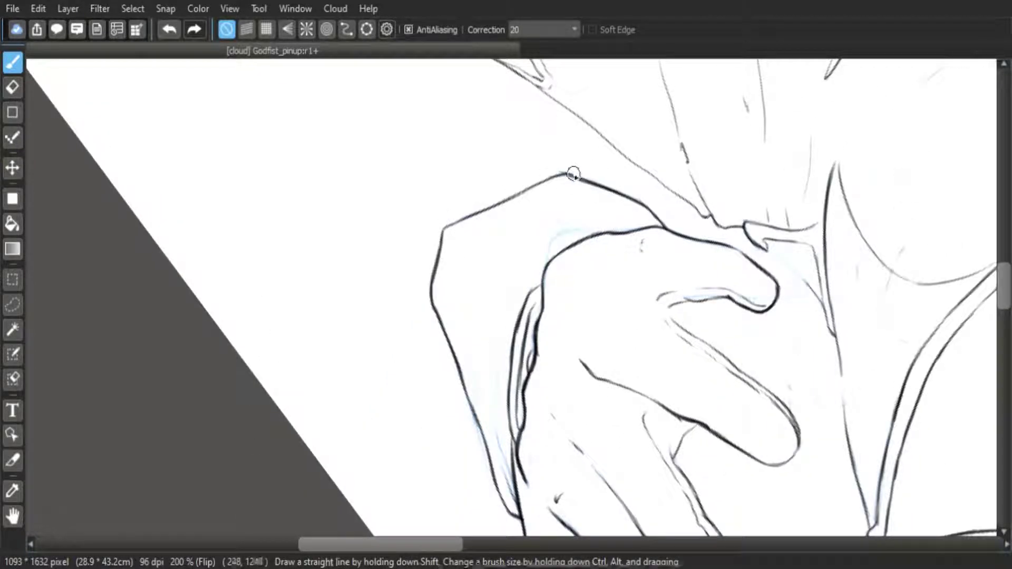
{"action": "mouse_move", "coordinate": [453, 310]}
{"action": "left_mouse_down"}
{"action": "mouse_move", "coordinate": [484, 237]}
{"action": "mouse_move", "coordinate": [546, 209]}
{"action": "left_mouse_up"}
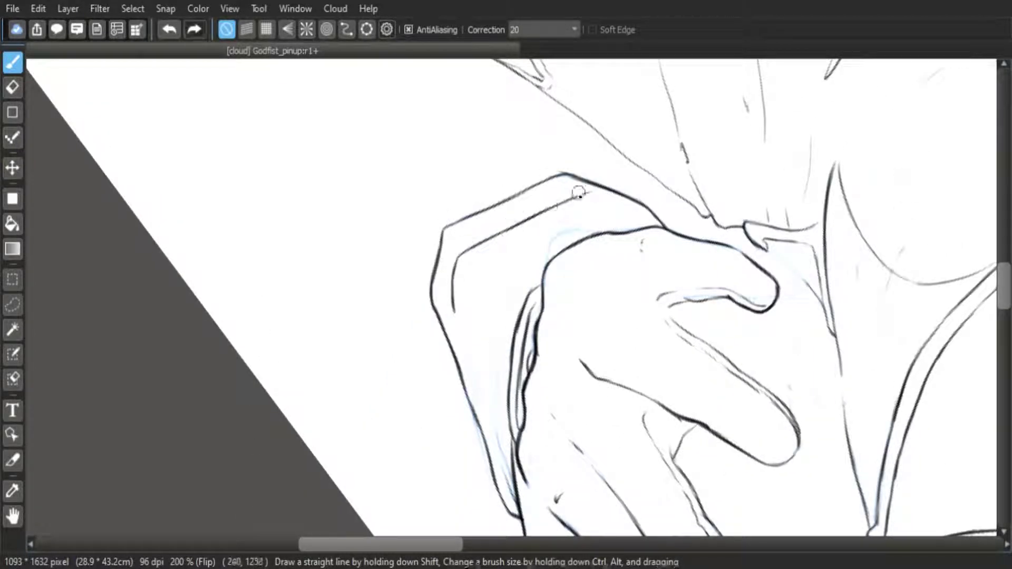
{"action": "left_click_drag", "start_coordinate": [453, 310], "coordinate": [511, 501]}
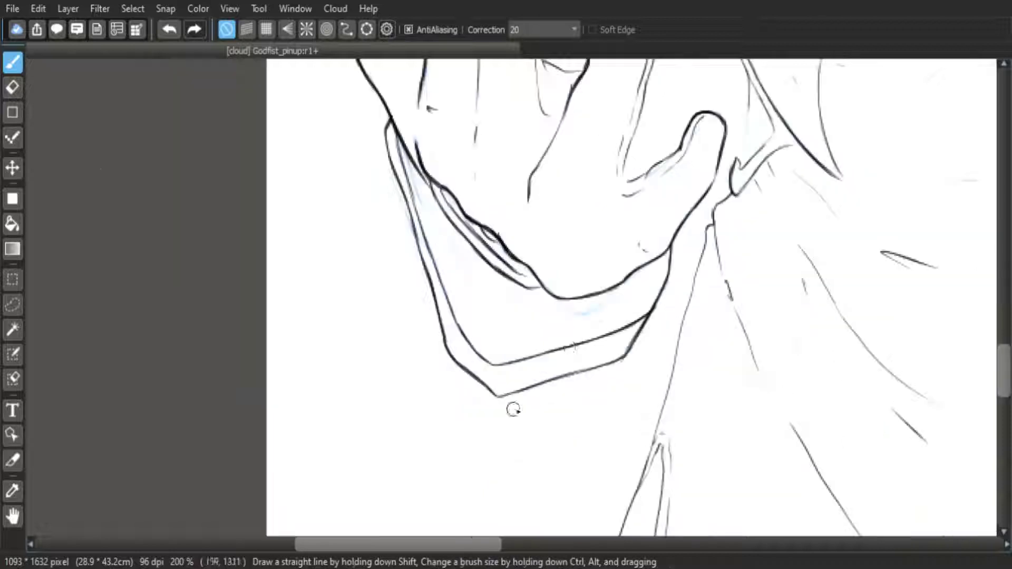
Ink the short curved lines showing in the gaps between the right hand's fingers and thumb
{"action": "scroll", "coordinate": [567, 346], "scroll_direction": "down", "scroll_amount": 4}
{"action": "scroll", "coordinate": [637, 323], "scroll_direction": "up", "scroll_amount": 3}
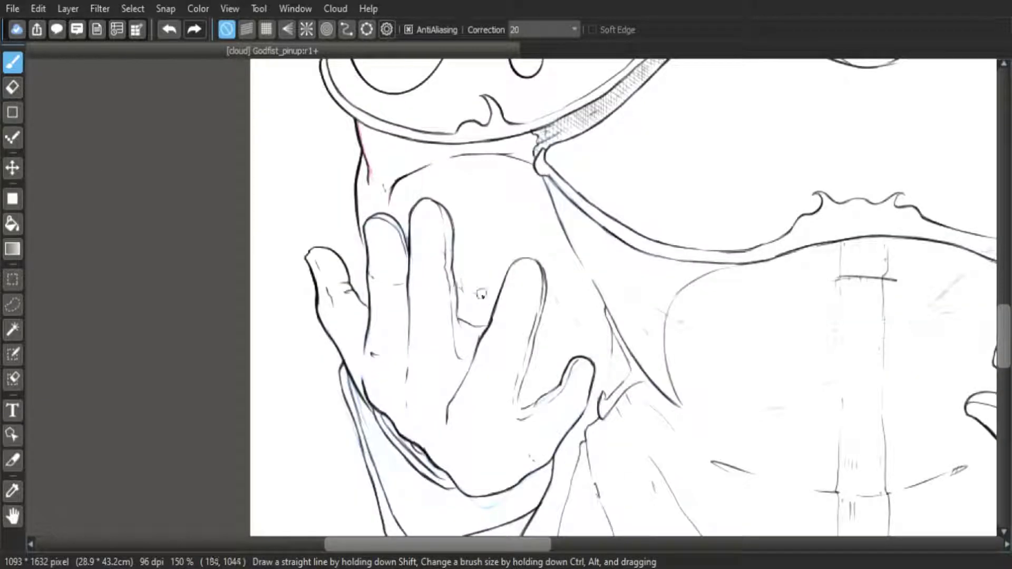
{"action": "scroll", "coordinate": [540, 329], "scroll_direction": "down", "scroll_amount": 3}
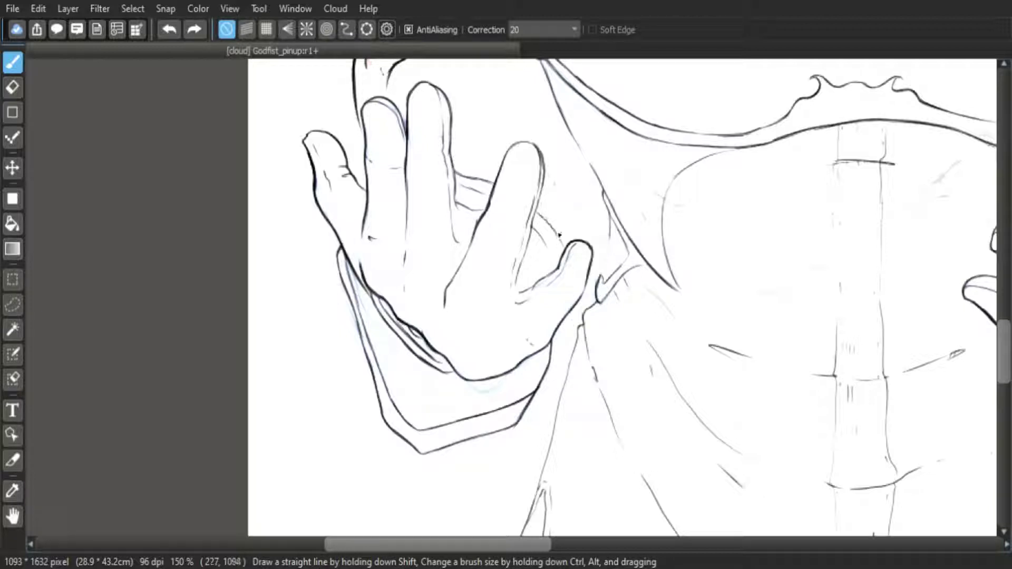
{"action": "scroll", "coordinate": [555, 266], "scroll_direction": "up", "scroll_amount": 3}
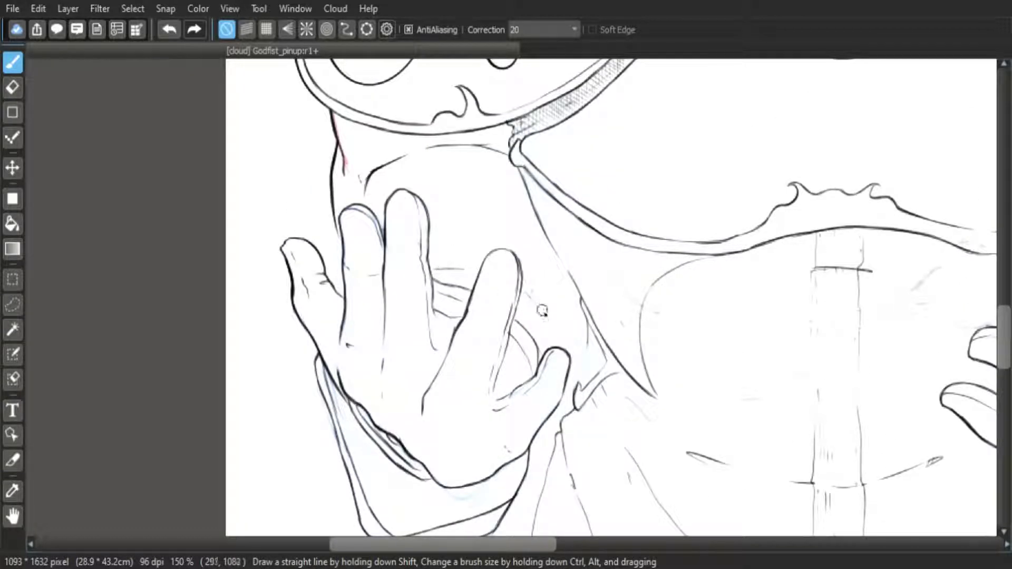
{"action": "scroll", "coordinate": [660, 253], "scroll_direction": "down", "scroll_amount": 3}
{"action": "scroll", "coordinate": [660, 266], "scroll_direction": "up", "scroll_amount": 3}
Ink the two long curved lines from the right sleeve down to the canvas's lower edge, tracing along a curve snap guide
{"action": "mouse_move", "coordinate": [372, 502]}
{"action": "left_mouse_down"}
{"action": "mouse_move", "coordinate": [438, 104]}
{"action": "mouse_move", "coordinate": [365, 348]}
{"action": "mouse_move", "coordinate": [420, 125]}
{"action": "left_mouse_up"}
{"action": "scroll", "coordinate": [438, 119], "scroll_direction": "down", "scroll_amount": 2}
{"action": "key", "text": "alt+7"}
{"action": "scroll", "coordinate": [445, 110], "scroll_direction": "up", "scroll_amount": 2}
{"action": "left_click", "coordinate": [369, 431]}
{"action": "left_click", "coordinate": [416, 126]}
{"action": "left_click", "coordinate": [388, 241]}
{"action": "left_click", "coordinate": [390, 330]}
{"action": "double_click", "coordinate": [436, 434]}
{"action": "left_click_drag", "start_coordinate": [434, 430], "coordinate": [413, 167]}
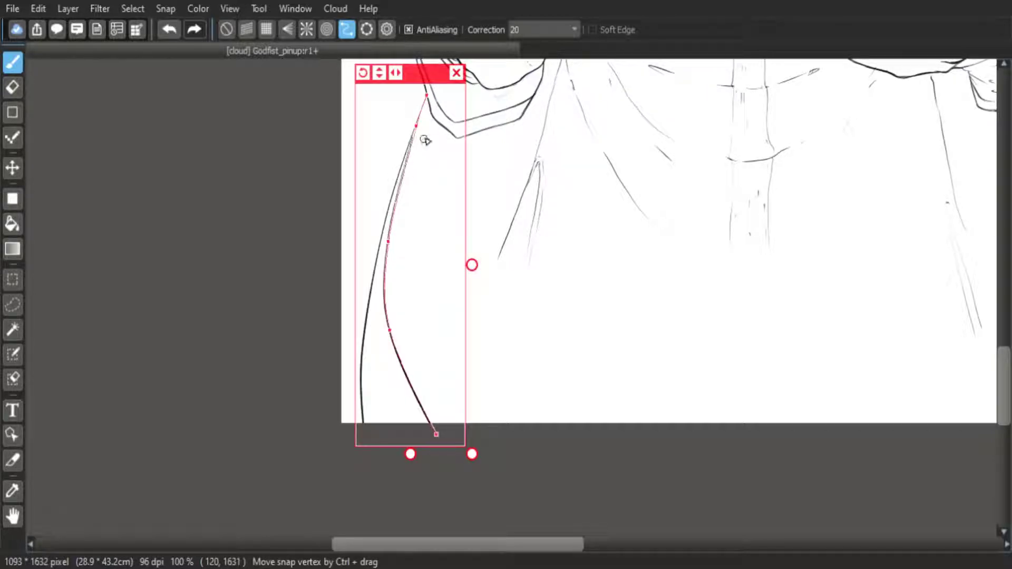
{"action": "key", "text": "1"}
{"action": "scroll", "coordinate": [439, 97], "scroll_direction": "up", "scroll_amount": 2}
{"action": "left_click_drag", "start_coordinate": [404, 107], "coordinate": [404, 131]}
{"action": "key", "text": "ctrl+z"}
Replace the curve snap guide with one sweeping from the left thumb's tip around the left sleeve, and trace it
{"action": "left_click_drag", "start_coordinate": [942, 433], "coordinate": [490, 343]}
{"action": "scroll", "coordinate": [501, 331], "scroll_direction": "down", "scroll_amount": 3}
{"action": "left_click", "coordinate": [346, 30]}
{"action": "left_click_drag", "start_coordinate": [369, 195], "coordinate": [215, 336]}
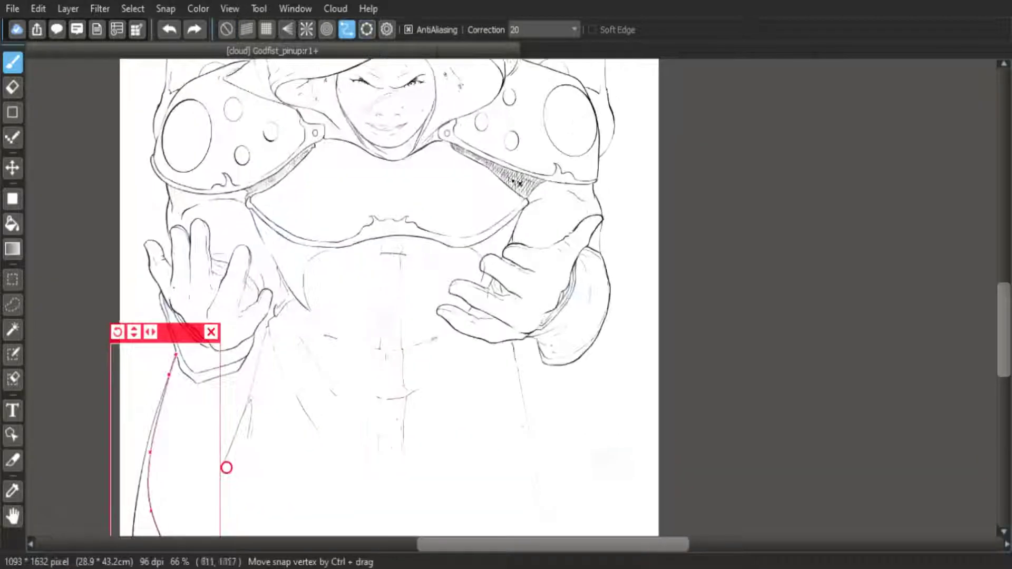
{"action": "left_click", "coordinate": [213, 332]}
{"action": "left_click", "coordinate": [602, 223]}
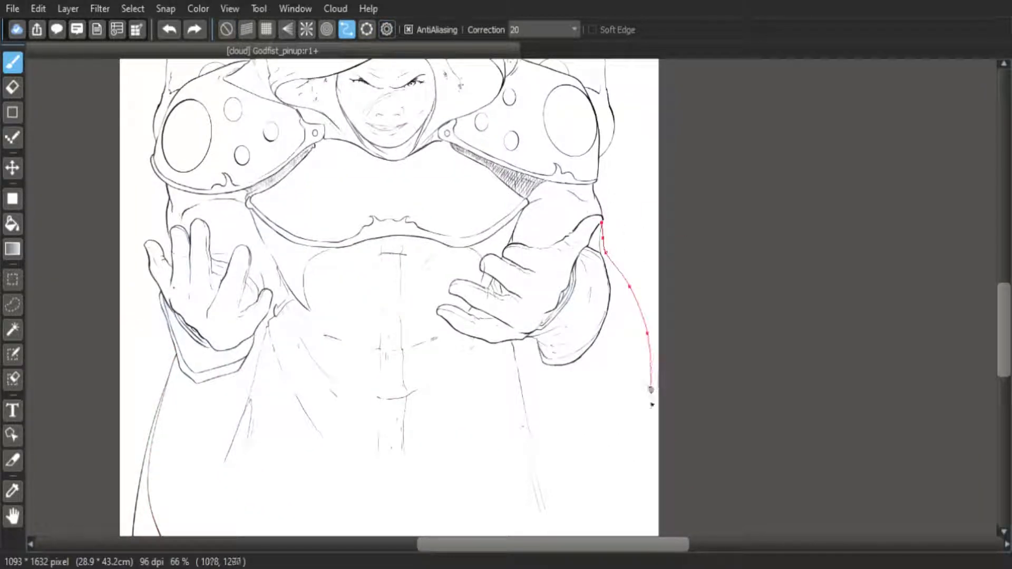
{"action": "double_click", "coordinate": [517, 533]}
{"action": "mouse_move", "coordinate": [555, 524]}
{"action": "left_mouse_down"}
{"action": "mouse_move", "coordinate": [583, 338]}
{"action": "mouse_move", "coordinate": [567, 404]}
{"action": "left_mouse_up"}
{"action": "left_click_drag", "start_coordinate": [611, 107], "coordinate": [636, 348]}
{"action": "left_click", "coordinate": [664, 83]}
Set a longer curve guide from the left thumb's tip toward the canvas's lower edge and ink the sweeping line along it
{"action": "left_click", "coordinate": [610, 105]}
{"action": "left_click", "coordinate": [614, 126]}
{"action": "left_click", "coordinate": [618, 141]}
{"action": "left_click", "coordinate": [640, 165]}
{"action": "left_click", "coordinate": [652, 191]}
{"action": "left_click", "coordinate": [660, 266]}
{"action": "left_click", "coordinate": [619, 354]}
{"action": "left_click", "coordinate": [532, 430]}
{"action": "double_click", "coordinate": [453, 466]}
{"action": "mouse_move", "coordinate": [611, 111]}
{"action": "left_mouse_down"}
{"action": "mouse_move", "coordinate": [663, 198]}
{"action": "mouse_move", "coordinate": [520, 442]}
{"action": "mouse_move", "coordinate": [453, 466]}
{"action": "left_mouse_up"}
Ink a second, straighter curve from the left thumb's tip past the canvas's side edge, following a new curve guide
{"action": "left_click_drag", "start_coordinate": [538, 158], "coordinate": [408, 223]}
{"action": "left_click", "coordinate": [534, 148]}
{"action": "left_click", "coordinate": [483, 166]}
{"action": "left_click", "coordinate": [488, 181]}
{"action": "left_click", "coordinate": [505, 219]}
{"action": "left_click", "coordinate": [520, 246]}
{"action": "left_click", "coordinate": [533, 276]}
{"action": "double_click", "coordinate": [538, 291]}
{"action": "left_click_drag", "start_coordinate": [535, 260], "coordinate": [539, 292]}
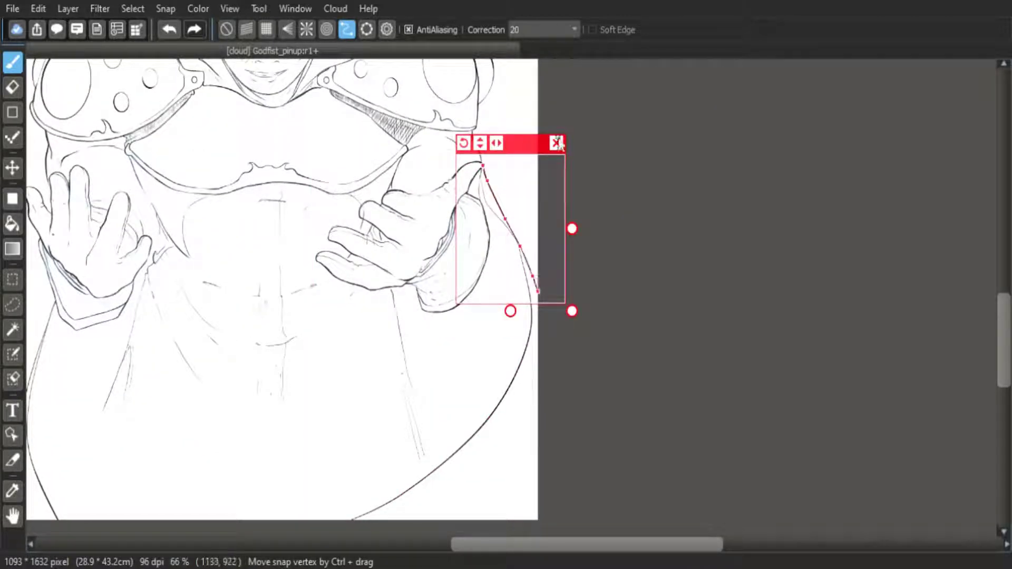
Remove the curve guide and touch up where the new lines meet the left thumb's tip
{"action": "left_click", "coordinate": [557, 142]}
{"action": "scroll", "coordinate": [532, 178], "scroll_direction": "up", "scroll_amount": 3}
{"action": "left_click_drag", "start_coordinate": [391, 161], "coordinate": [383, 137]}
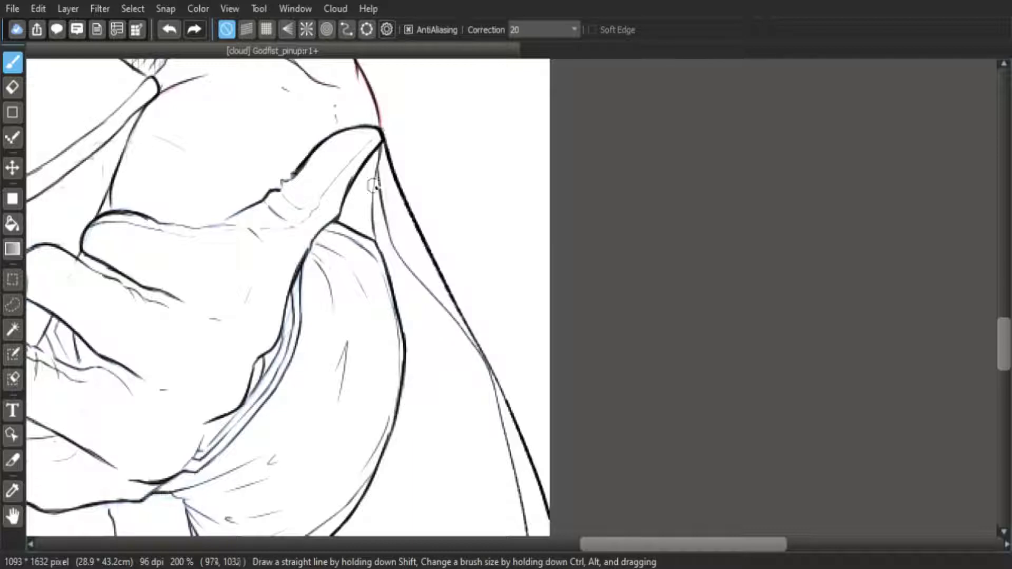
Bring back the hidden panels and rename the line-art layer in the inks folder to "main"
{"action": "scroll", "coordinate": [621, 228], "scroll_direction": "down", "scroll_amount": 4}
{"action": "scroll", "coordinate": [621, 228], "scroll_direction": "up", "scroll_amount": 4}
{"action": "scroll", "coordinate": [580, 253], "scroll_direction": "down", "scroll_amount": 5}
{"action": "key", "text": "Tab"}
{"action": "double_click", "coordinate": [827, 236]}
{"action": "type", "text": "main"}
{"action": "key", "text": "Return"}
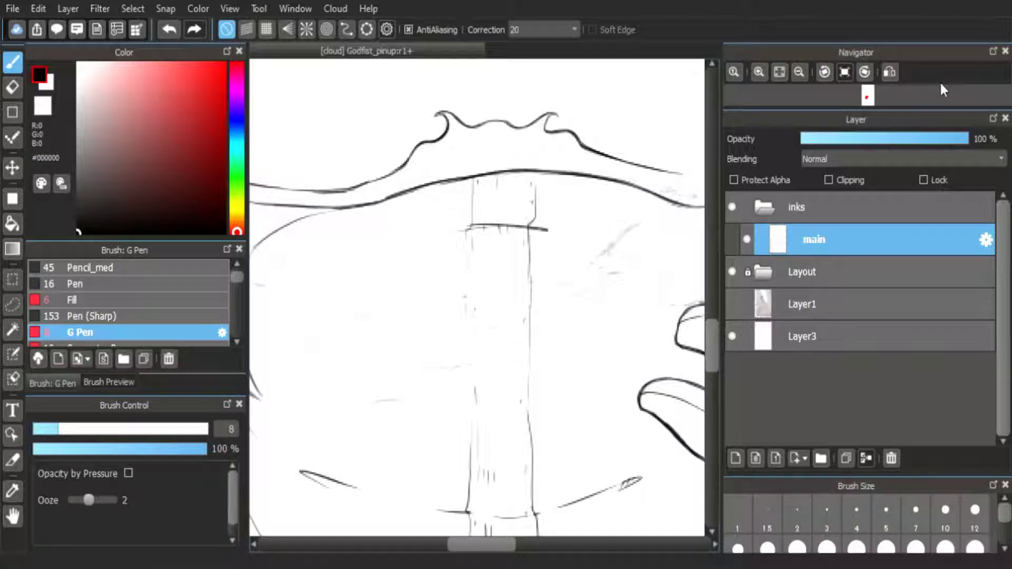